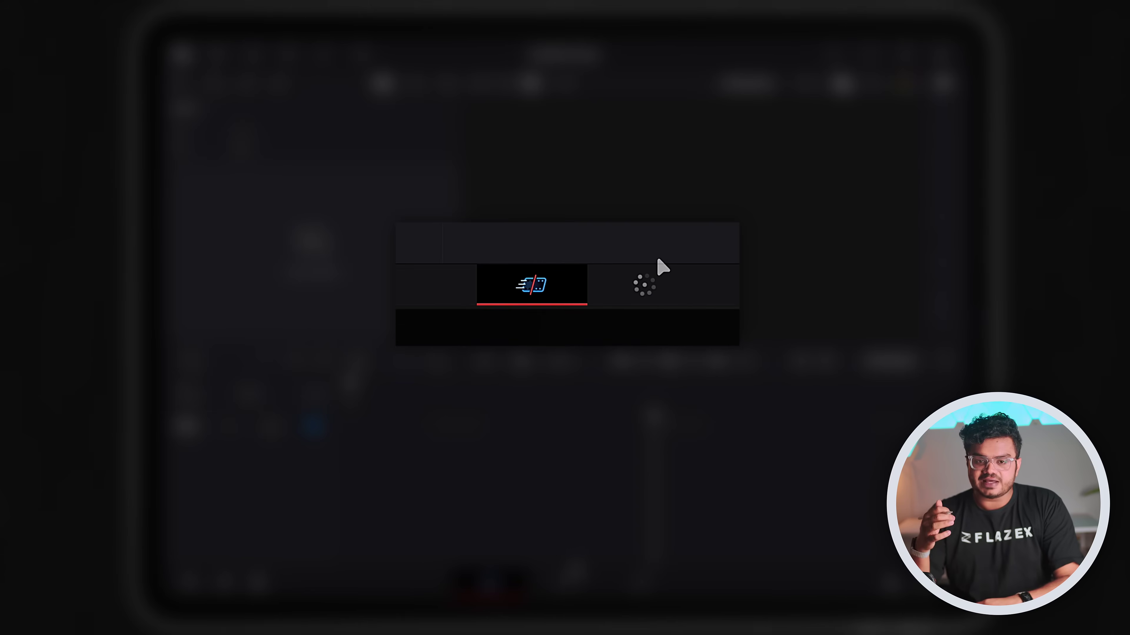
Relaunch DaVinci Resolve and return to the Cut page of the empty Untitled Project
left_click(568, 580)
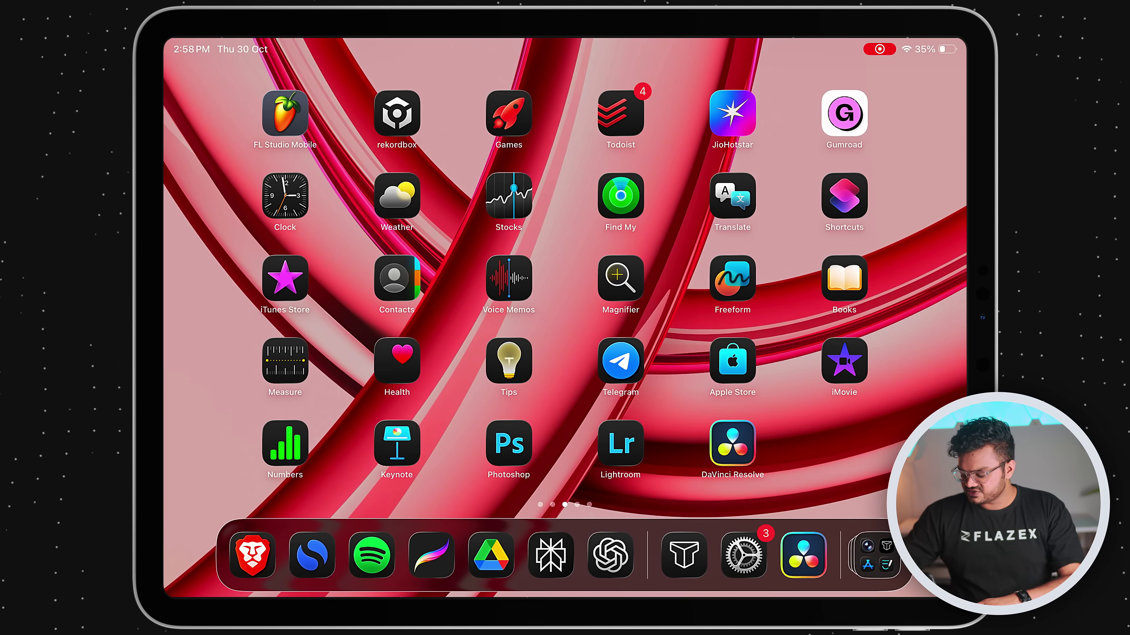
left_click(803, 556)
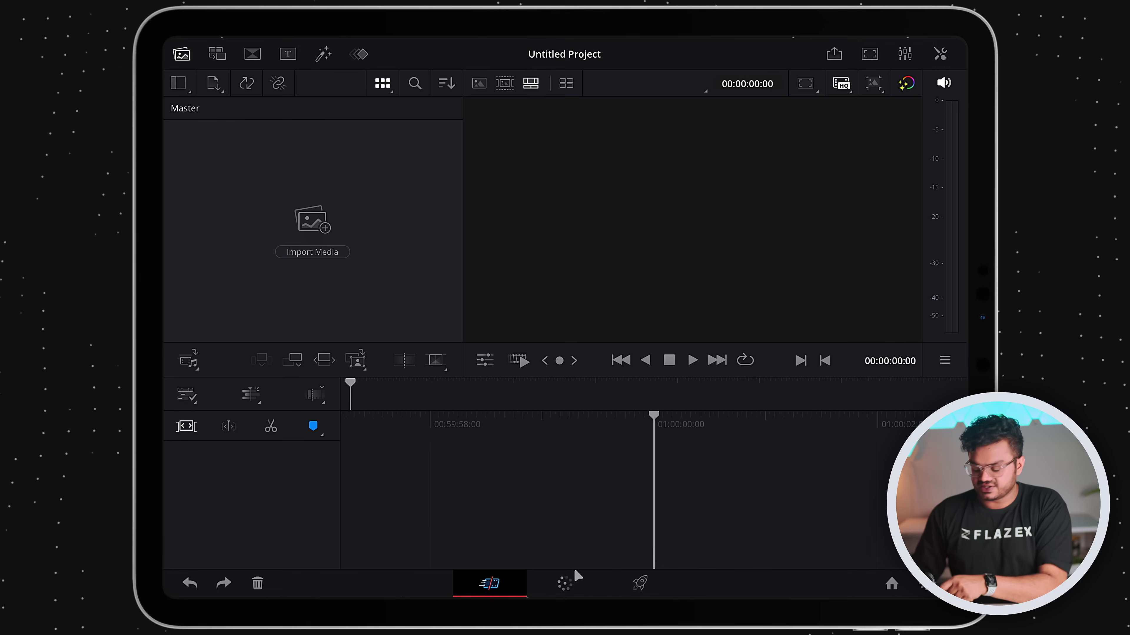
Tour the Color, Edit and Deliver pages, then open Keyboard Customization with Command+Option+K
left_click(574, 580)
left_click(507, 579)
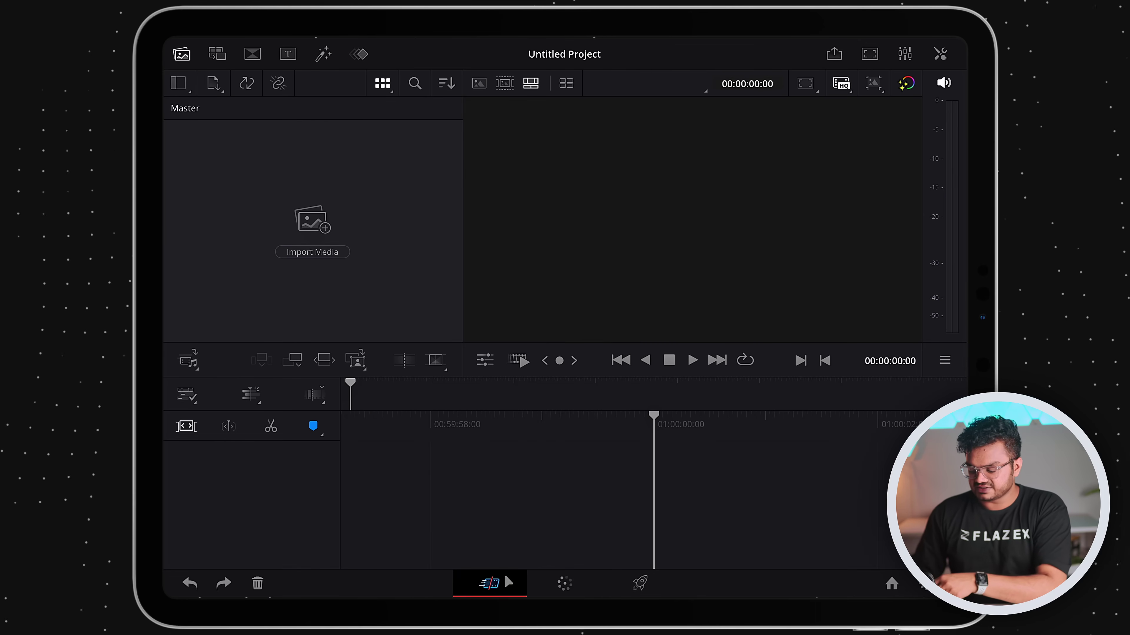
left_click(624, 580)
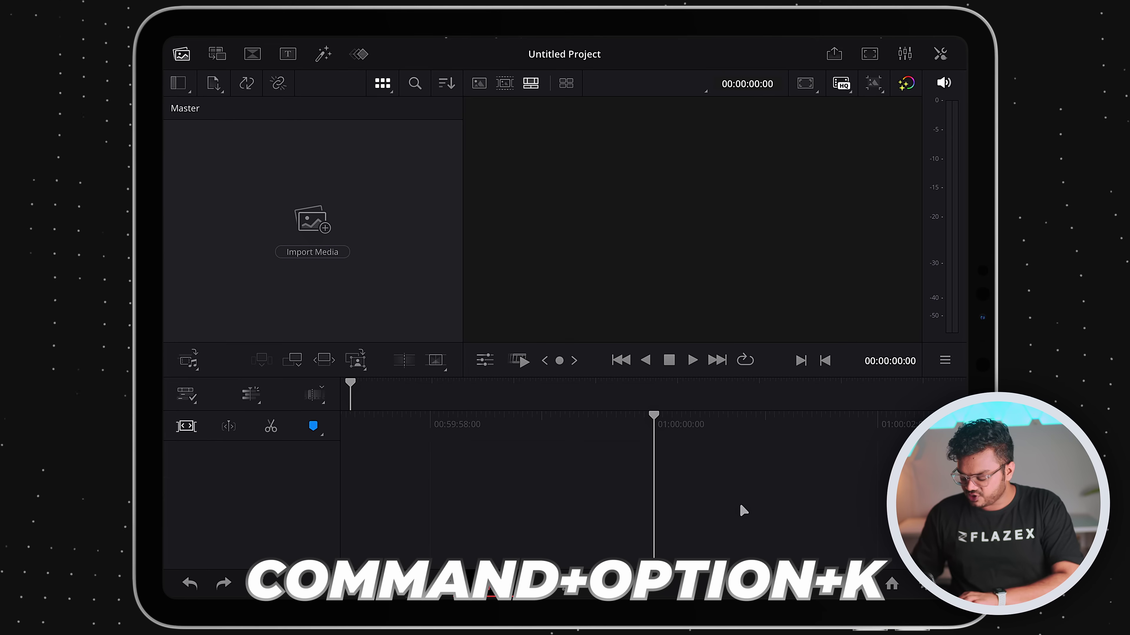
key("super+alt+k")
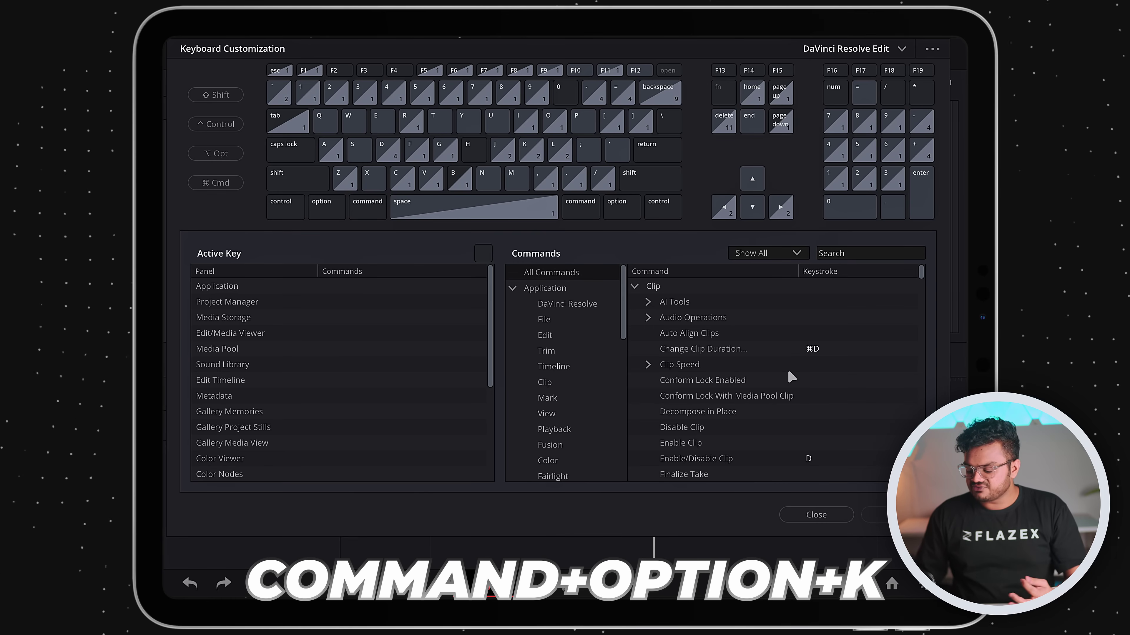
Assign ^E, ^F and ^D to the Edit, Fairlight and Fusion pages under Show Page
scroll(811, 402, "down", 20)
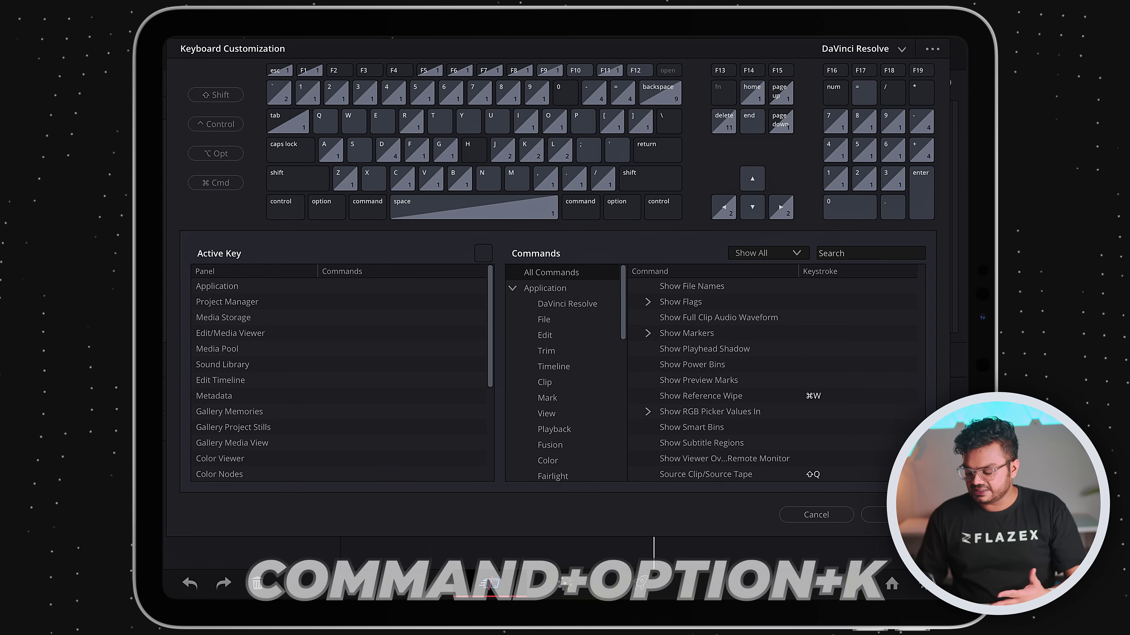
scroll(774, 434, "down", 5)
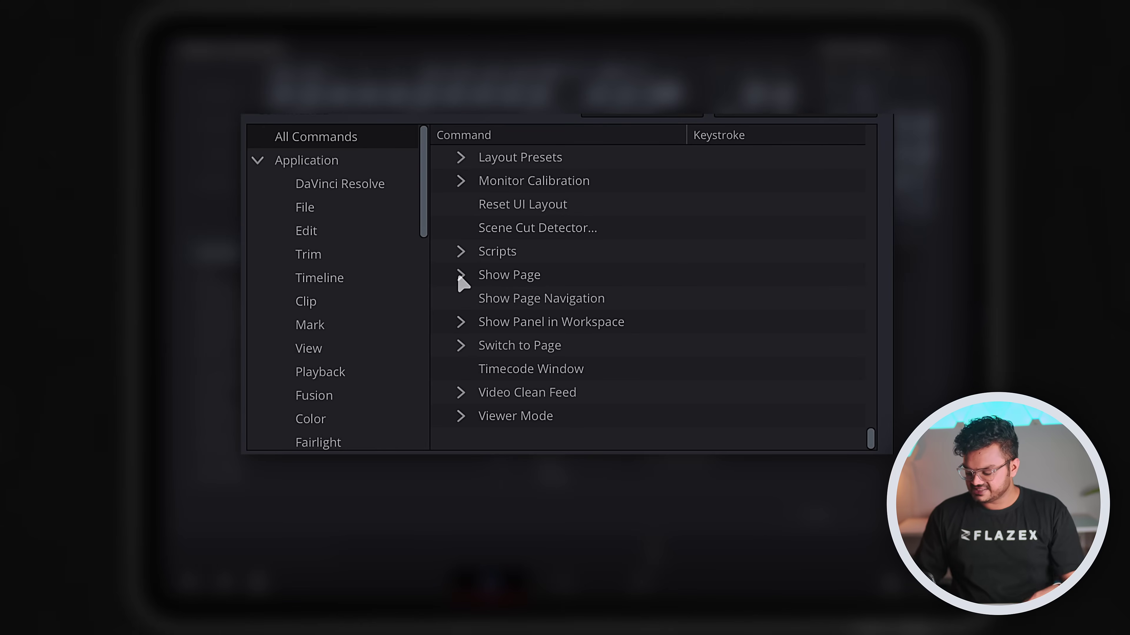
scroll(603, 393, "down", 1)
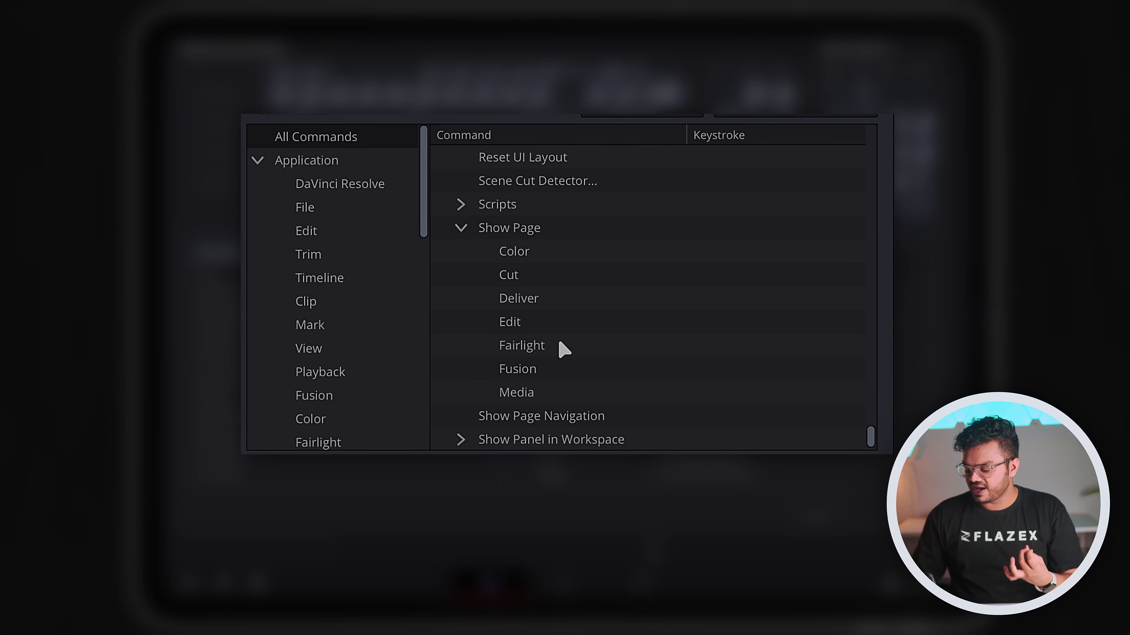
left_click(577, 322)
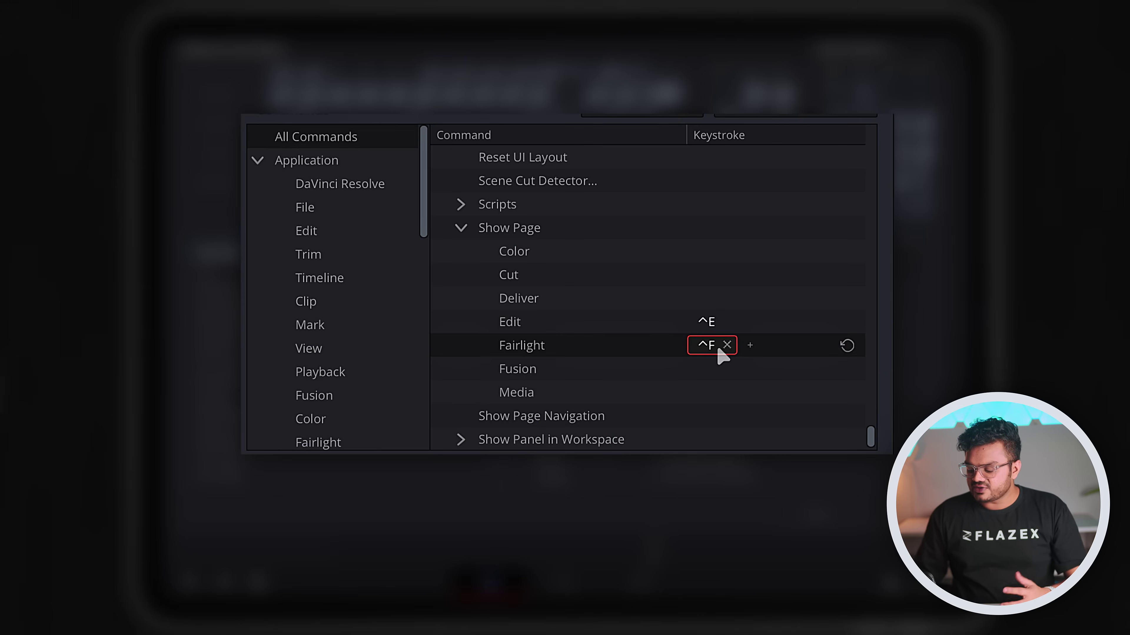
left_click(708, 369)
key("ctrl+d")
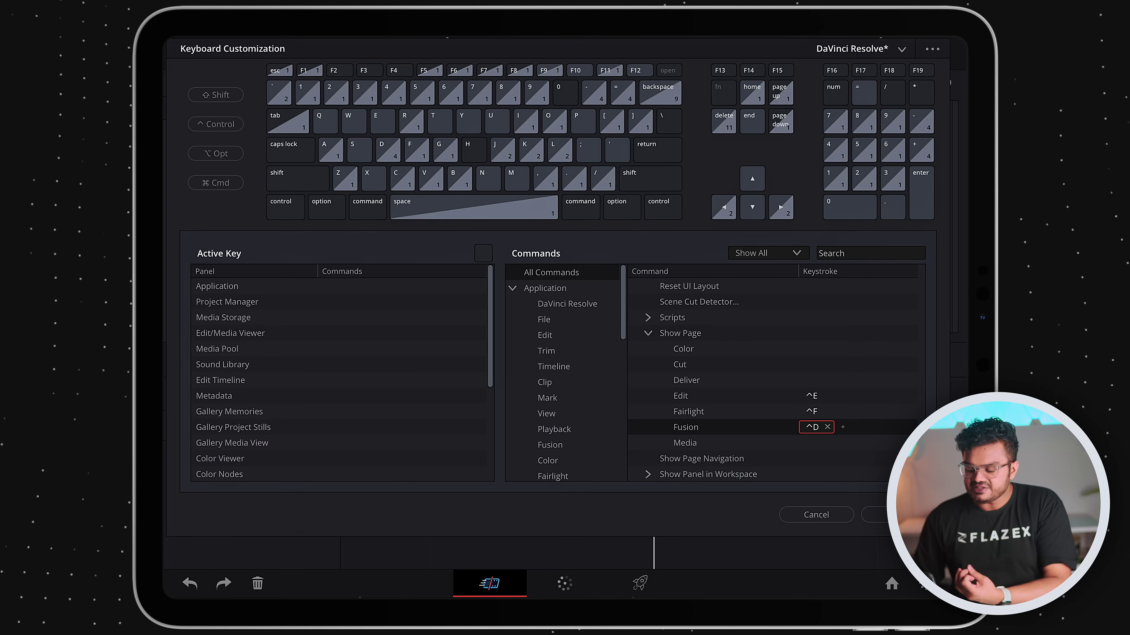
Save the shortcuts as the 'DaVinci Resolve Full Layout' preset and close the window
left_click(864, 511)
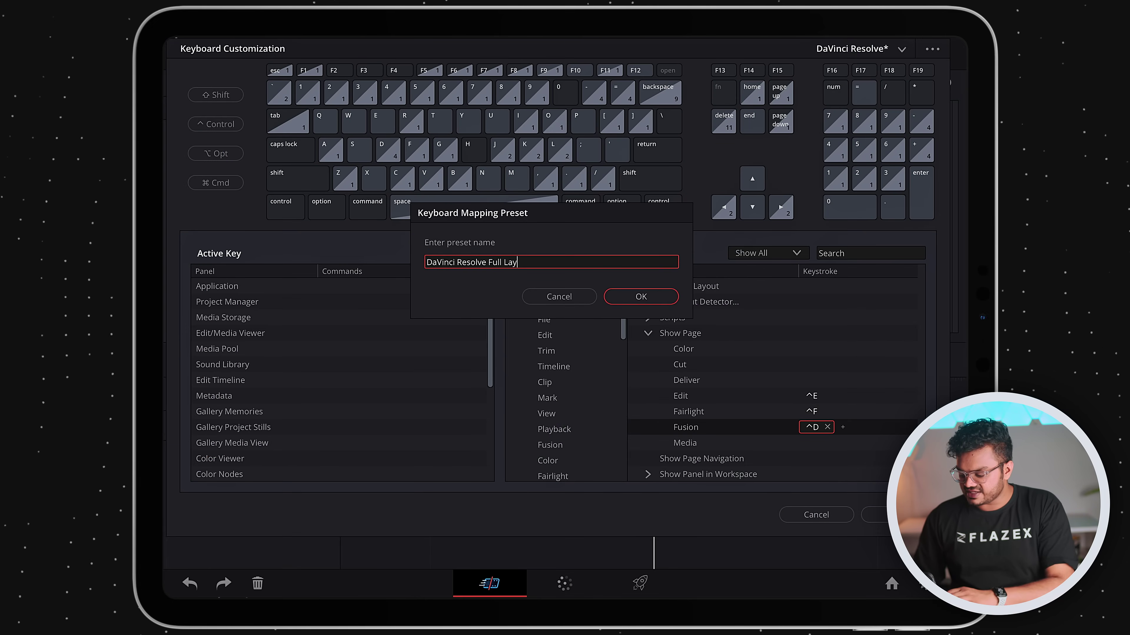
left_click(653, 299)
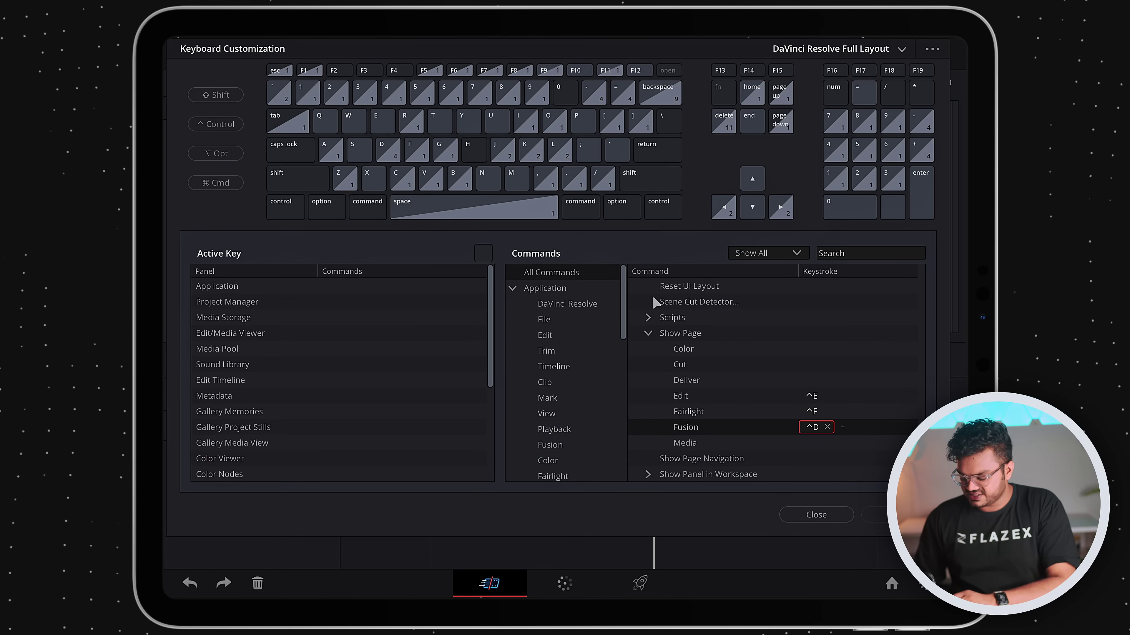
left_click(806, 513)
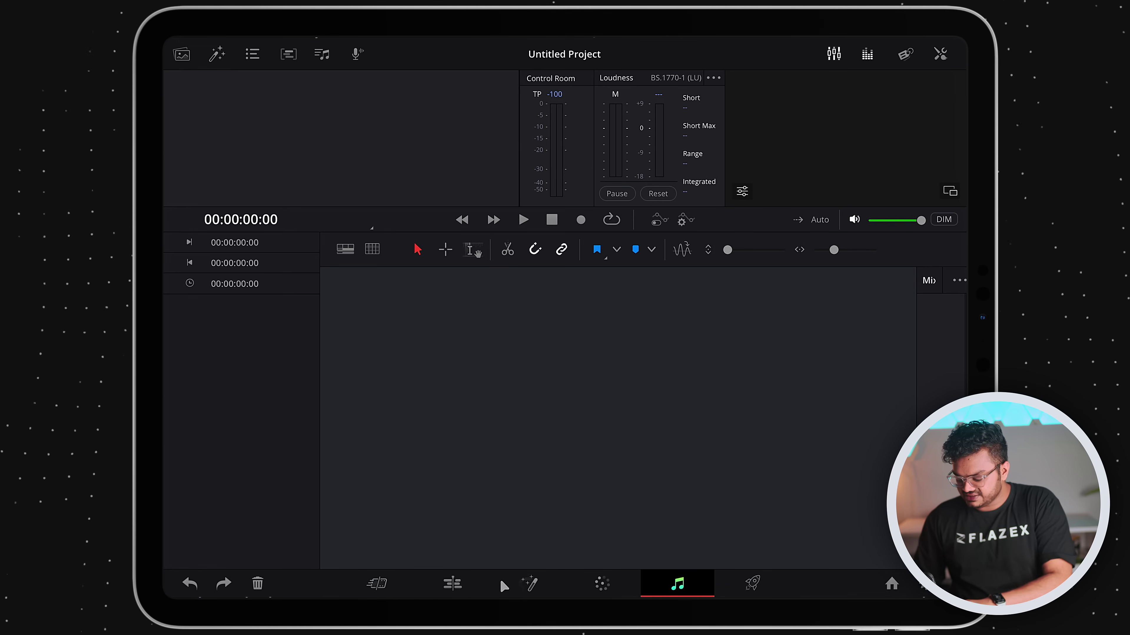
Test the new shortcuts by switching between the Edit, Cut and Fairlight pages
left_click(441, 591)
key("shift+3")
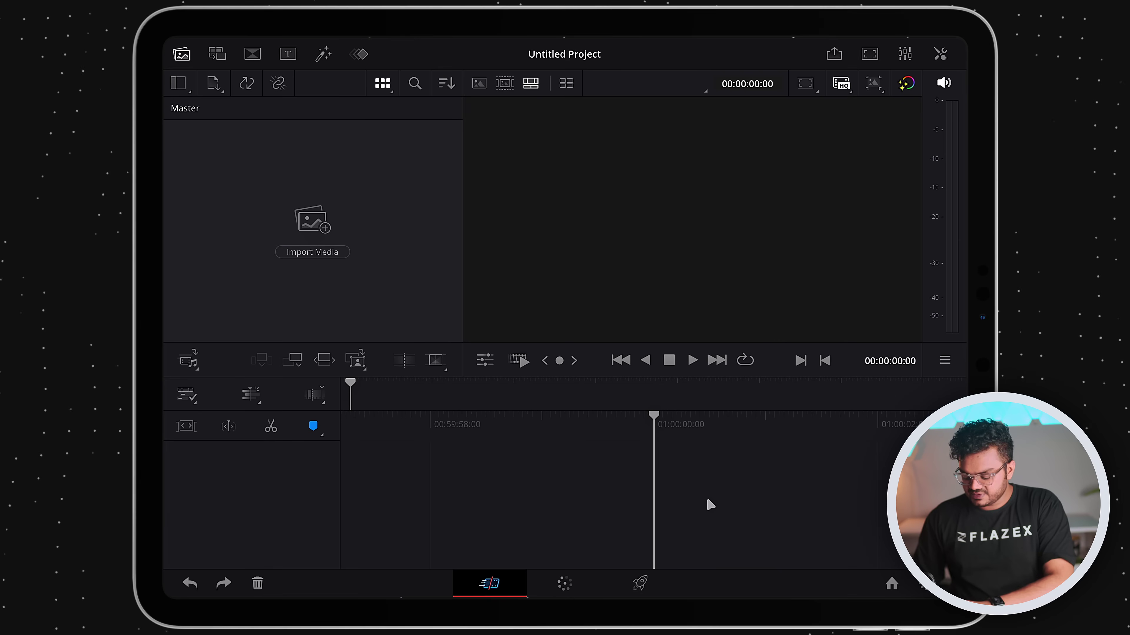
left_click(531, 575)
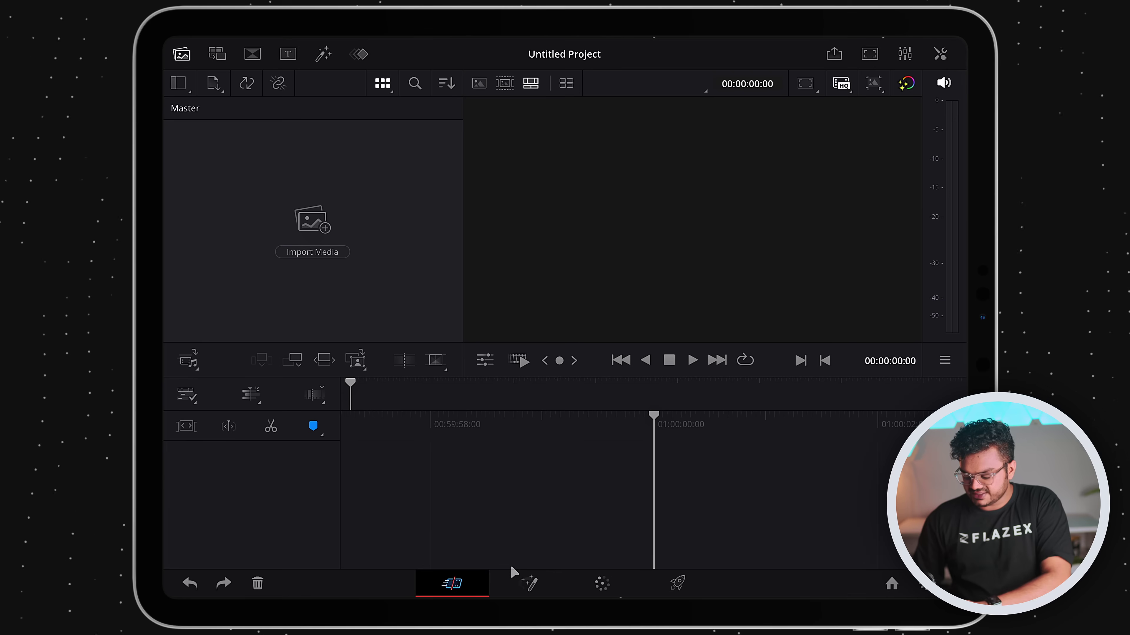
left_click(622, 578)
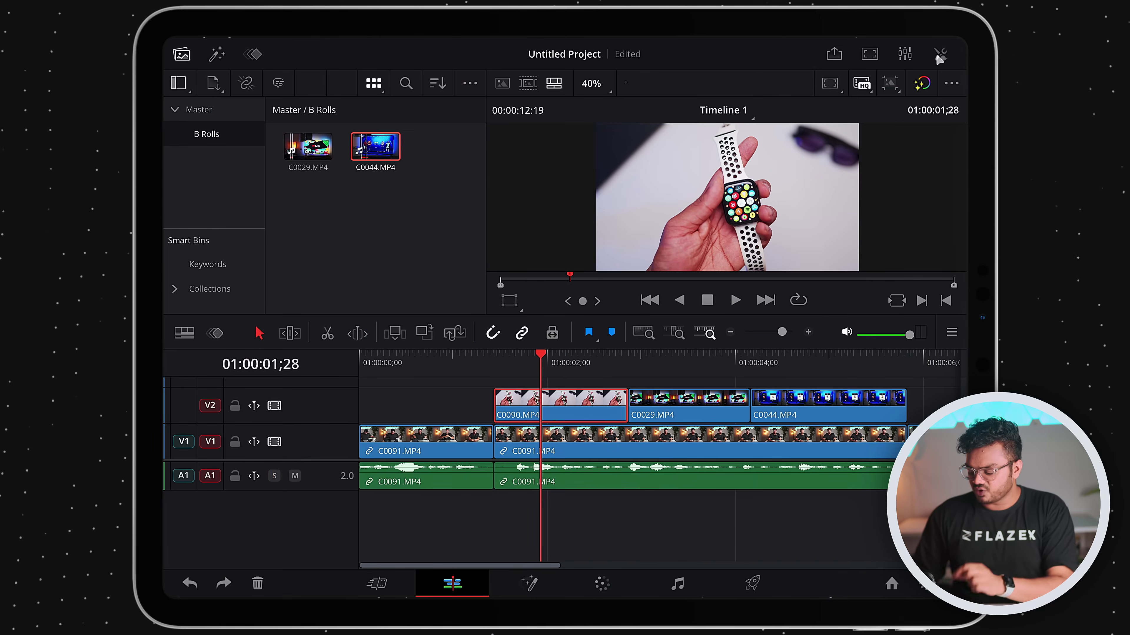
Return to the Edit page, where the Untitled Project timeline is still empty
left_click(939, 57)
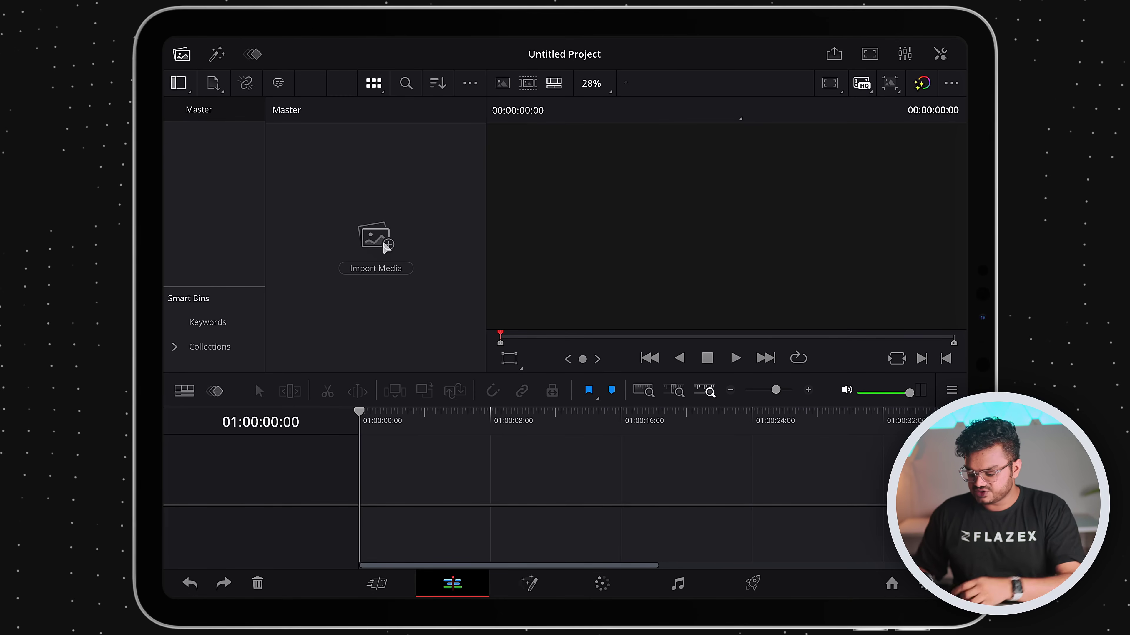
Start a media import and browse to the PR75K T9 > 01 Projects folder
left_click(383, 269)
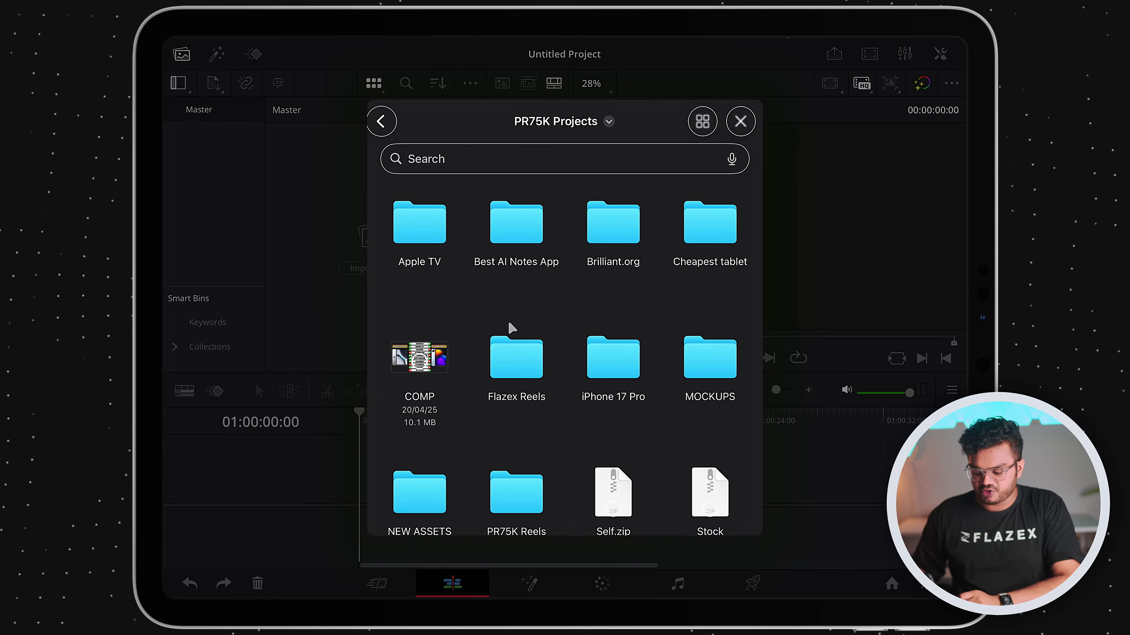
scroll(512, 328, "down", 1)
scroll(511, 332, "up", 1)
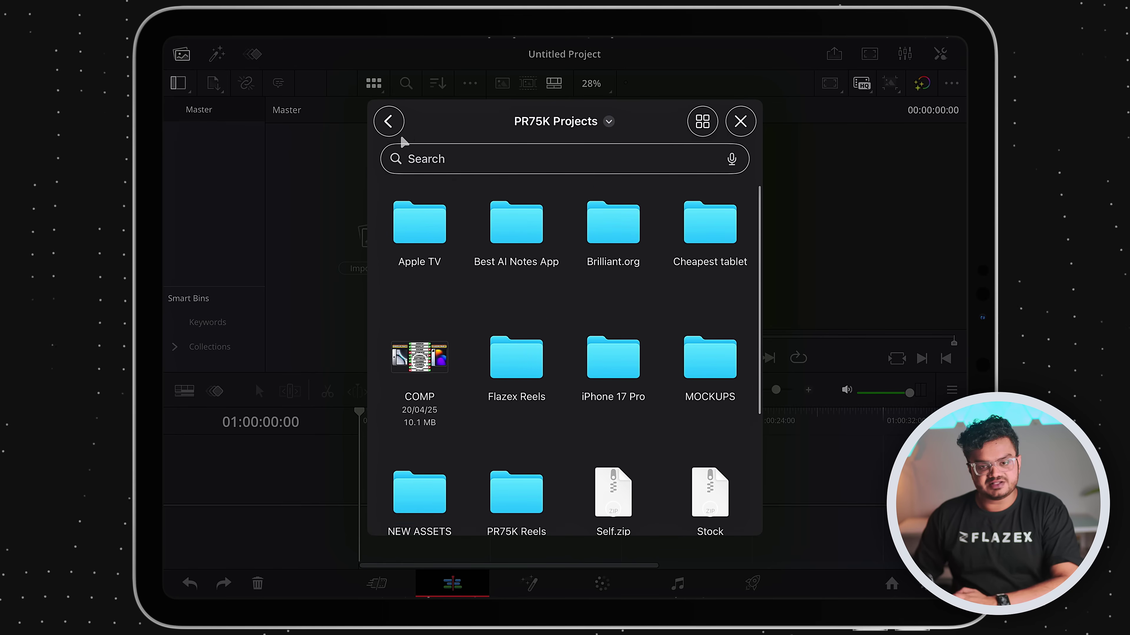
left_click(402, 139)
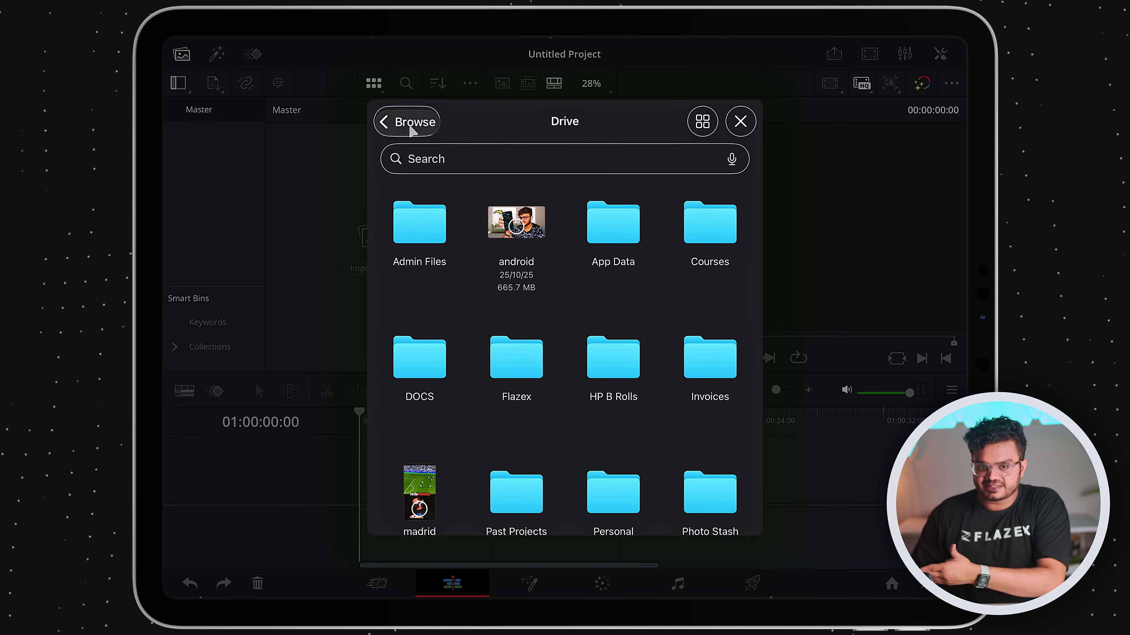
left_click(410, 126)
scroll(489, 341, "down", 3)
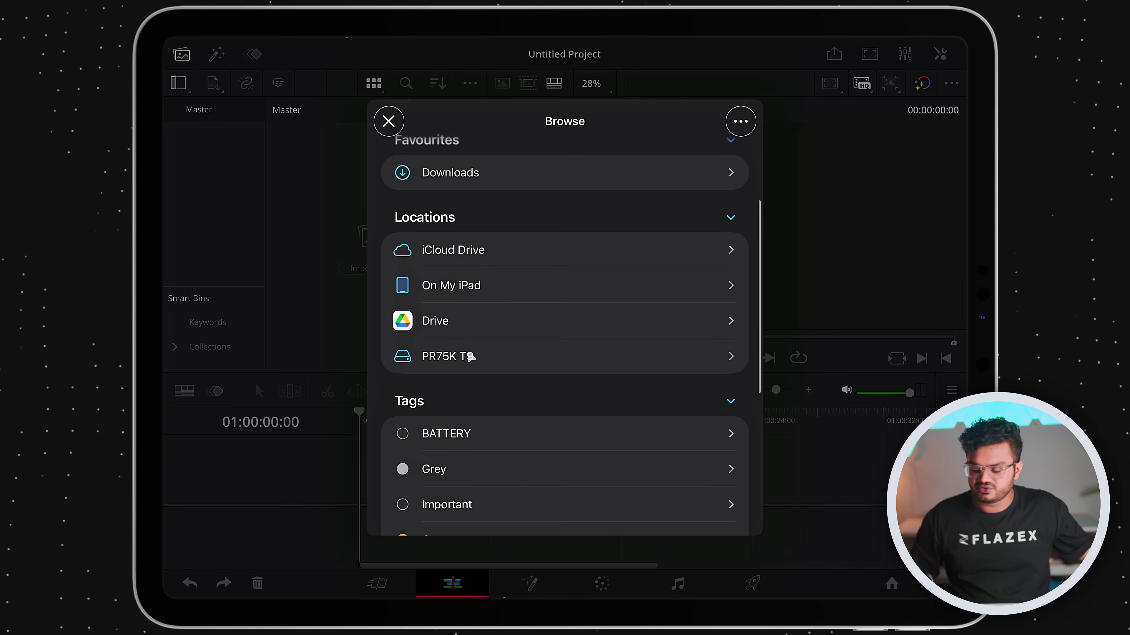
left_click(471, 356)
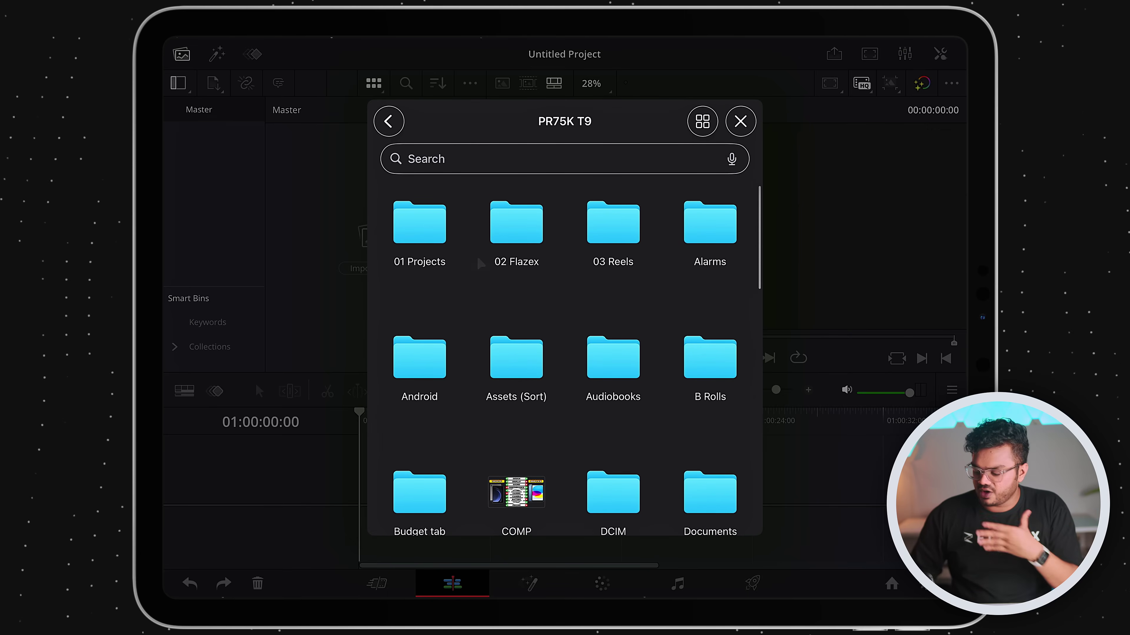
left_click(443, 234)
Import C0091 from the 7 tabs folder, changing the project frame rate to match
scroll(514, 333, "down", 4)
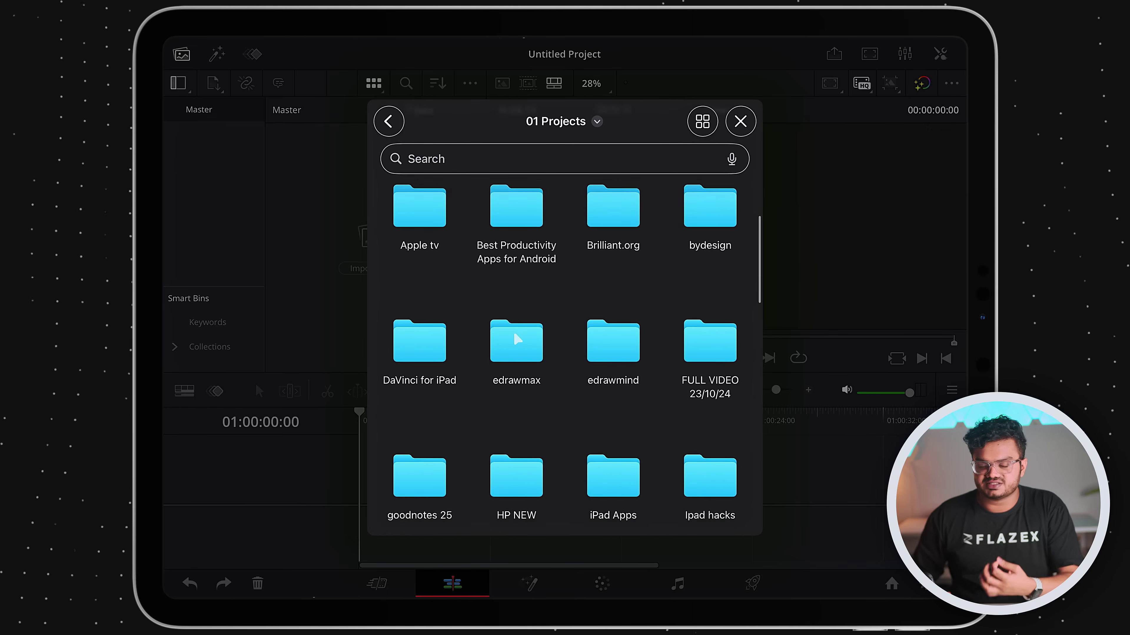
scroll(517, 329, "up", 3)
scroll(517, 328, "down", 1)
left_click(426, 201)
left_click(518, 225)
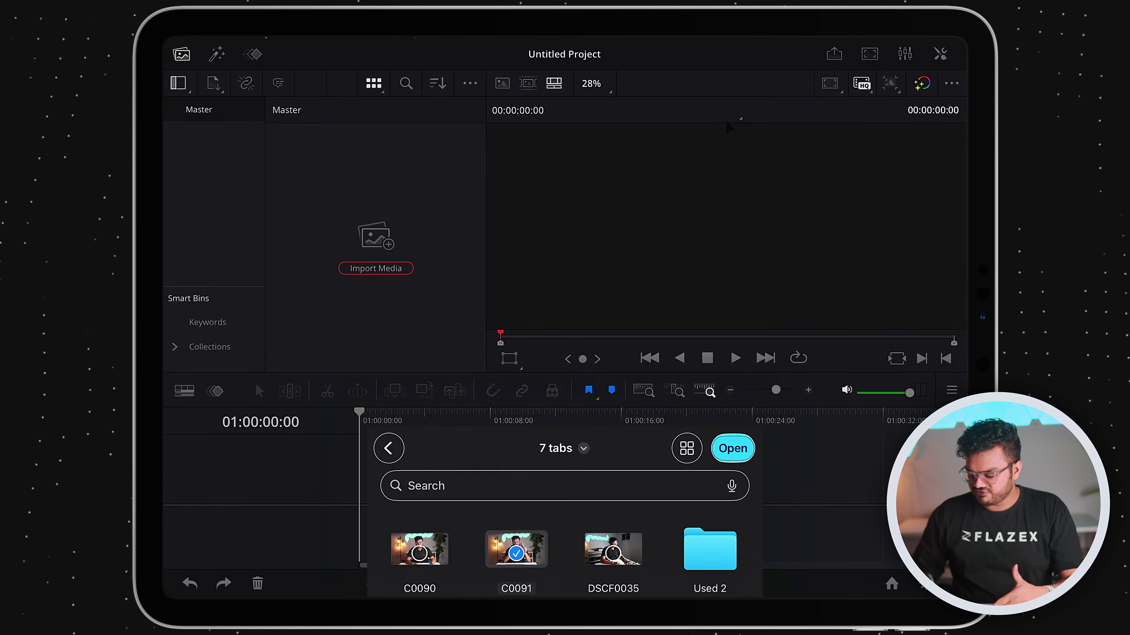
left_click(647, 357)
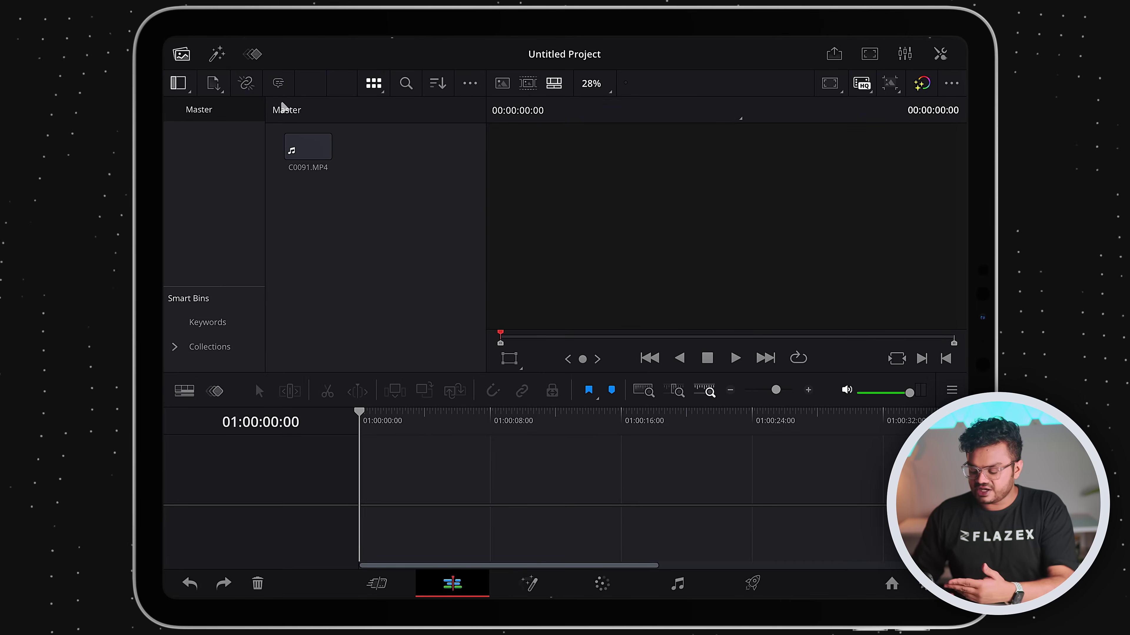
Put C0091.MP4 at the start of a new timeline and park the playhead near 01:00:19
left_click_drag(308, 147, 418, 485)
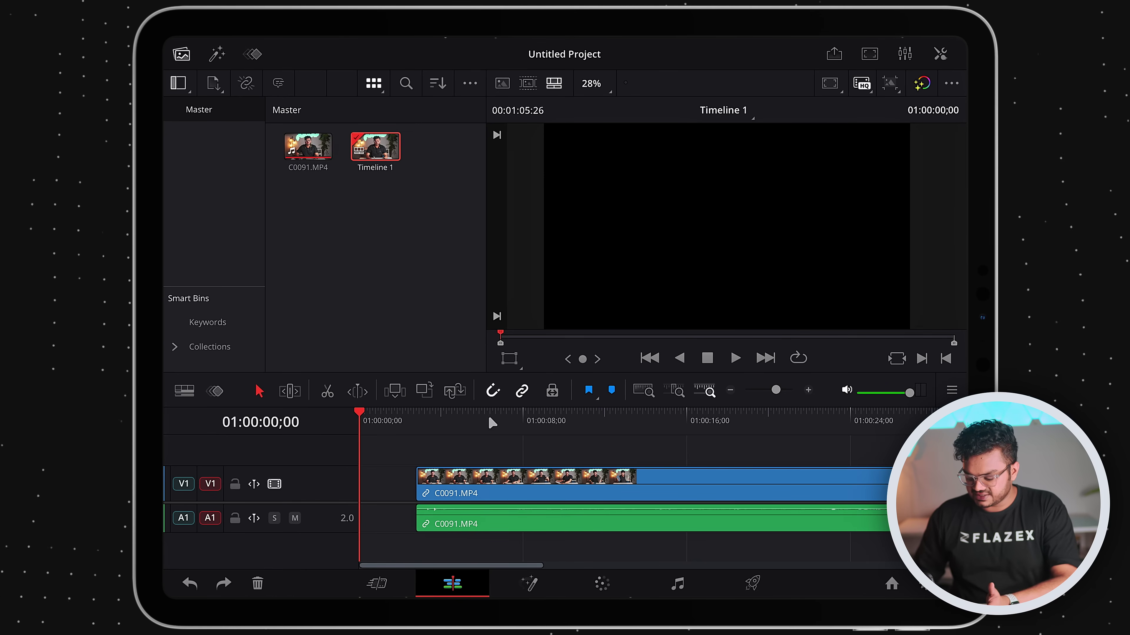
left_click_drag(462, 489, 394, 512)
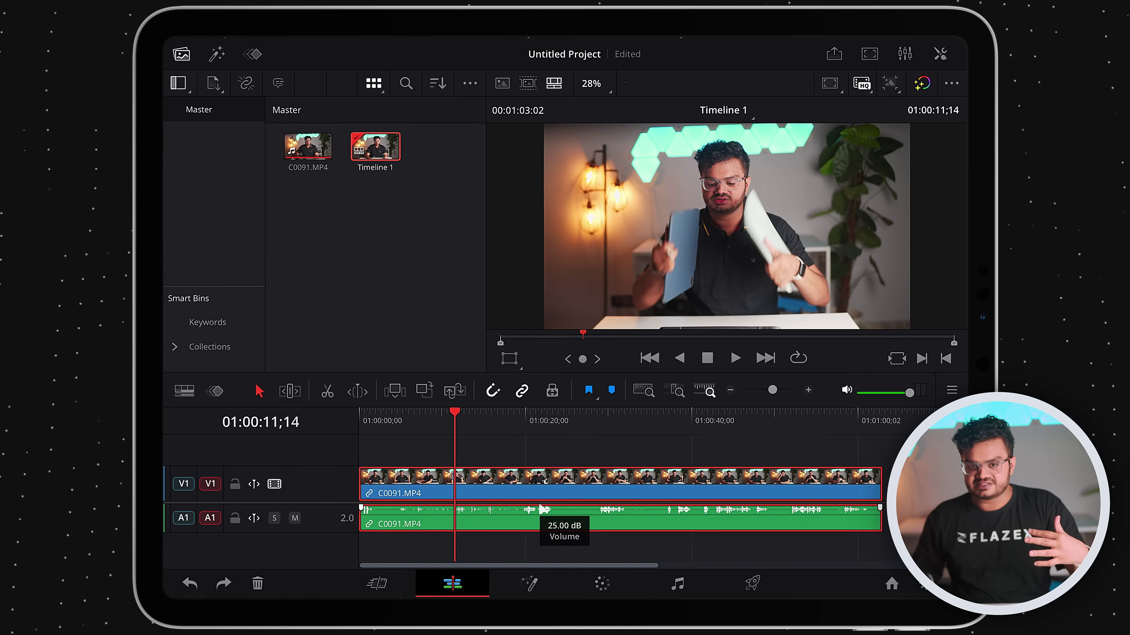
key("space")
left_click_drag(487, 415, 523, 423)
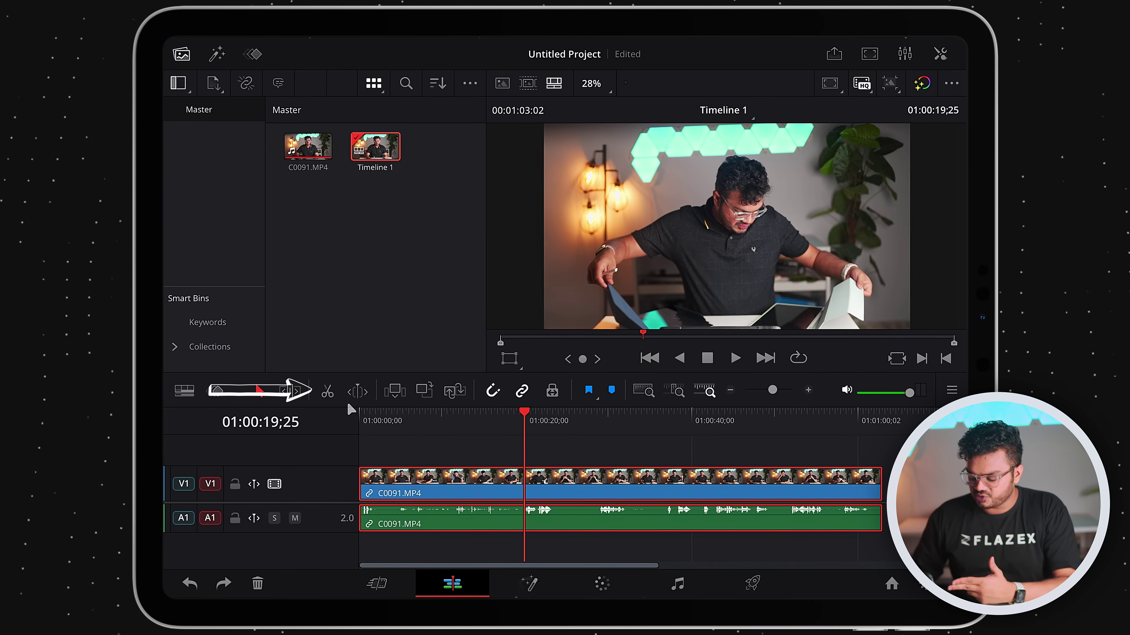
Split at the playhead, delete the left part, and move ahead to about 01:00:39
left_click(326, 392)
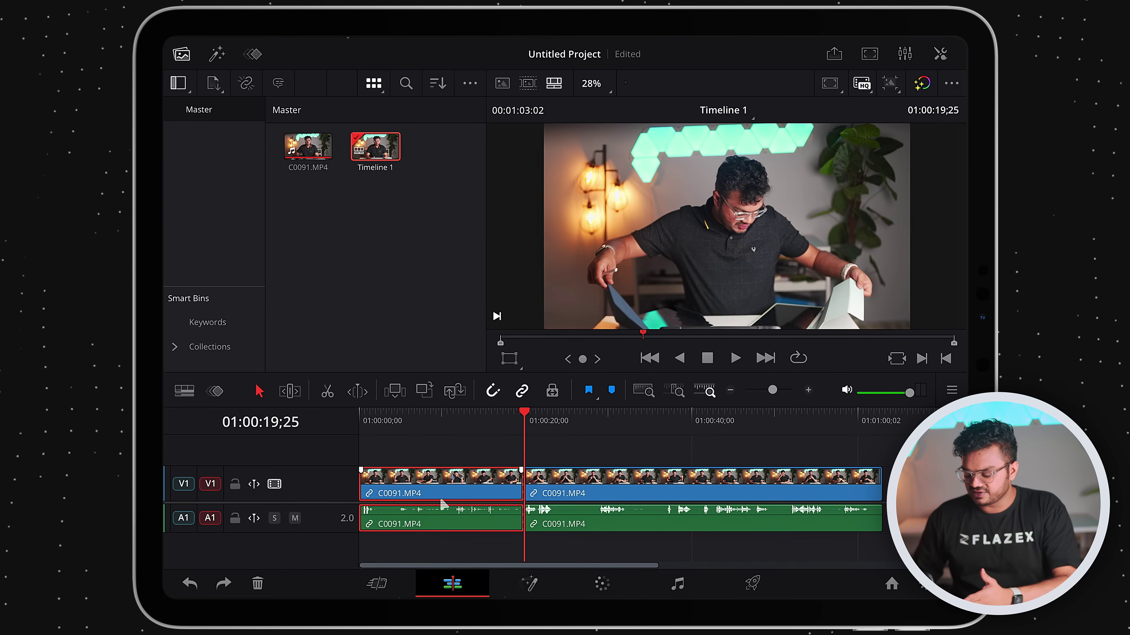
key("BackSpace")
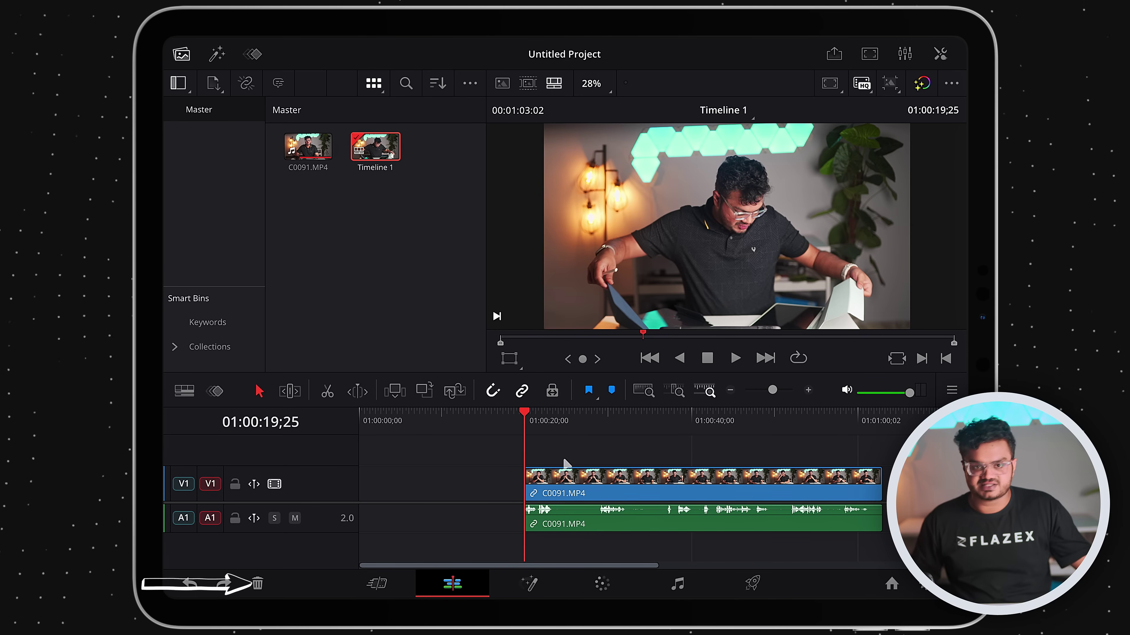
key("space")
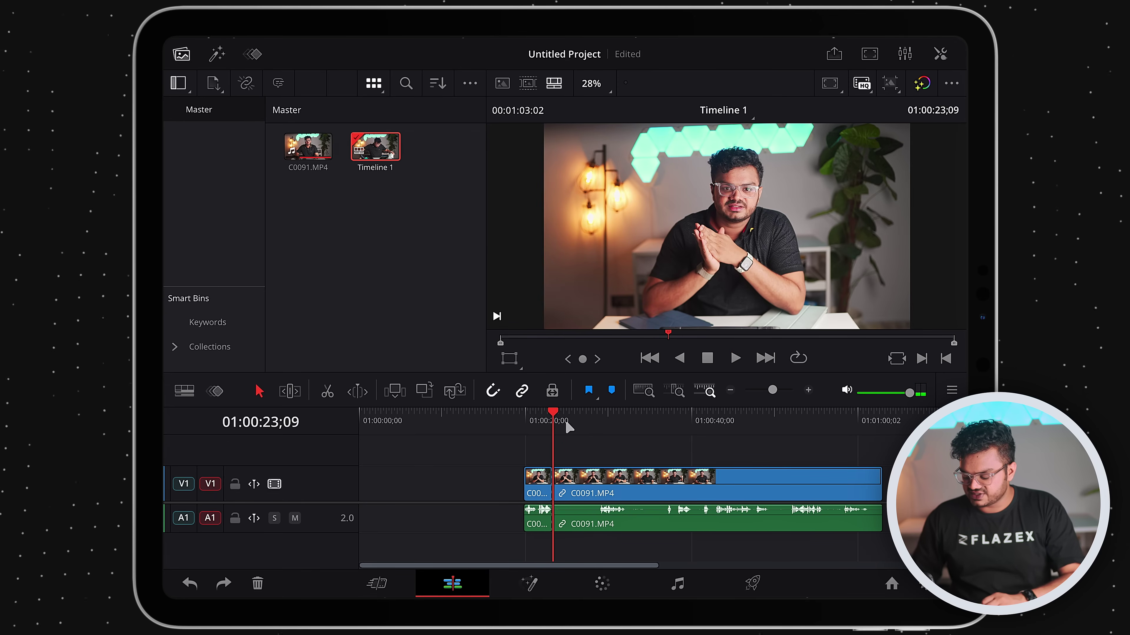
left_click_drag(606, 416, 733, 454)
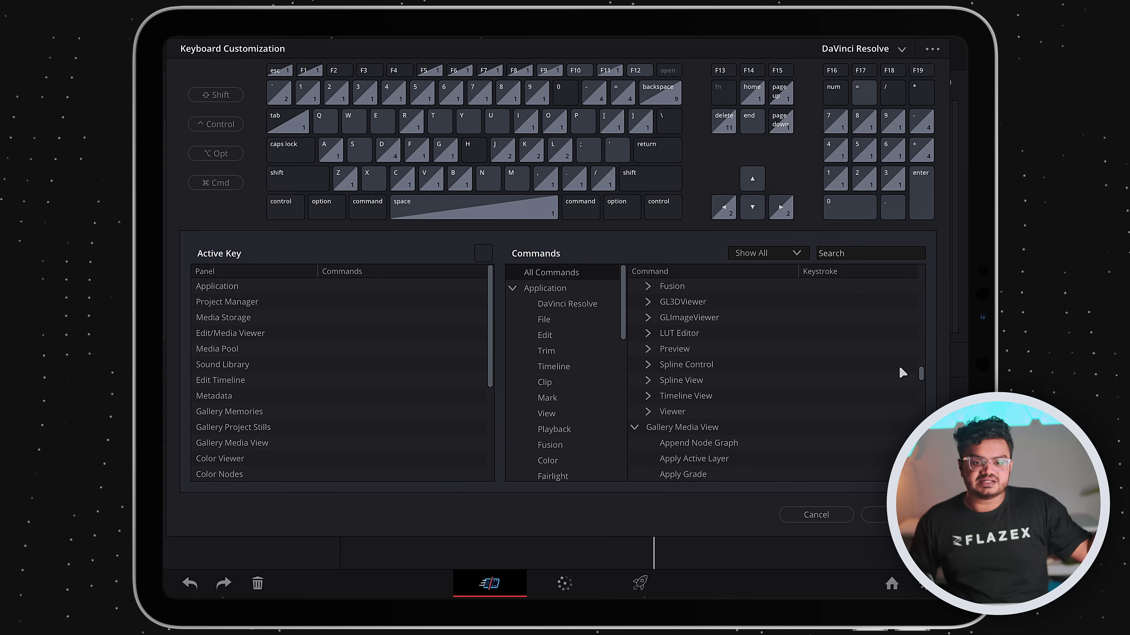
Trim the third clip's right edge so the edit ends near 01:00:45, then replay
scroll(902, 373, "down", 5)
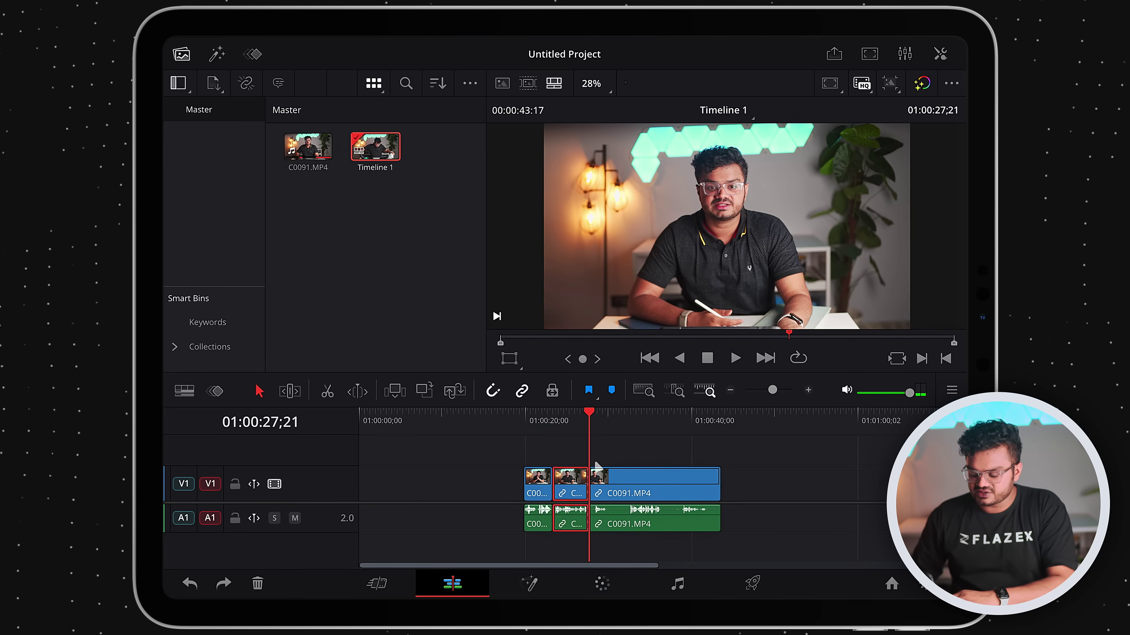
left_click_drag(720, 489, 681, 491)
key("space")
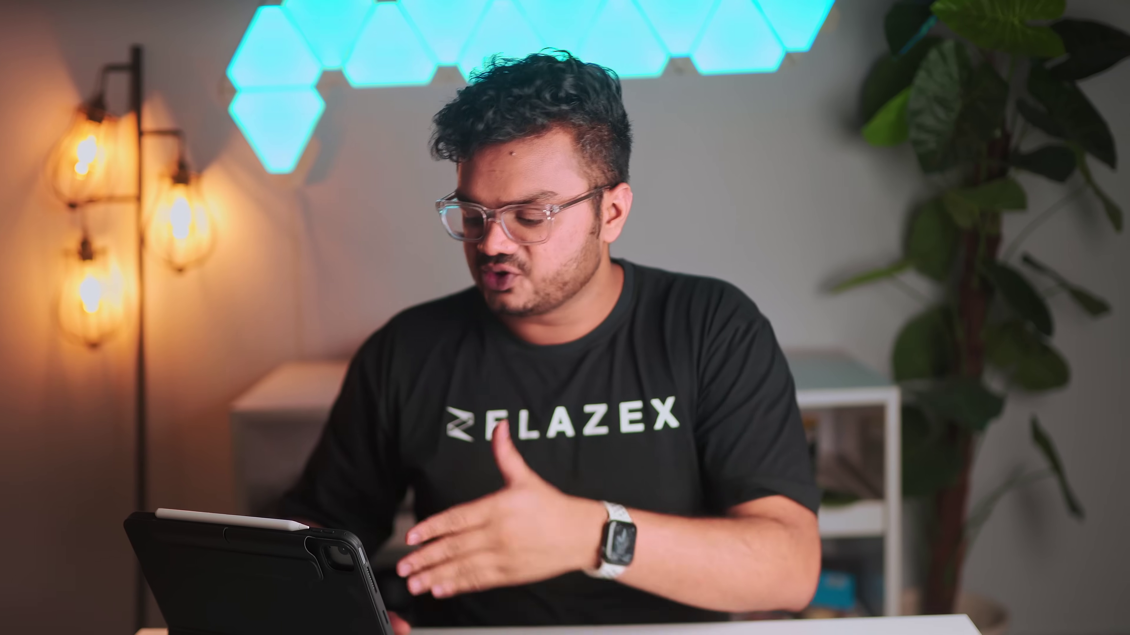
Import C0090 from B Rolls > Products through the media pool's Import Media option
right_click(338, 201)
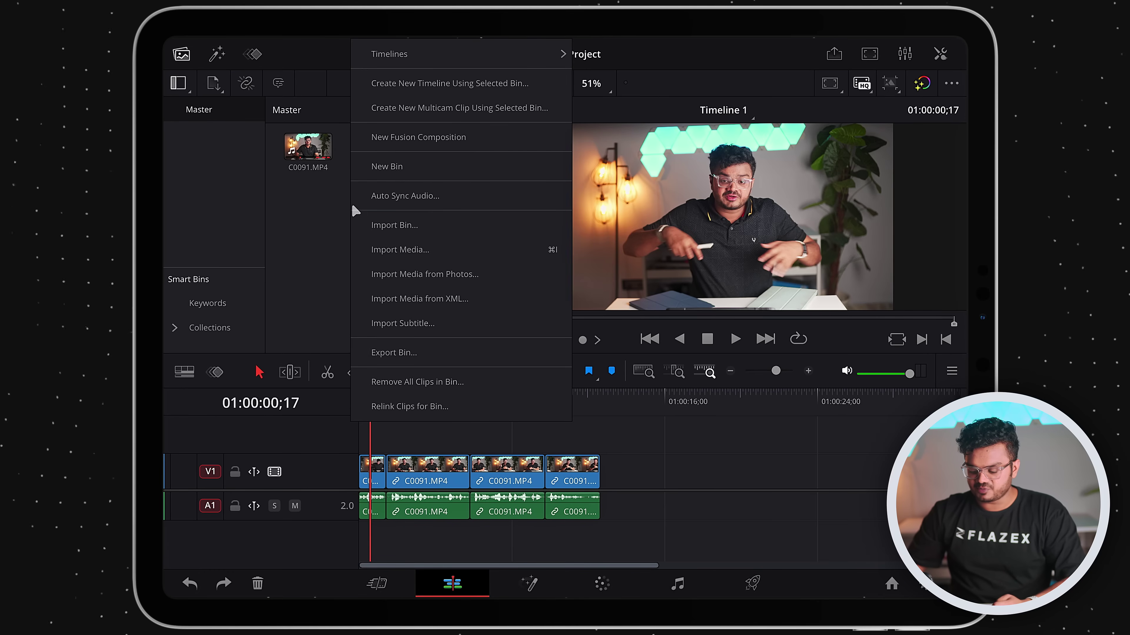
left_click(440, 254)
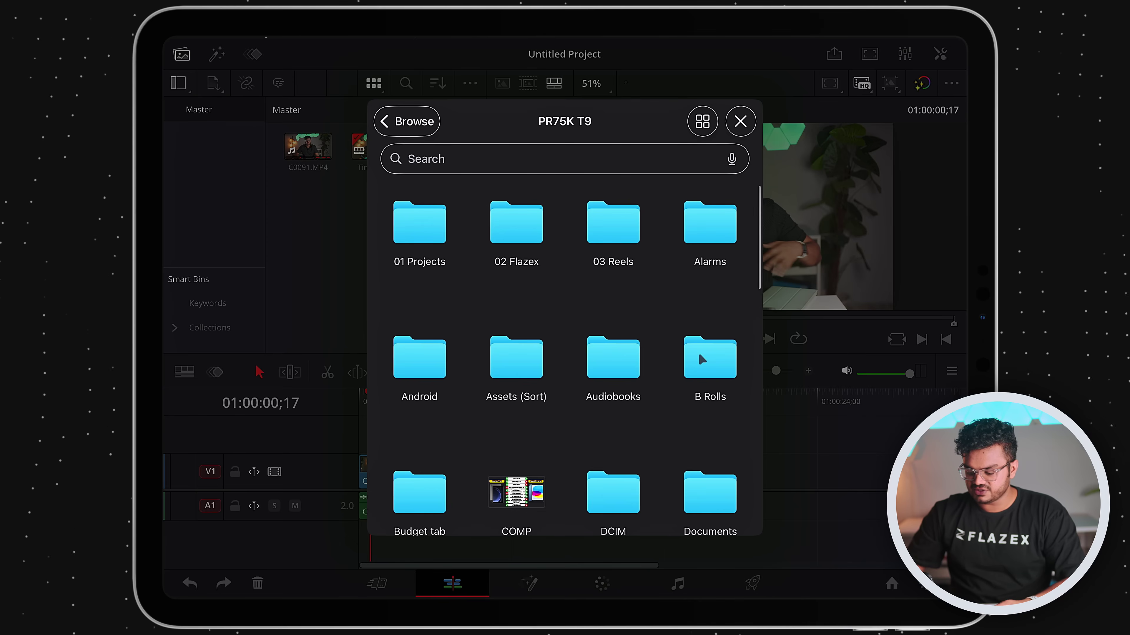
left_click(702, 359)
left_click(625, 238)
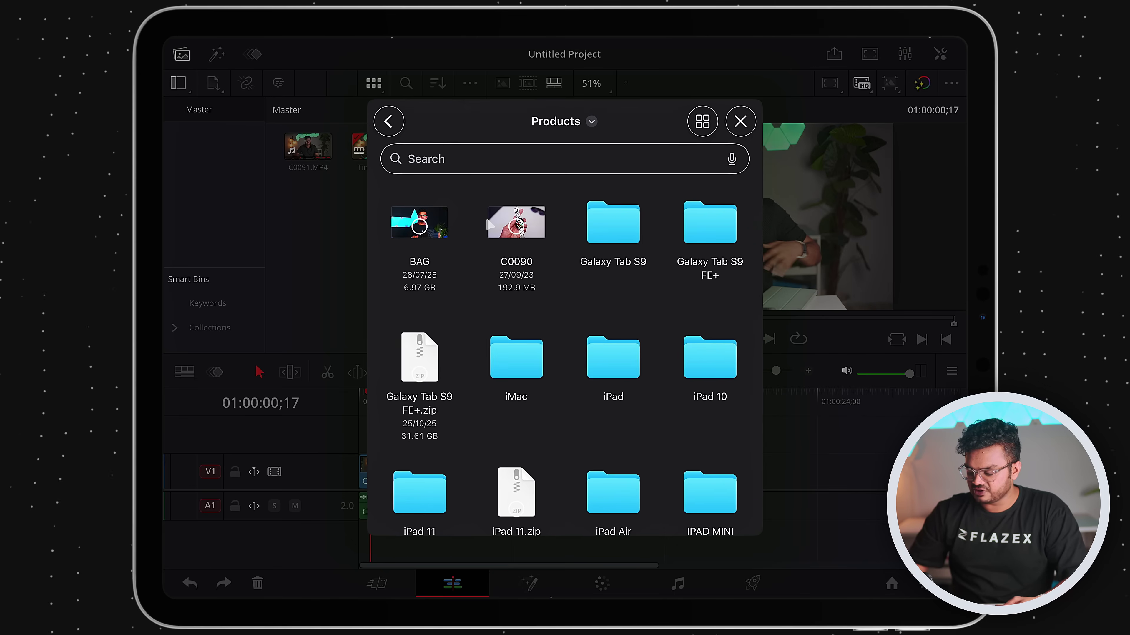
left_click(516, 223)
left_click(725, 116)
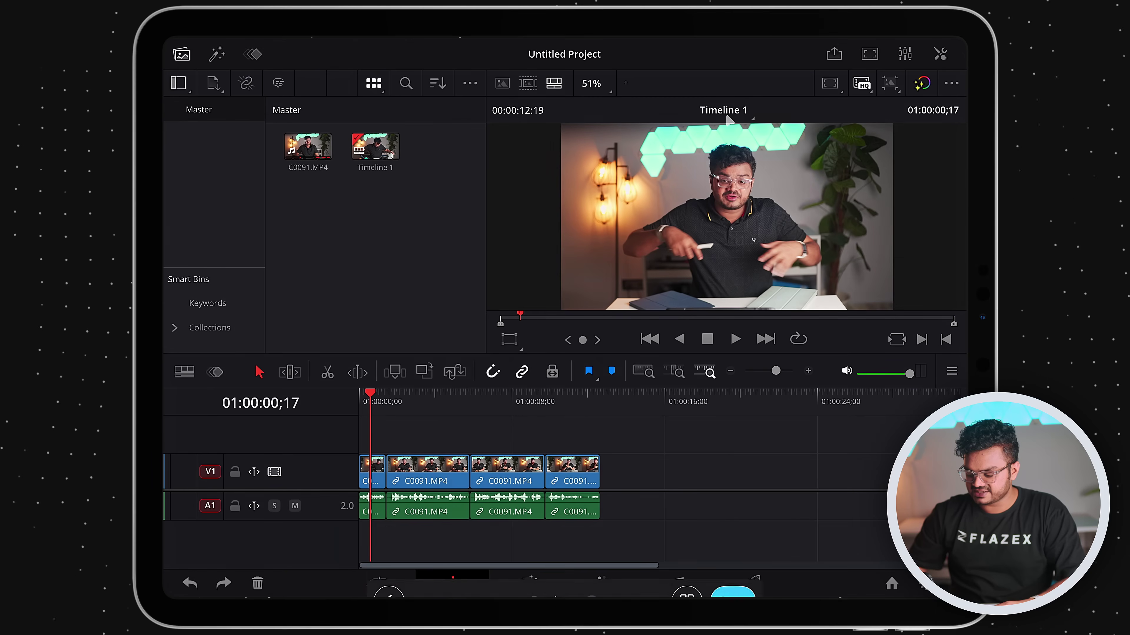
Load C0090 in the source viewer, find a watch section, and place it on V2 near the start
left_click(308, 147)
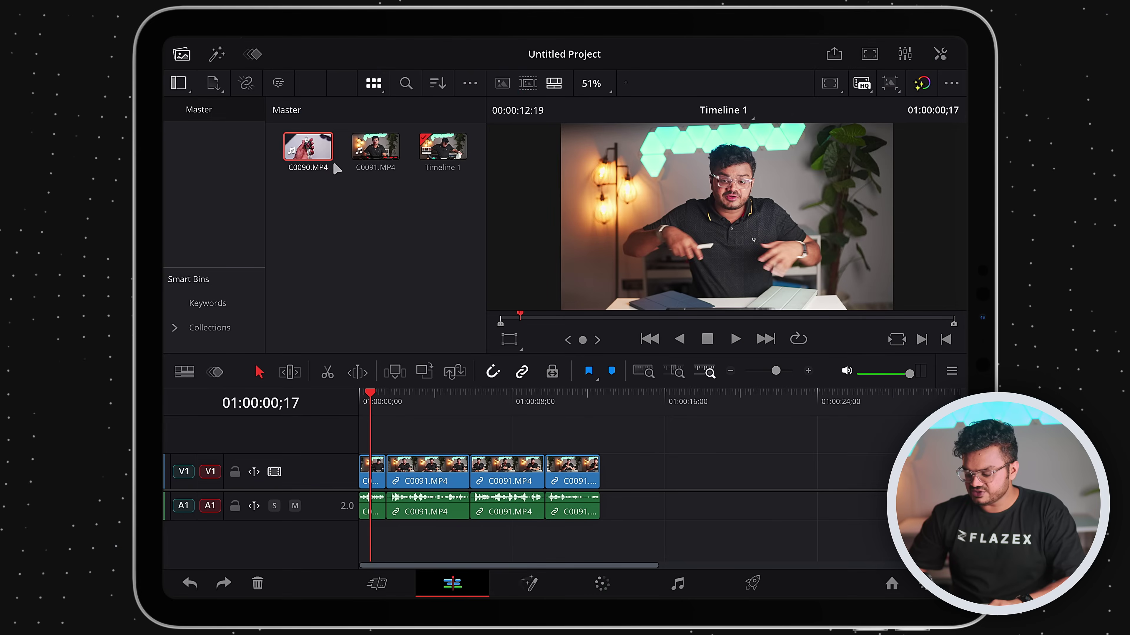
left_click(308, 147)
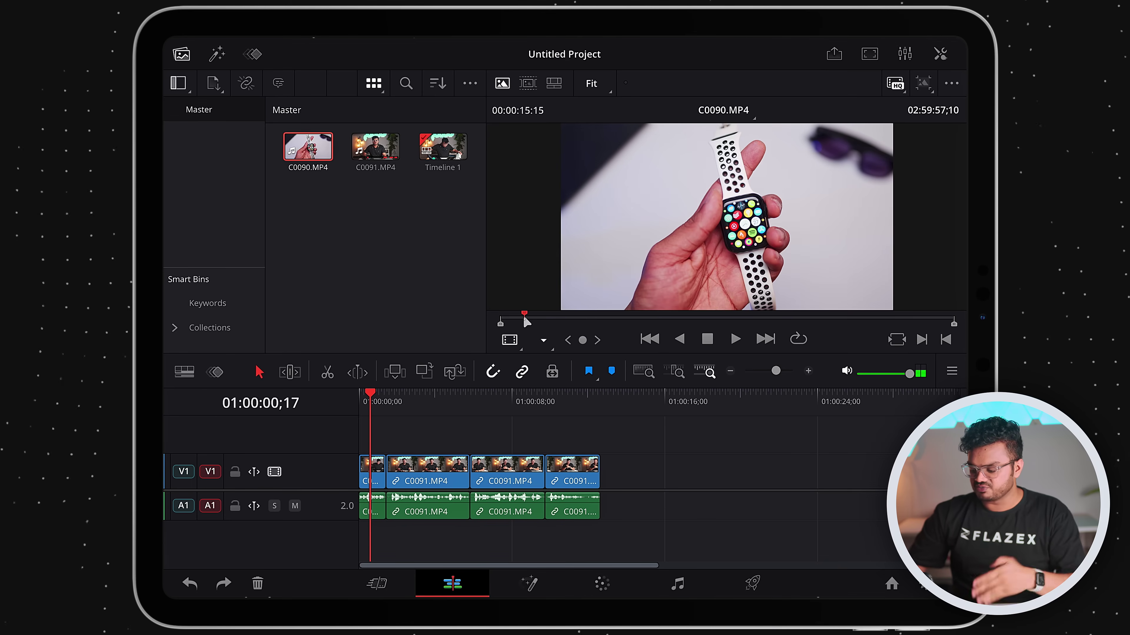
right_click(547, 329)
left_click(506, 284)
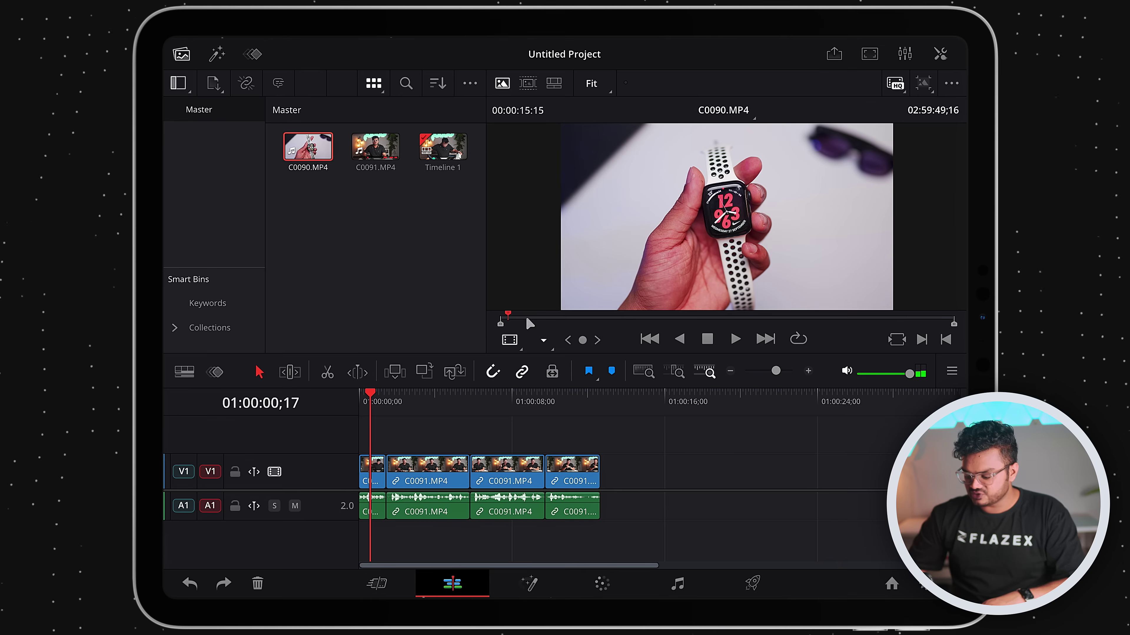
left_click_drag(546, 320, 725, 329)
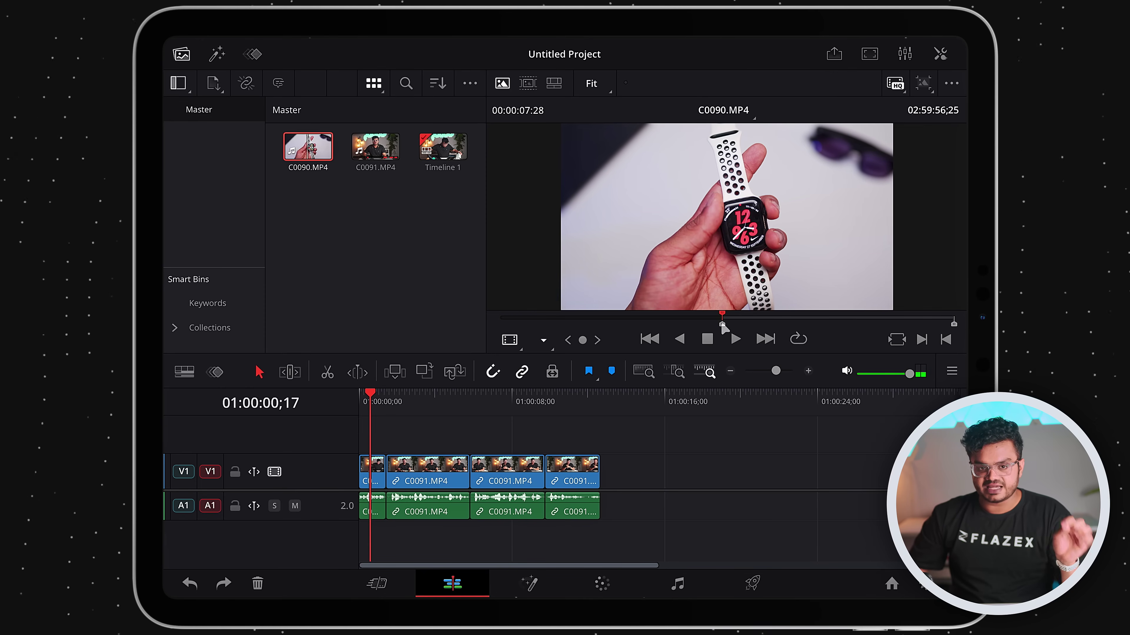
left_click(735, 339)
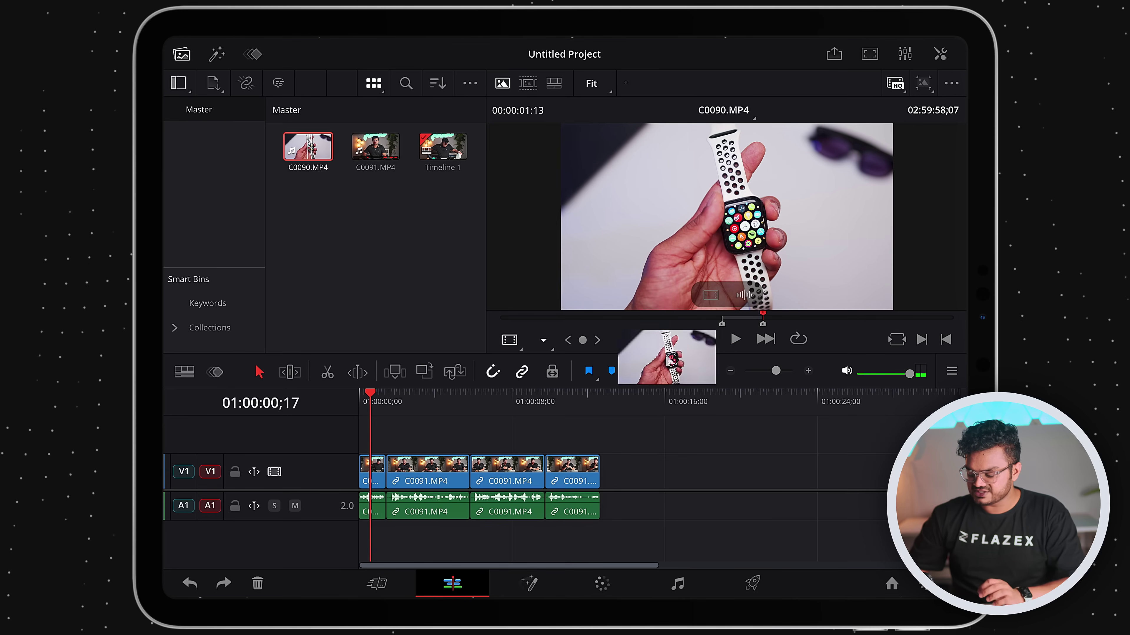
left_click_drag(668, 357, 441, 425)
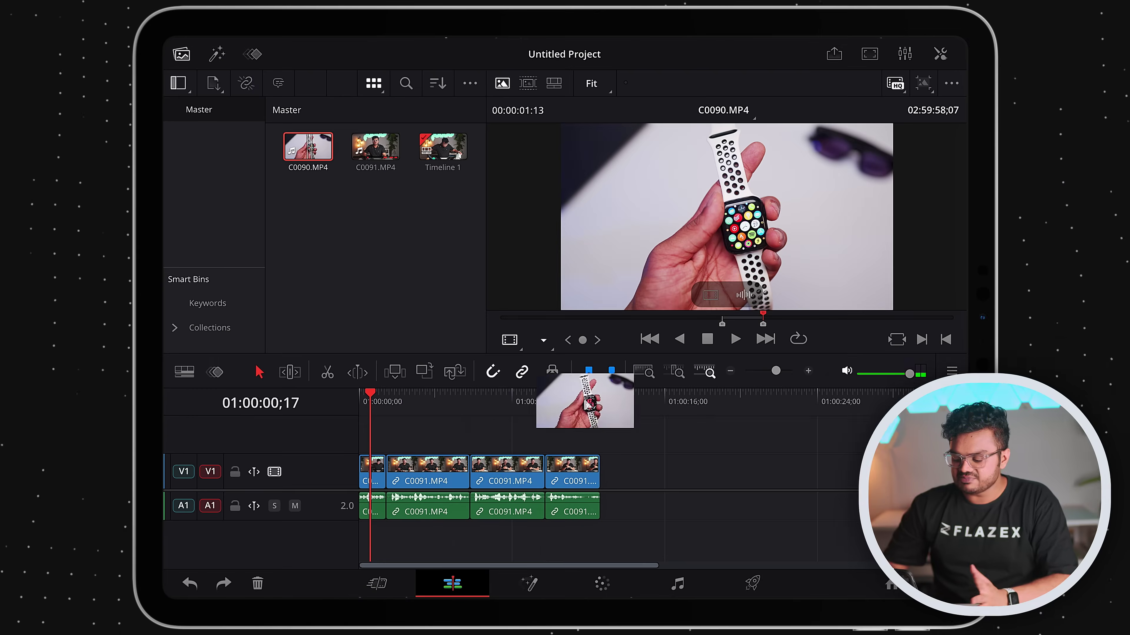
left_click_drag(586, 403, 418, 446)
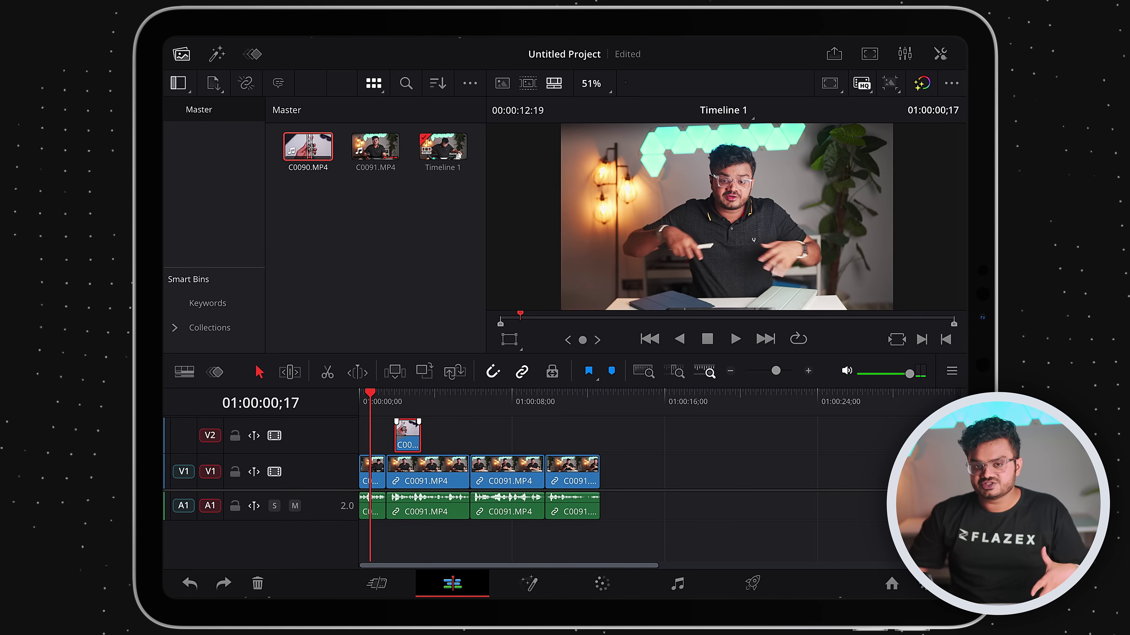
Play back the overlay edit, then open the empty B Rolls bin's import options
key("space")
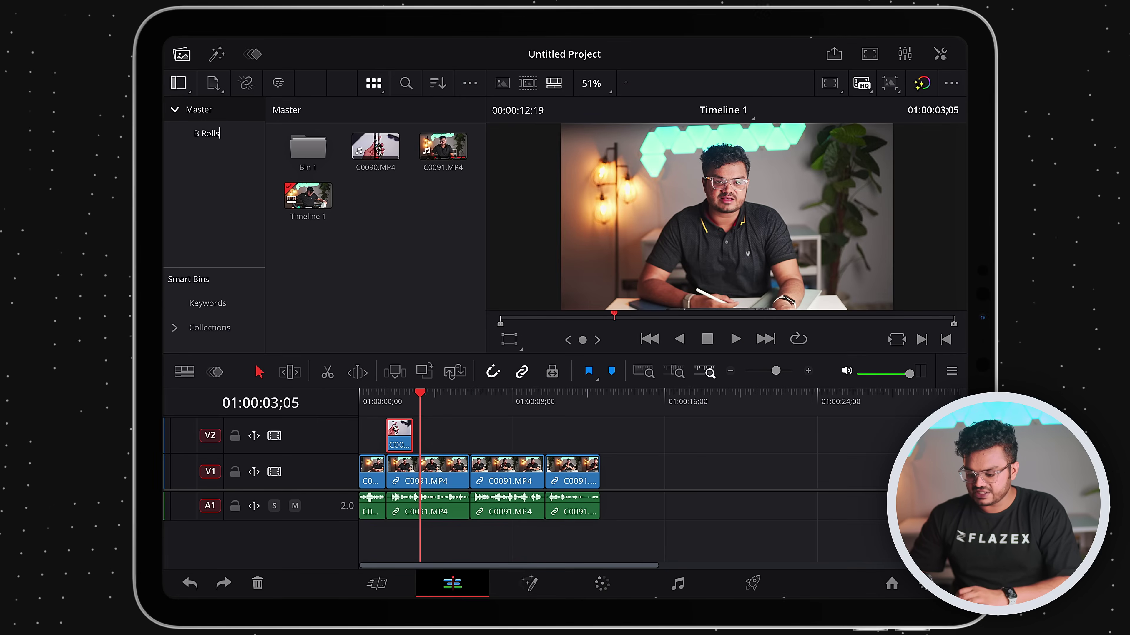
left_click(222, 134)
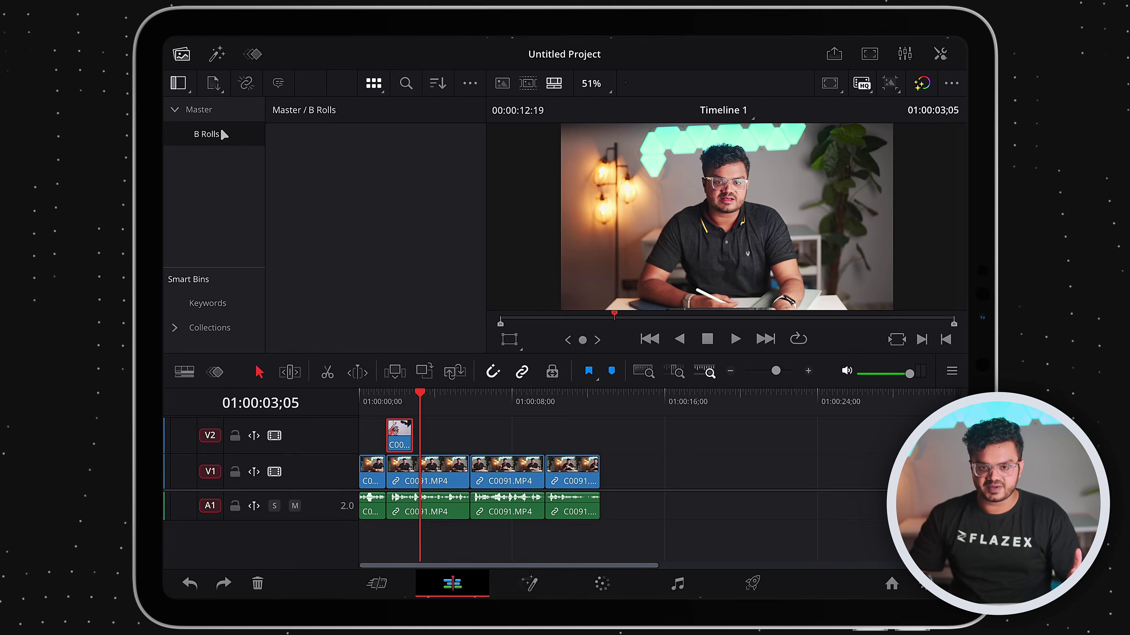
right_click(403, 203)
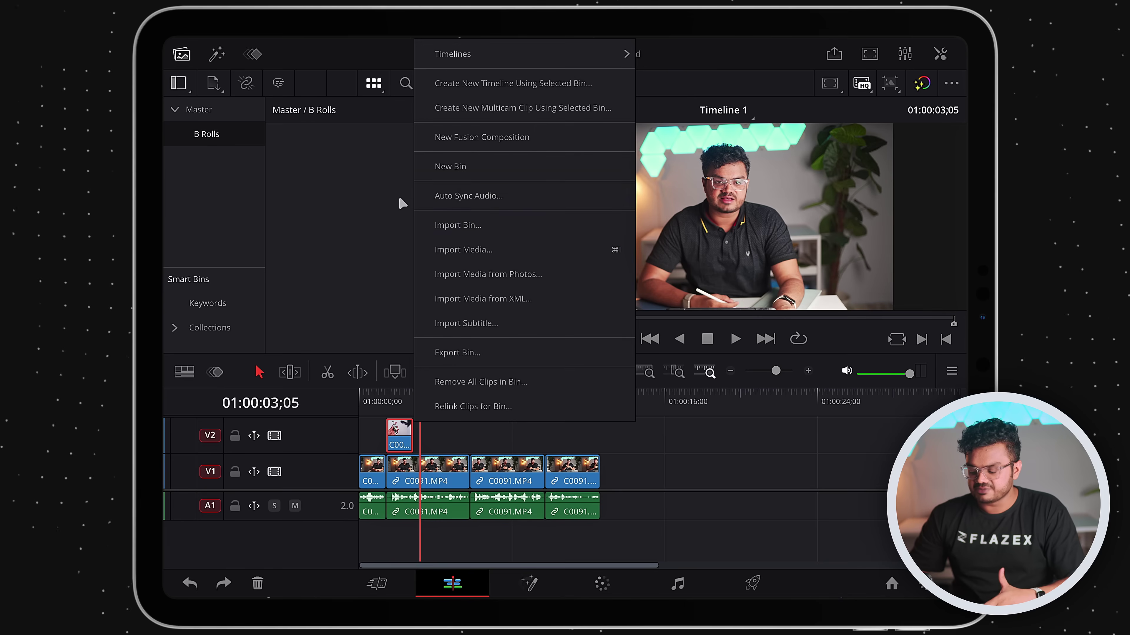
Import C0029 and C0044 from the b rolls 1 folder, then load and scrub C0029
left_click(489, 251)
left_click(417, 208)
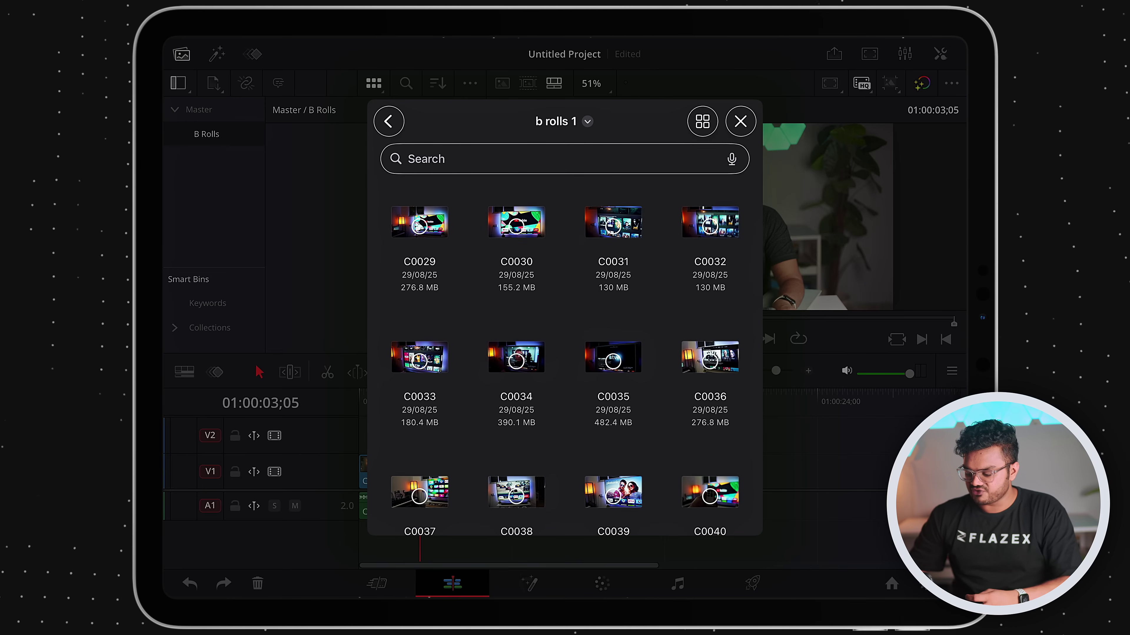
scroll(565, 356, "down", 5)
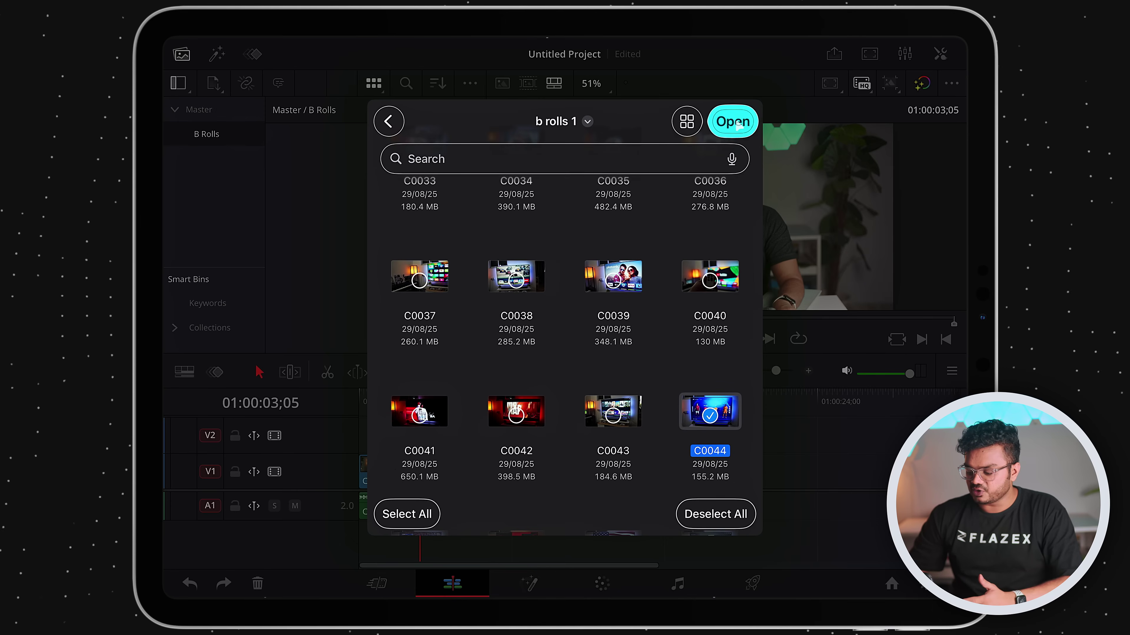
left_click(734, 123)
left_click(308, 147)
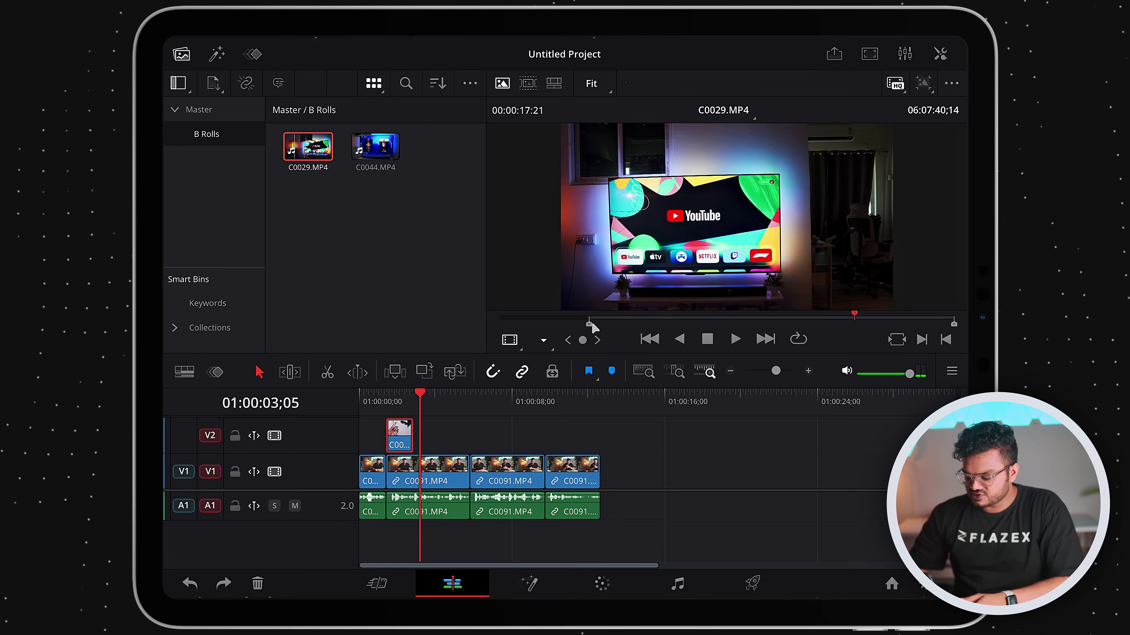
left_click_drag(587, 327, 548, 325)
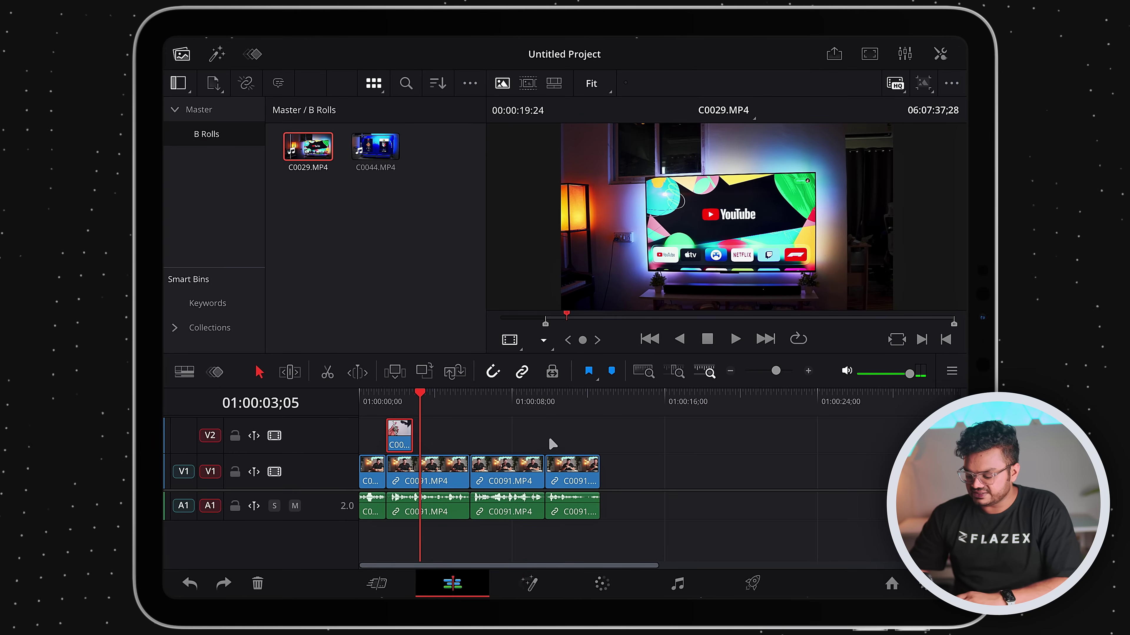
Mark sections of C0029 and C0044 and place them on V2 after the C0090 watch clip
key("i")
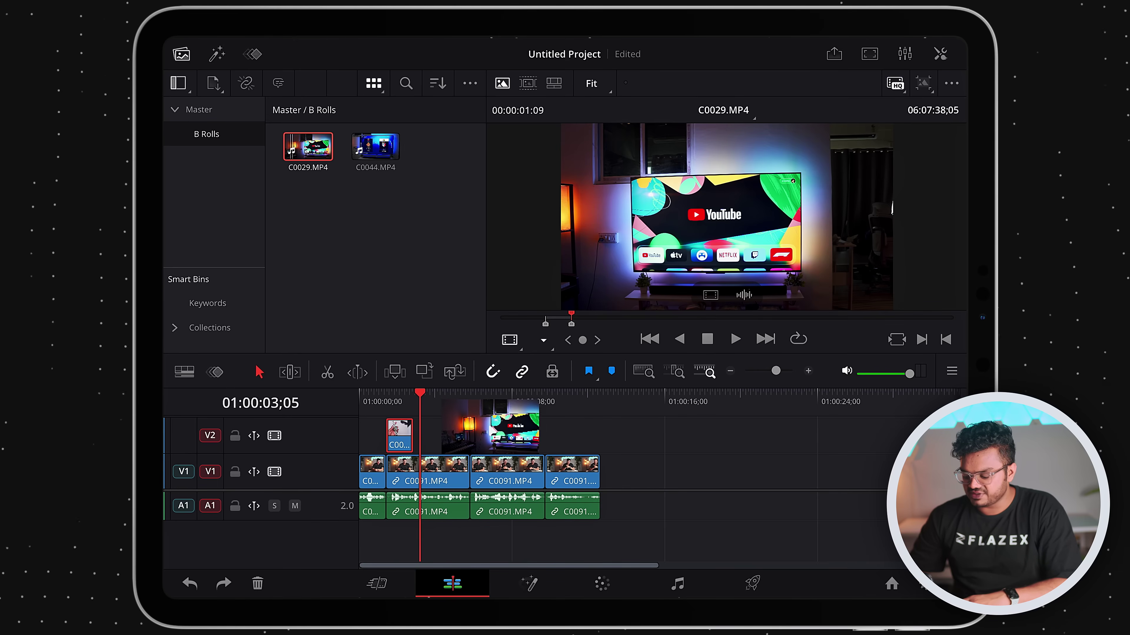
left_click_drag(454, 435, 428, 441)
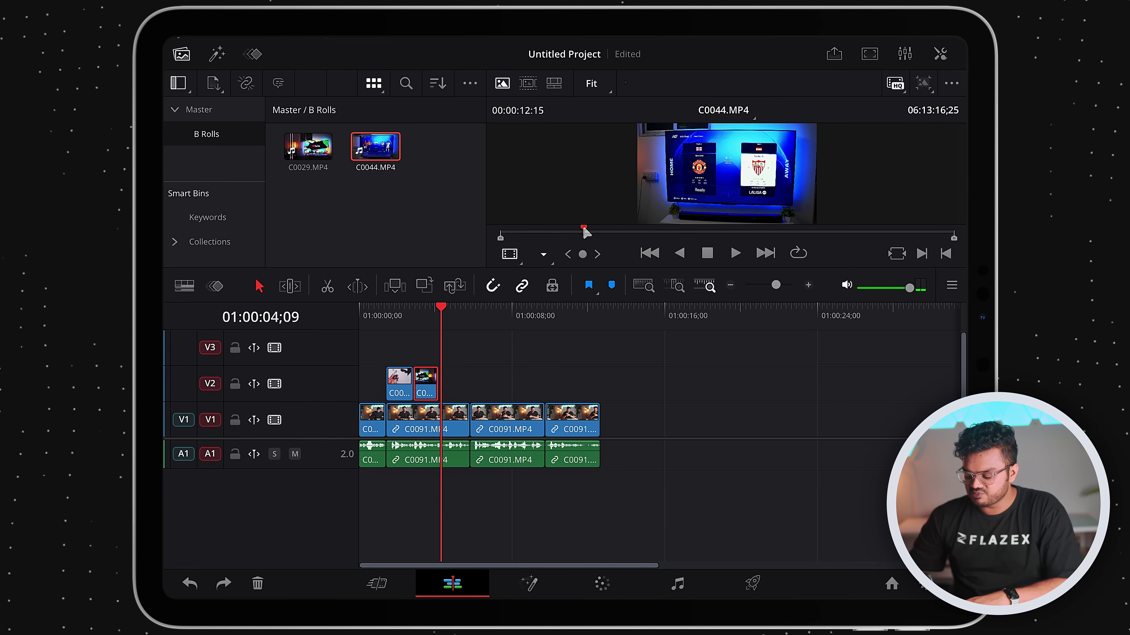
key("space")
key("o")
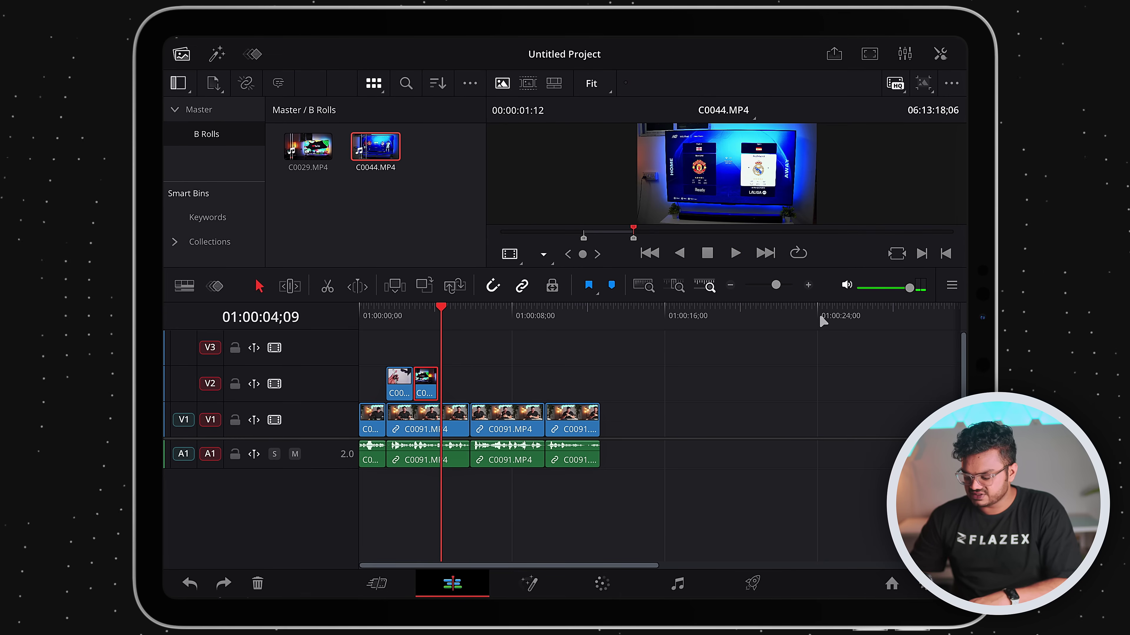
key("F12")
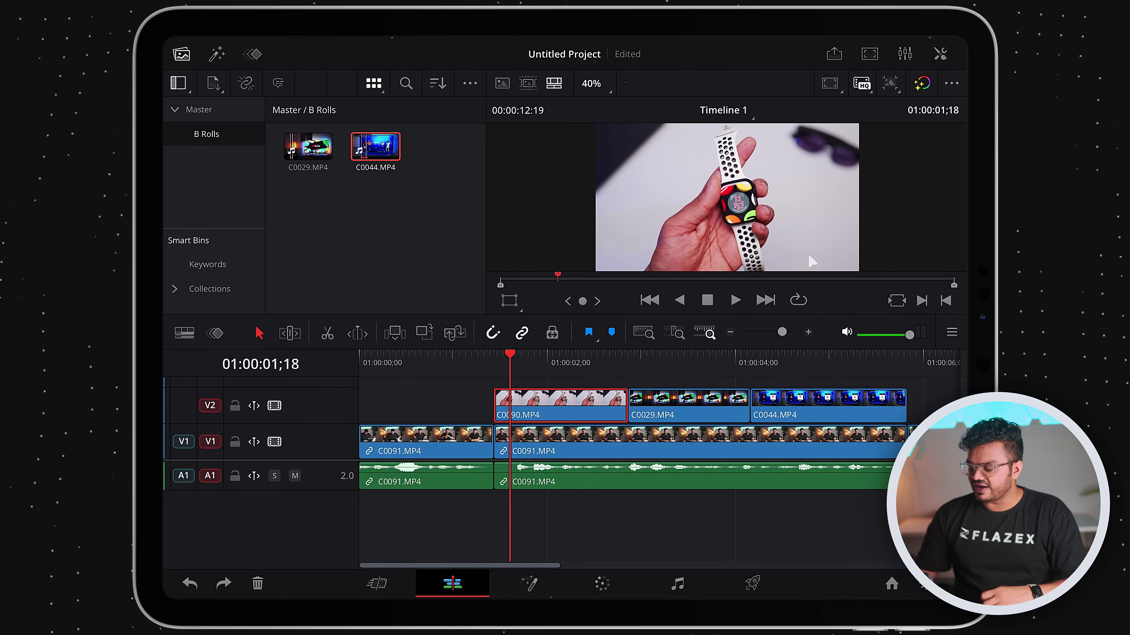
Move the playhead to about 01:00:02;06 and dismiss the ruler's marker options
left_click_drag(556, 363, 566, 362)
right_click(566, 363)
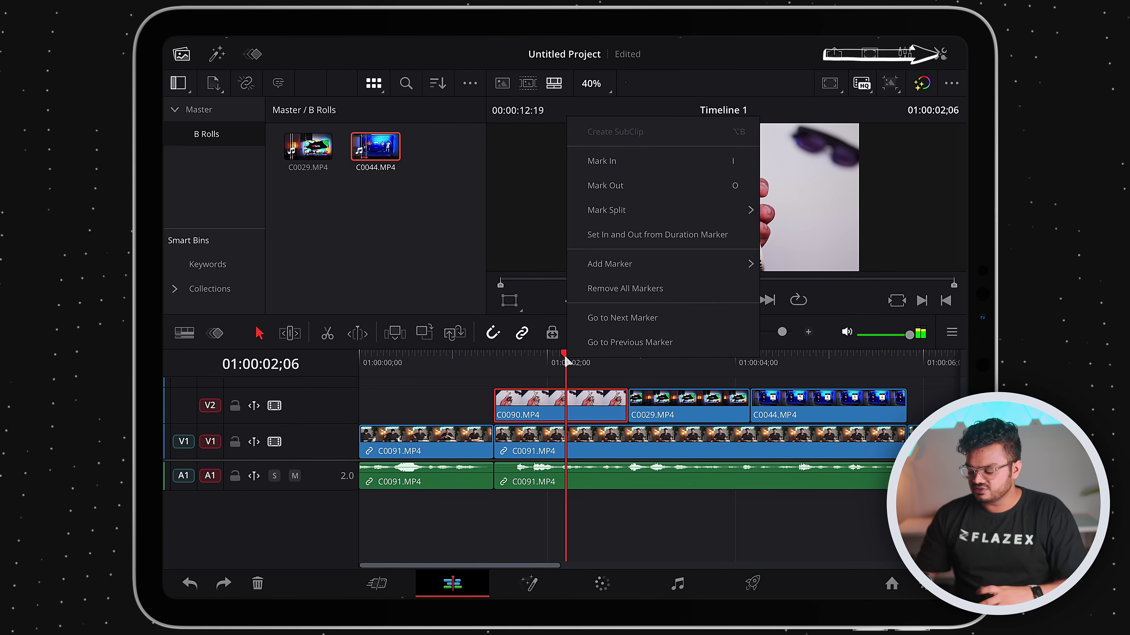
left_click(542, 364)
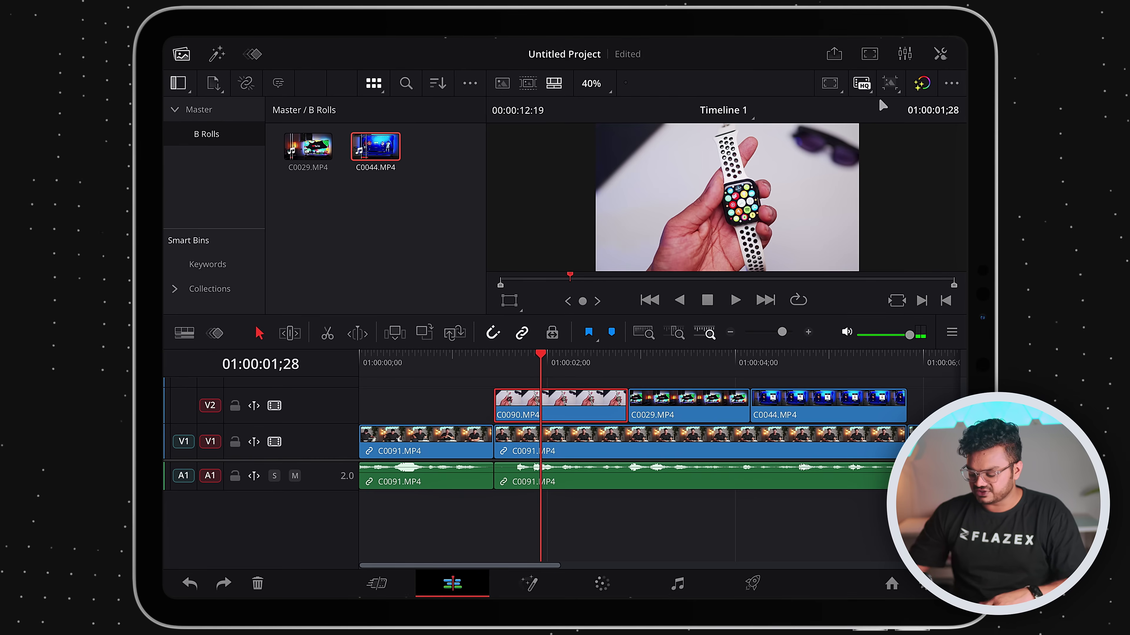
Set C0090's transform to zoom 1.280, position X 36 / Y -9 and rotation 14.300
left_click(939, 55)
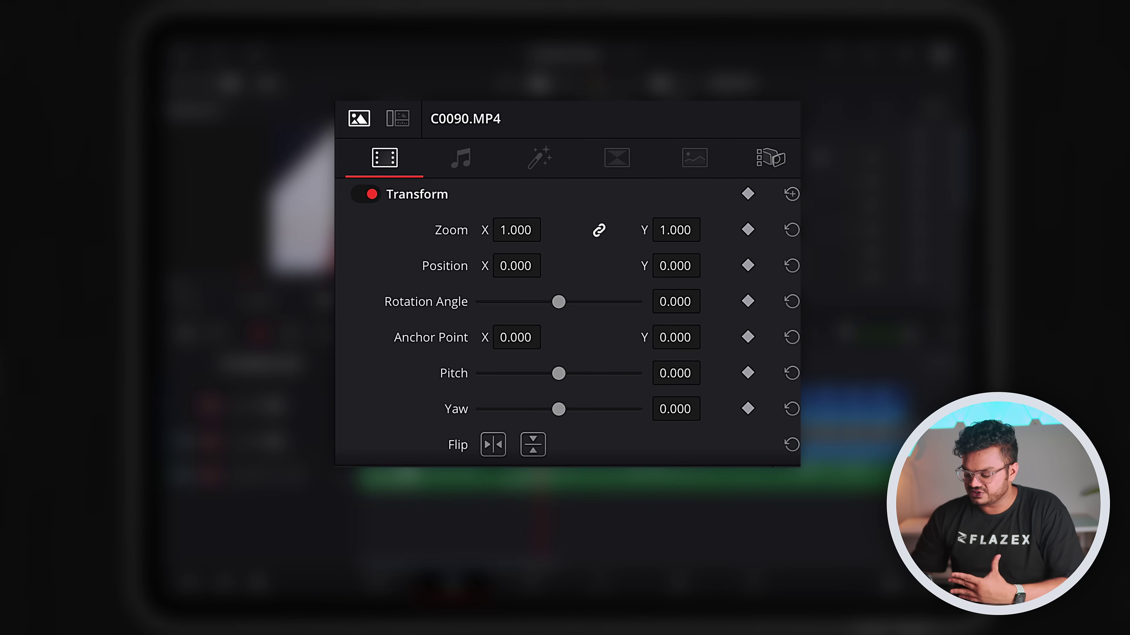
mouse_move(789, 156)
left_mouse_down()
mouse_move(756, 157)
mouse_move(830, 157)
mouse_move(785, 163)
left_mouse_up()
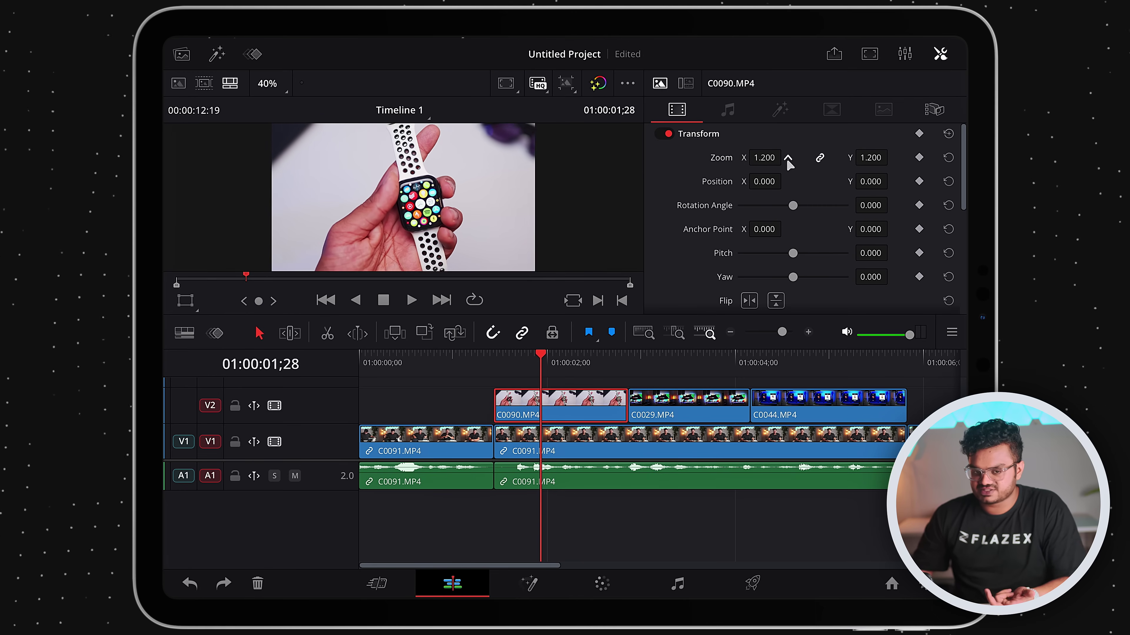
left_click_drag(768, 189, 859, 192)
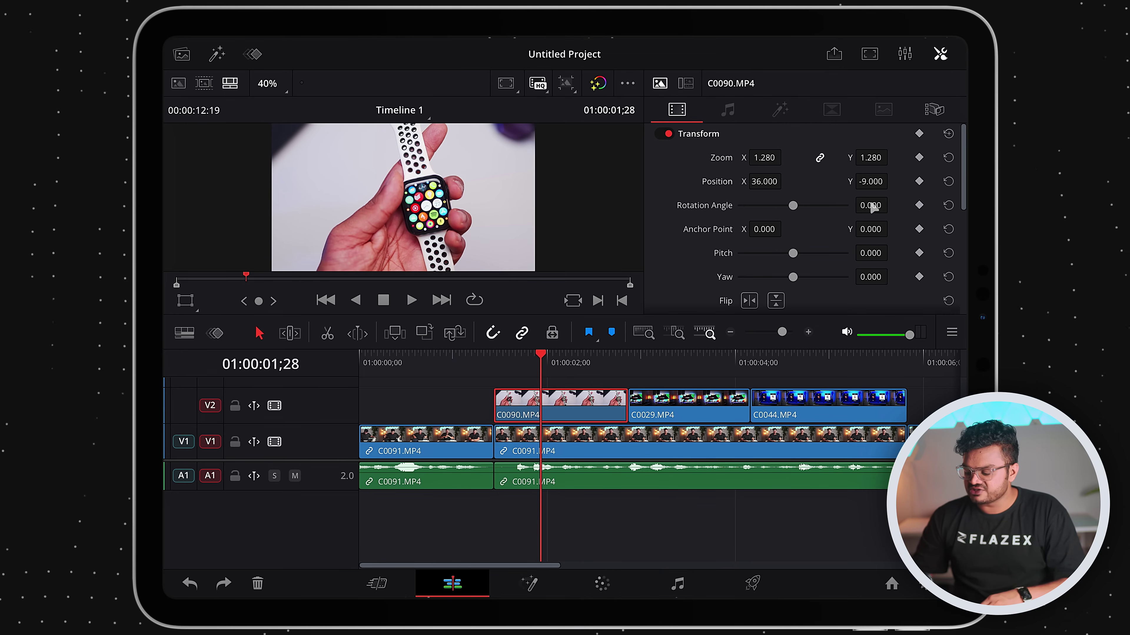
left_click_drag(737, 212, 789, 219)
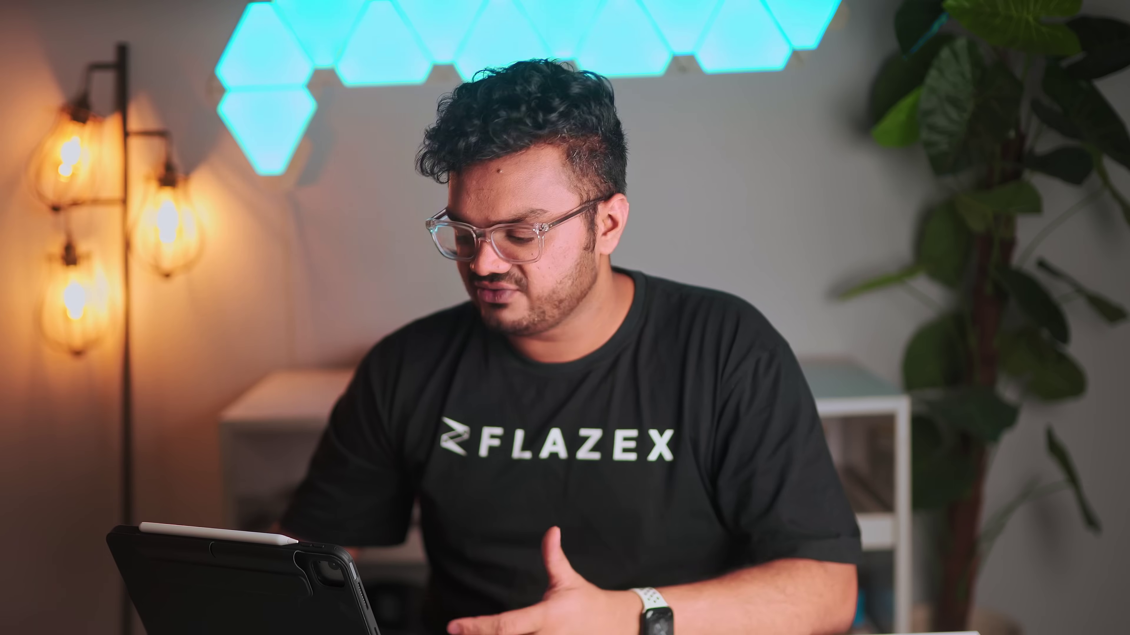
Turn on Dynamic Zoom with Linear ease for C0090 and play the timeline to preview it
scroll(952, 246, "down", 5)
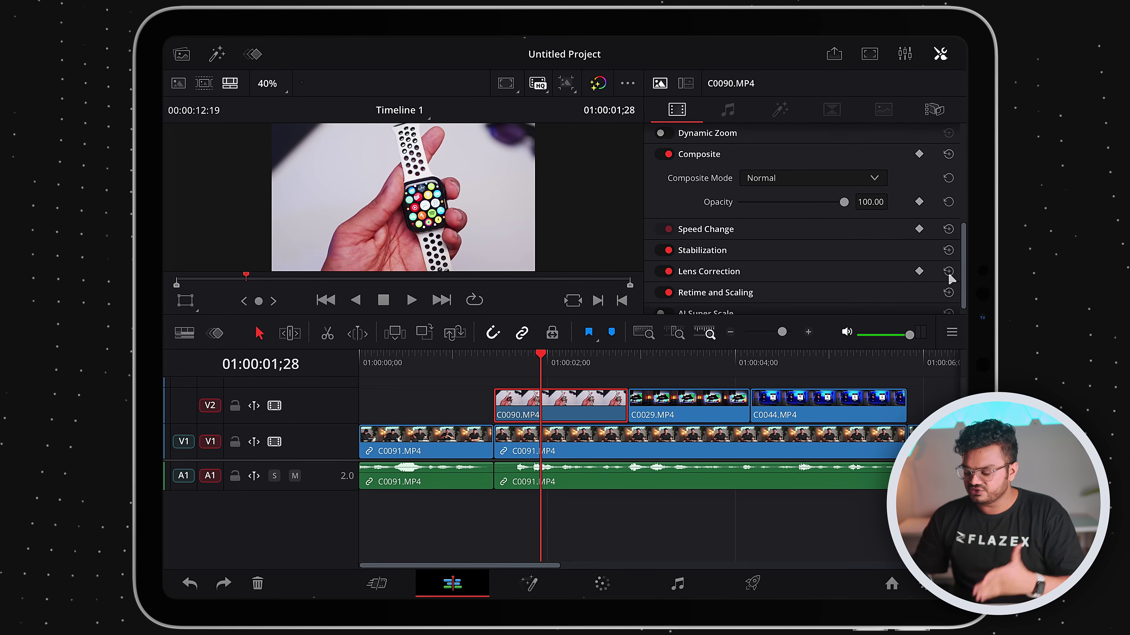
scroll(948, 289, "down", 1)
scroll(942, 302, "up", 3)
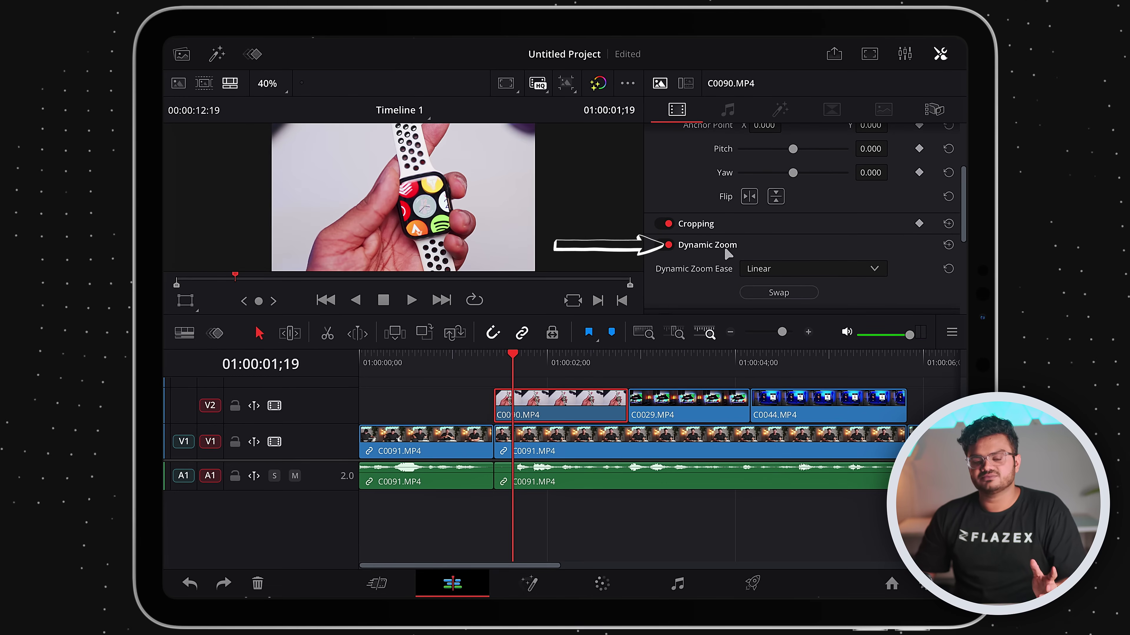
key("space")
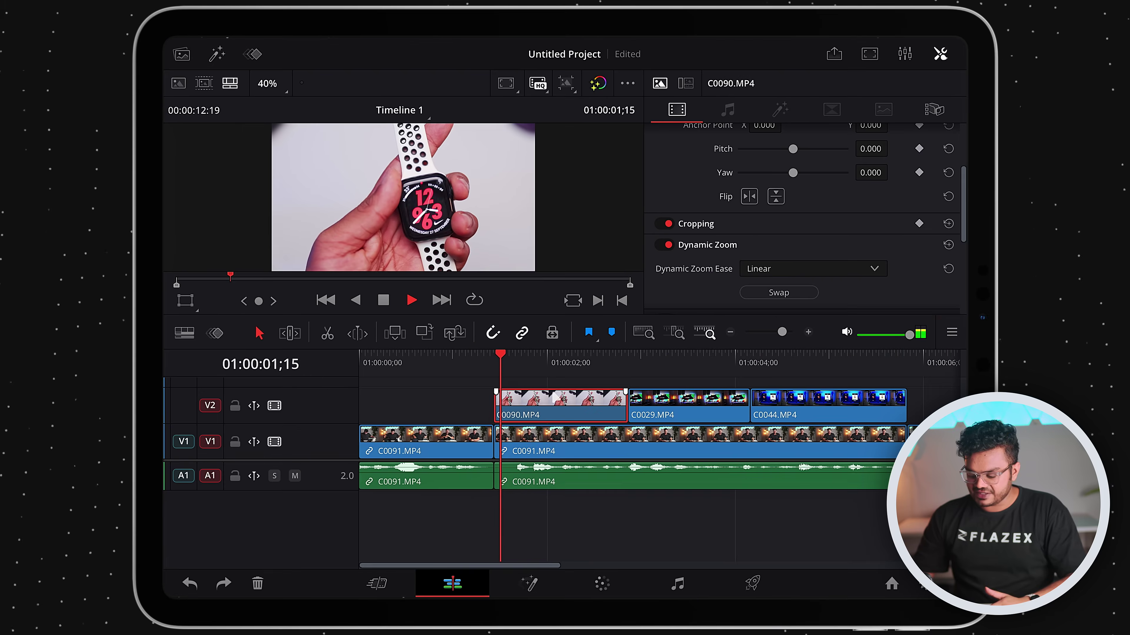
key("space")
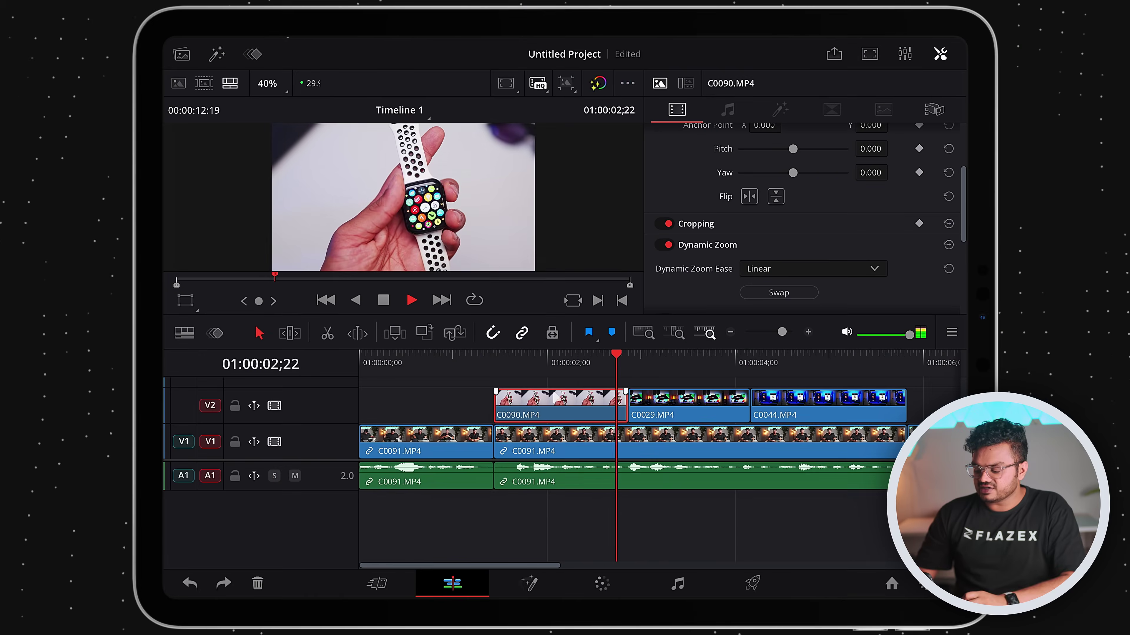
Replay the C0090 watch clip from its start to check the push-in
key("space")
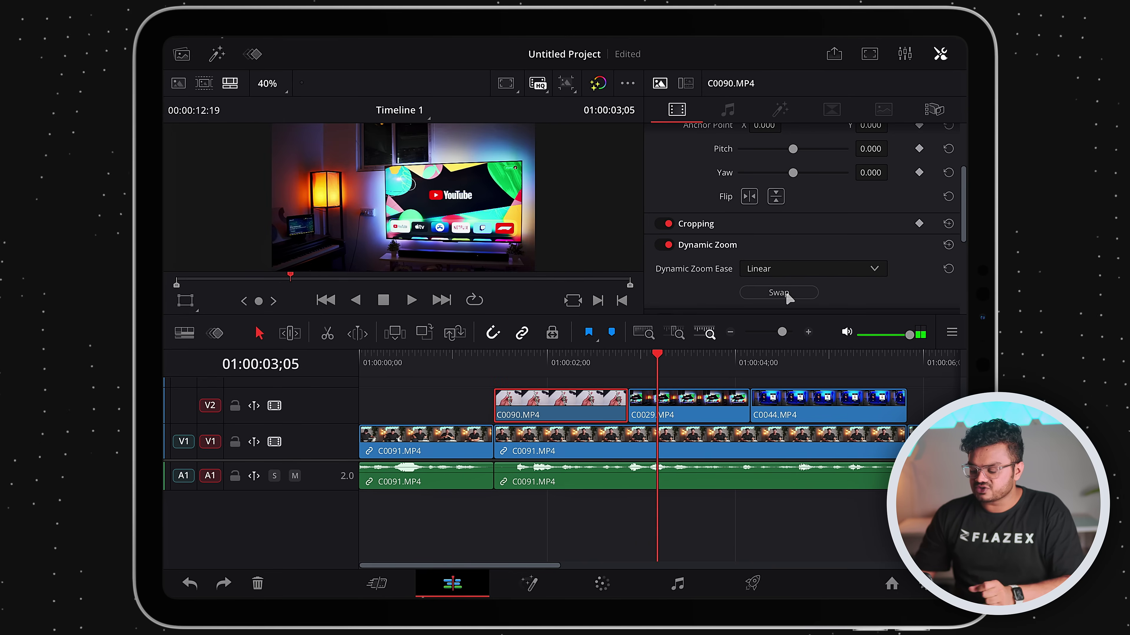
left_click(502, 364)
key("space")
left_click(495, 364)
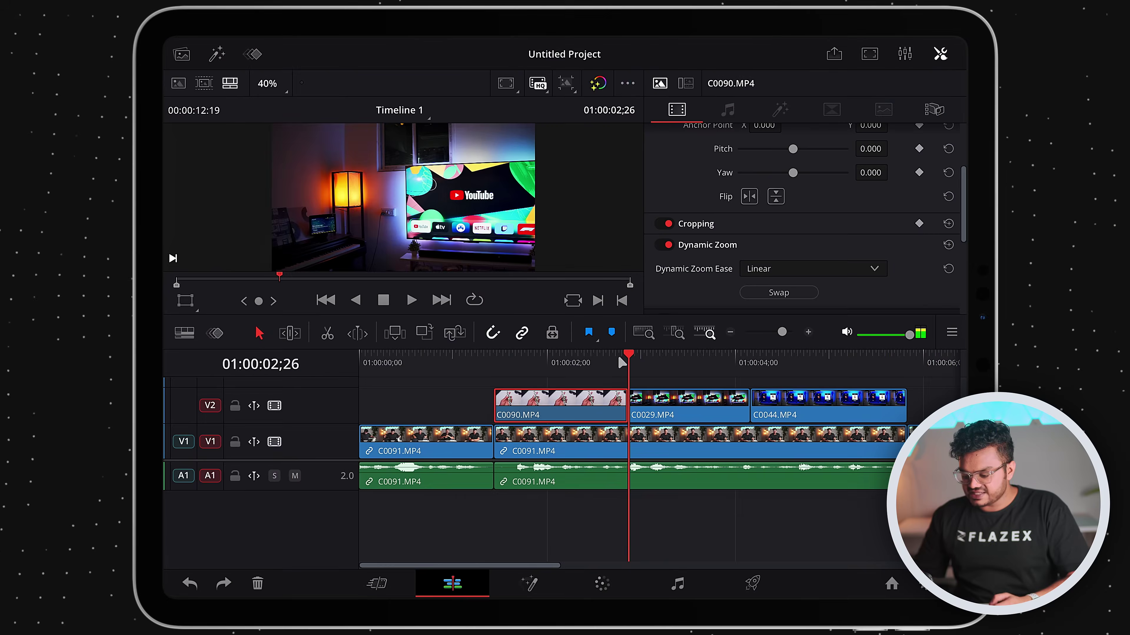
right_click(629, 364)
left_click(752, 376)
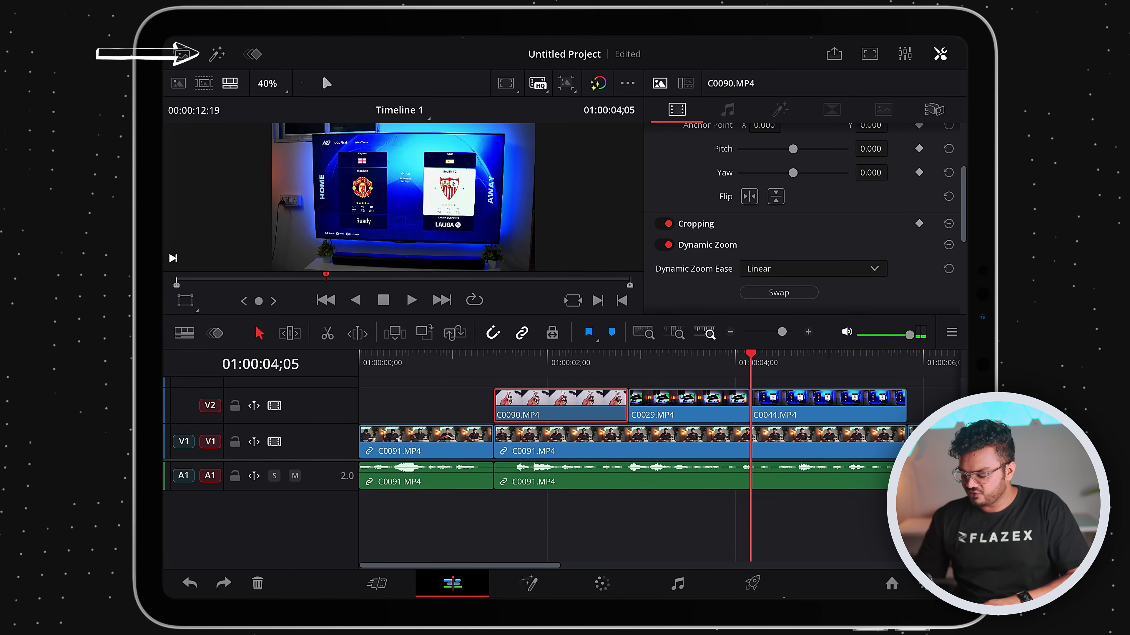
Drag the Barn Door video transition onto the C0029/C0044 cut on V2
left_click(218, 54)
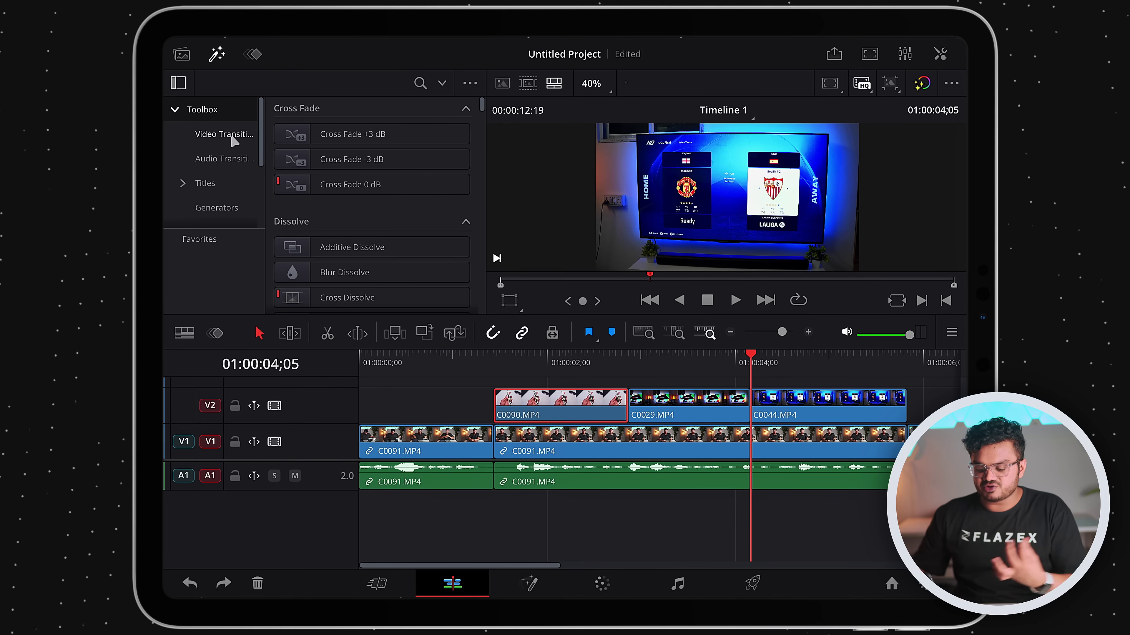
left_click(232, 138)
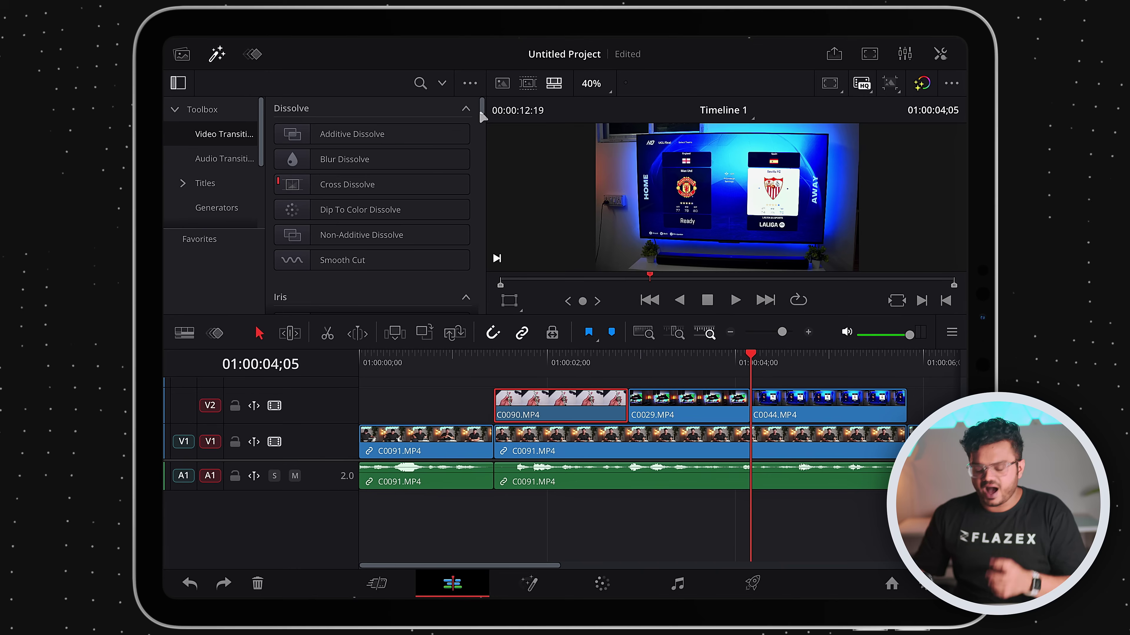
mouse_move(482, 116)
left_mouse_down()
mouse_move(476, 189)
mouse_move(481, 134)
left_mouse_up()
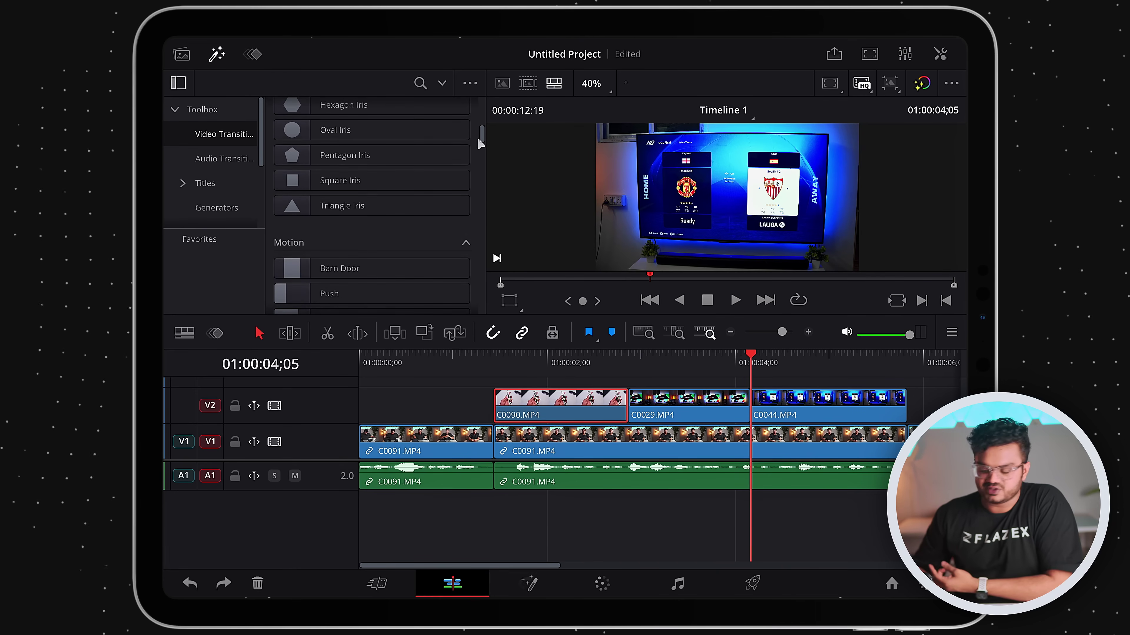
left_click_drag(324, 273, 390, 273)
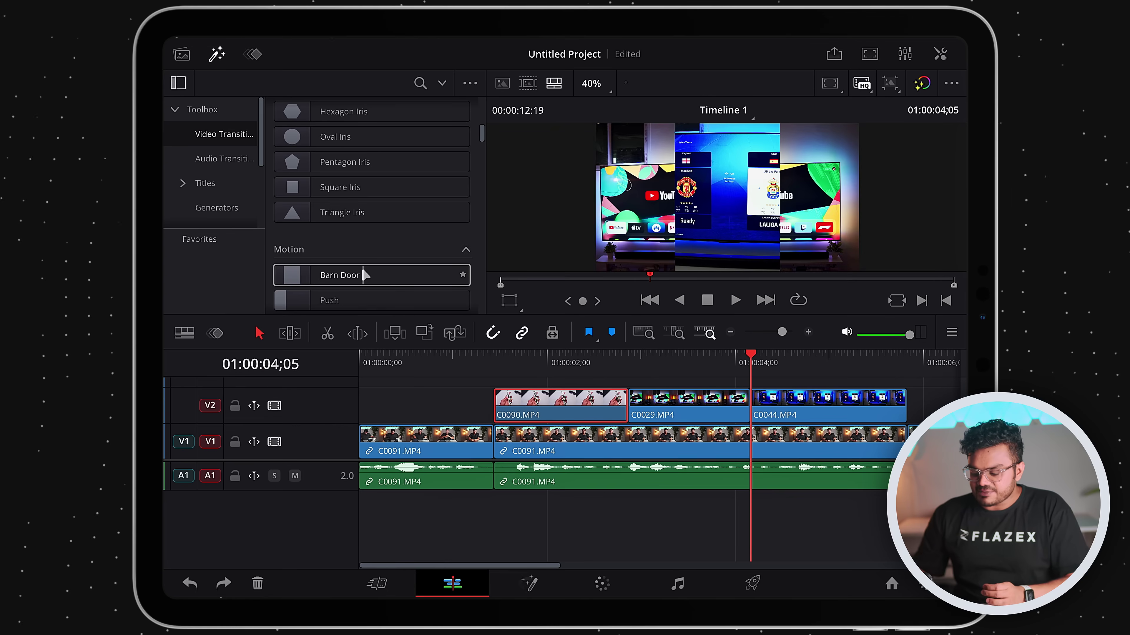
left_click_drag(366, 274, 412, 272)
left_click_drag(701, 381, 738, 407)
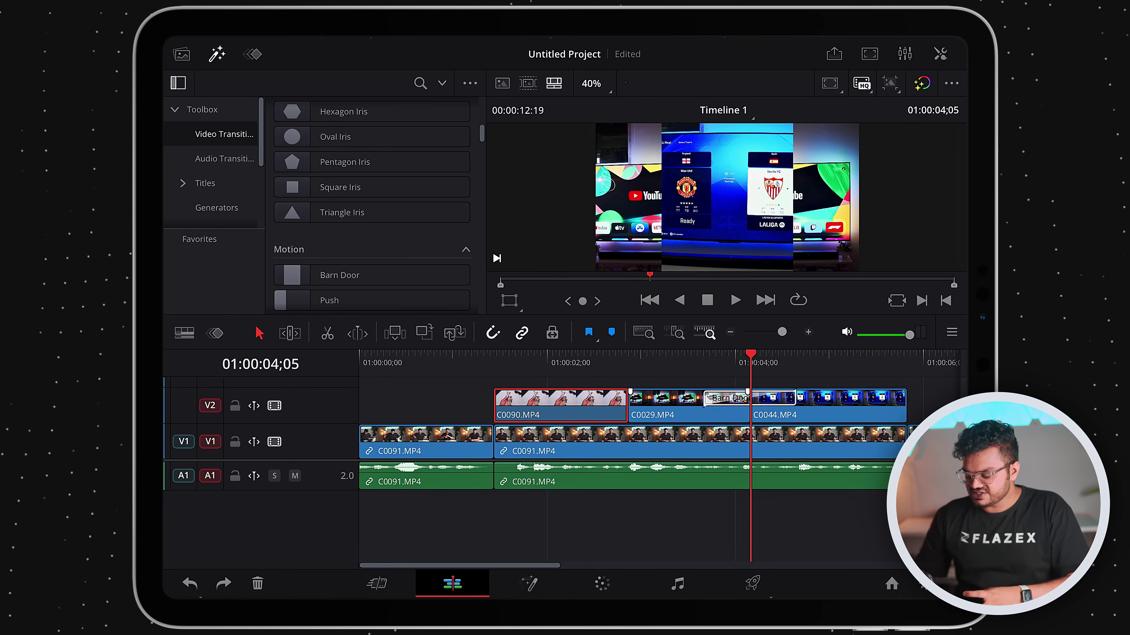
left_click_drag(748, 400, 751, 399)
Play the Barn Door transition, lengthen it slightly, and play it again
left_click_drag(781, 331, 788, 332)
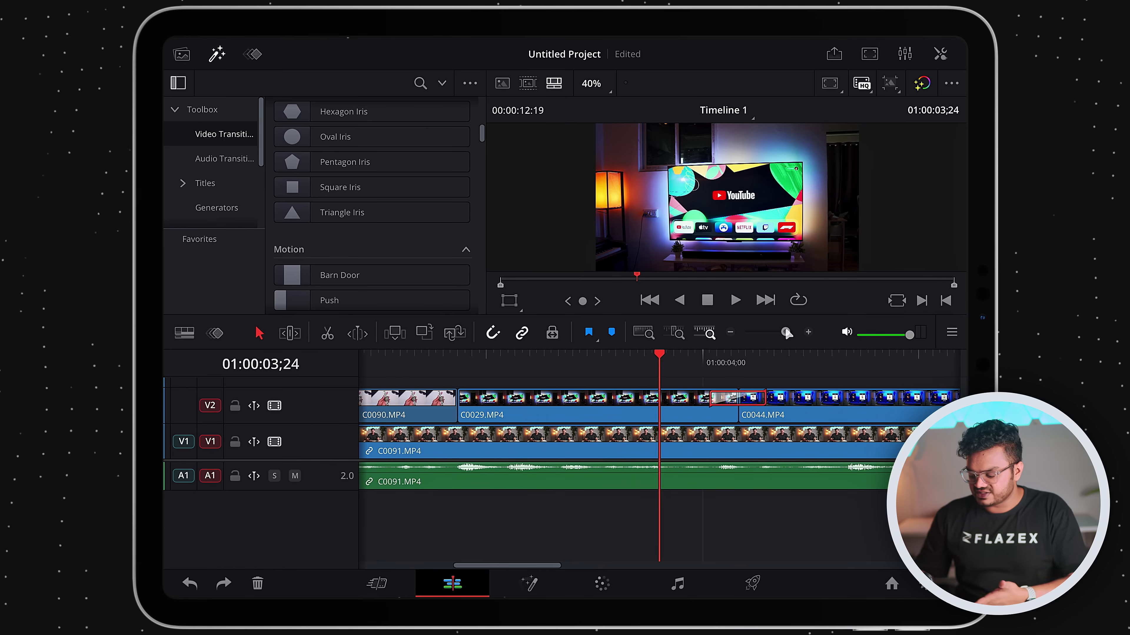
scroll(658, 445, "right", 5)
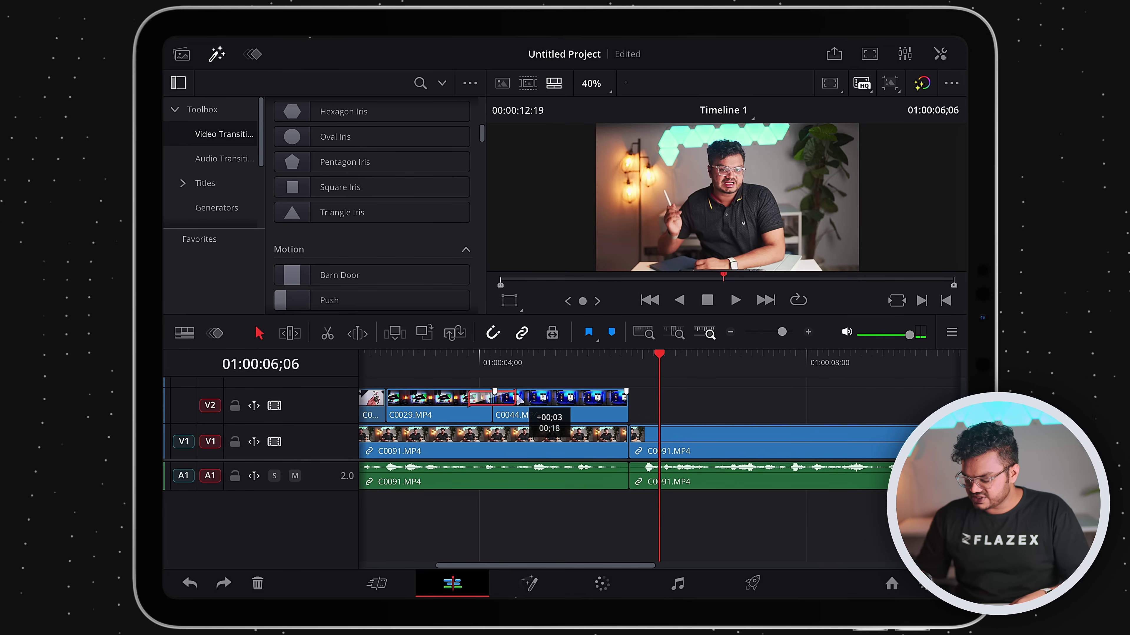
left_click(408, 368)
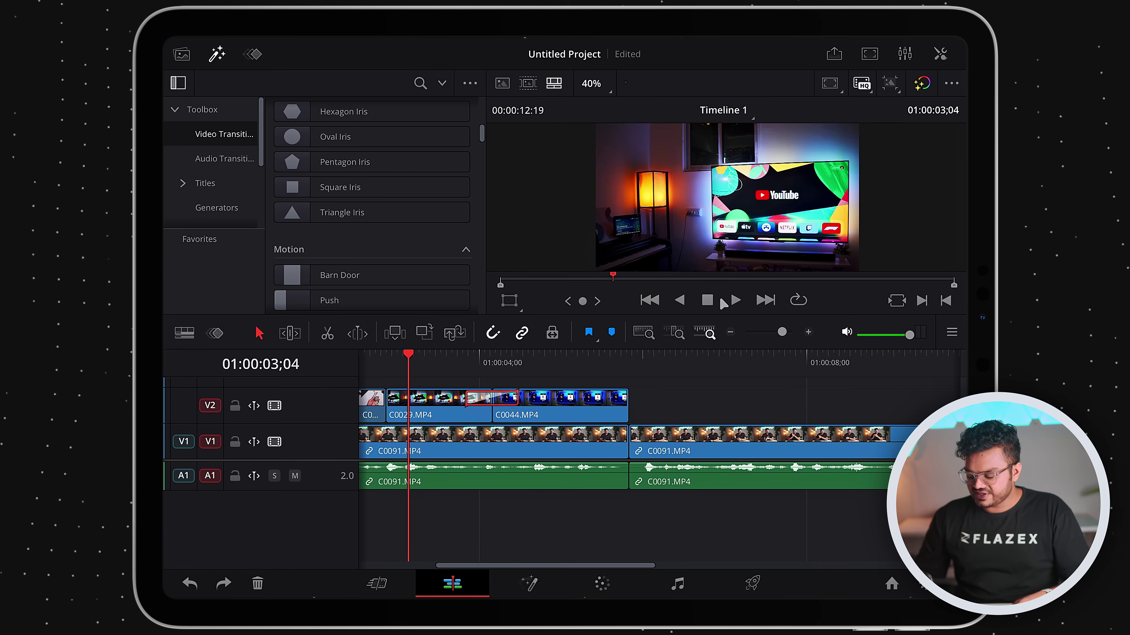
key("space")
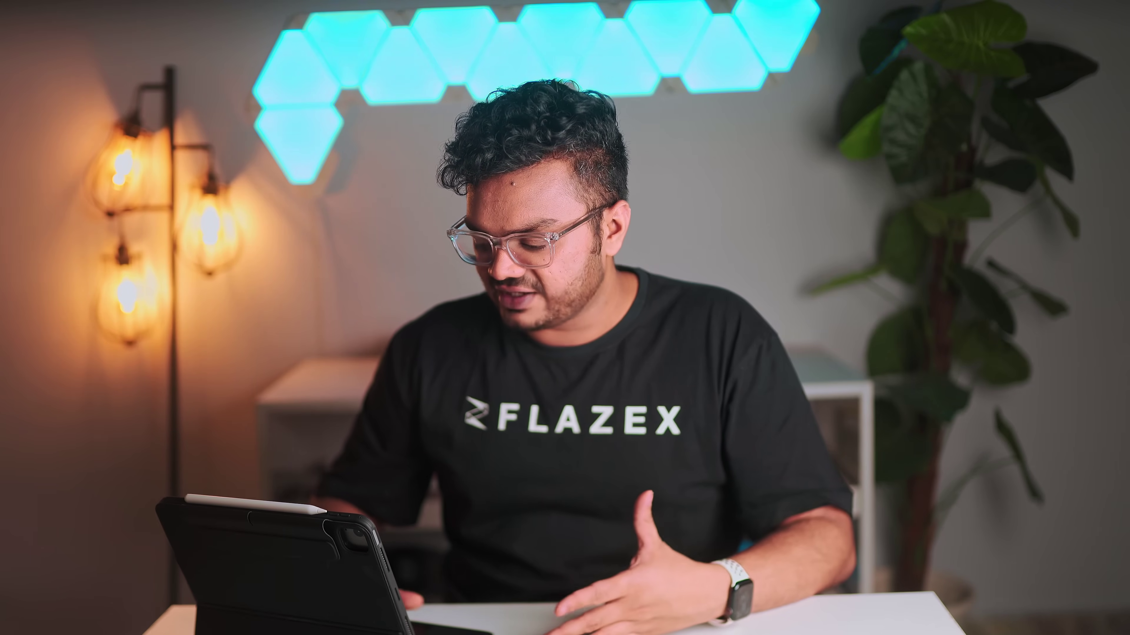
scroll(480, 153, "down", 15)
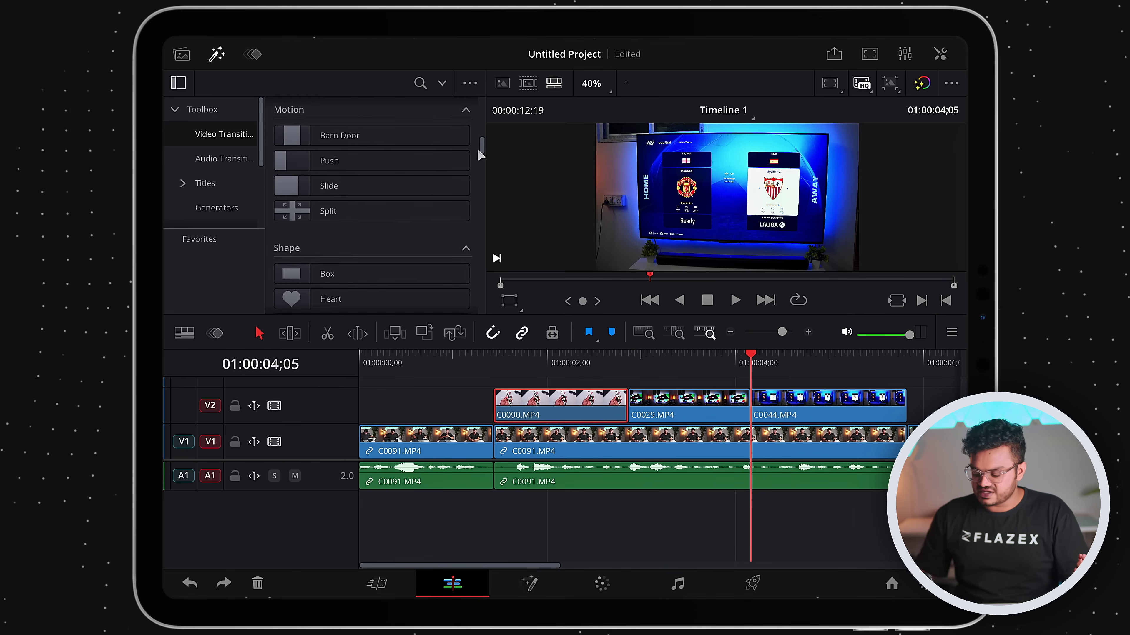
left_click_drag(480, 153, 479, 182)
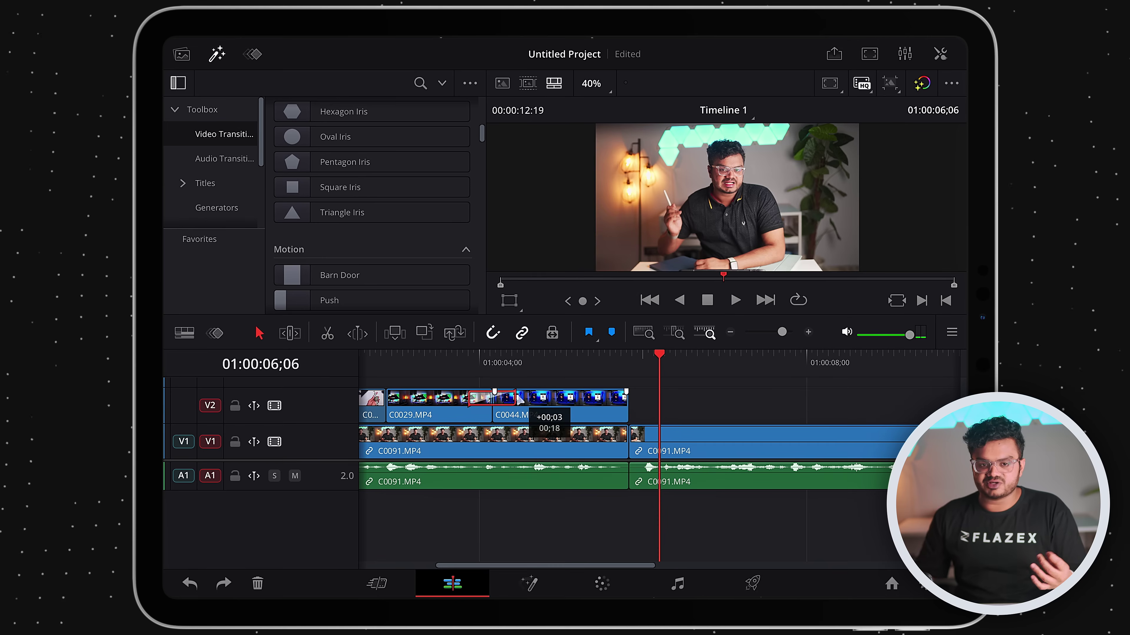
left_click_drag(519, 400, 523, 399)
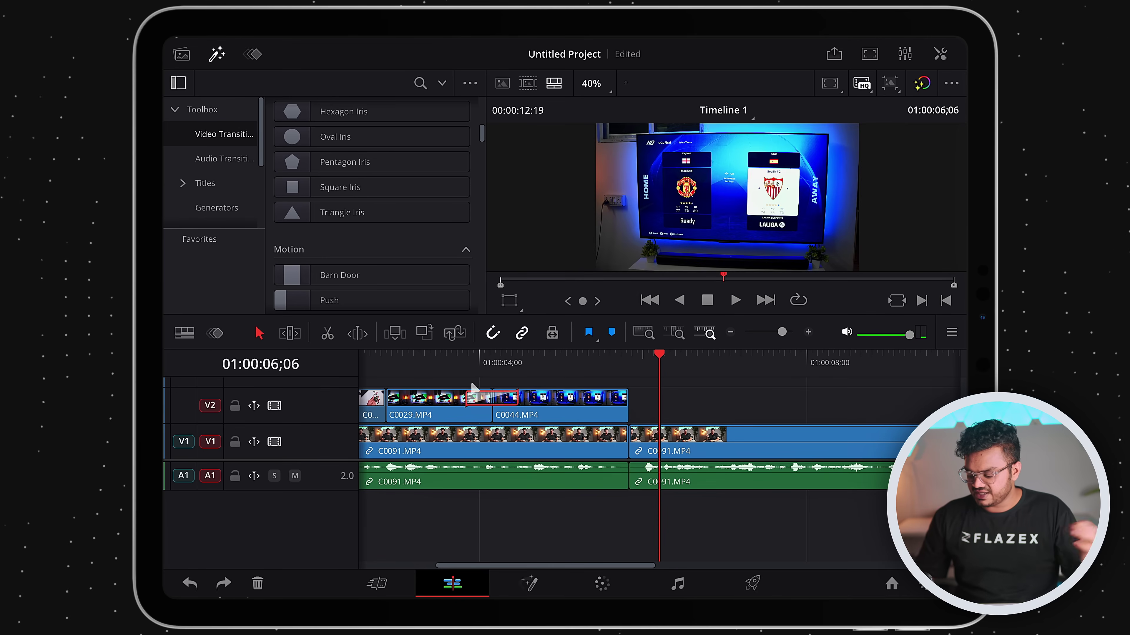
left_click(735, 300)
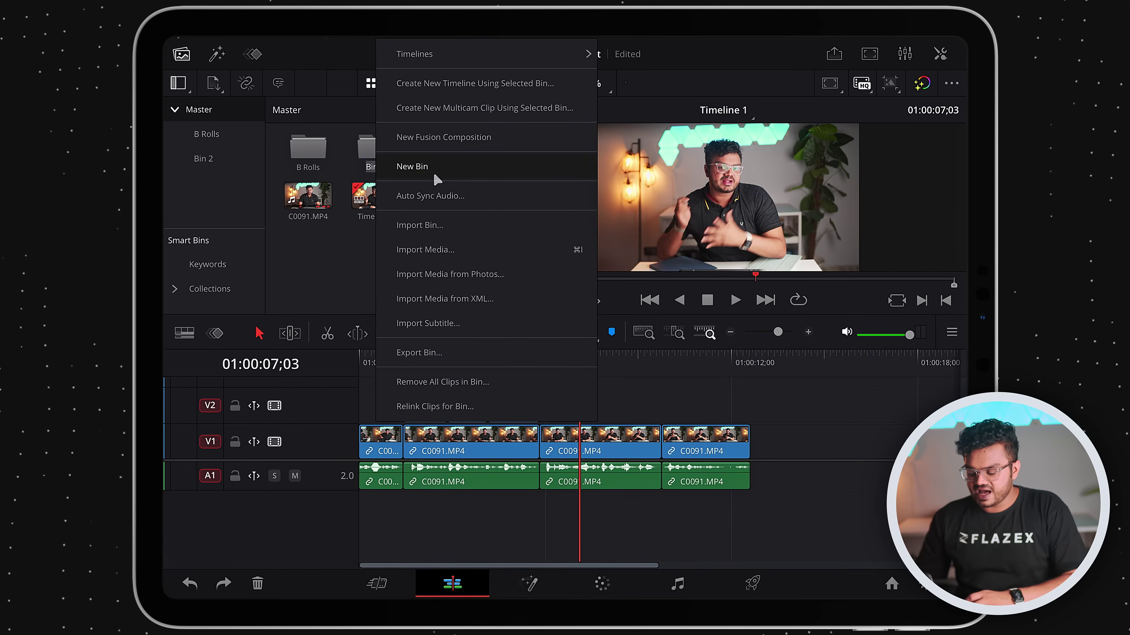
Name the new bin Music and import ES_Carvings - Dusty Decks.wav into it
left_click(434, 175)
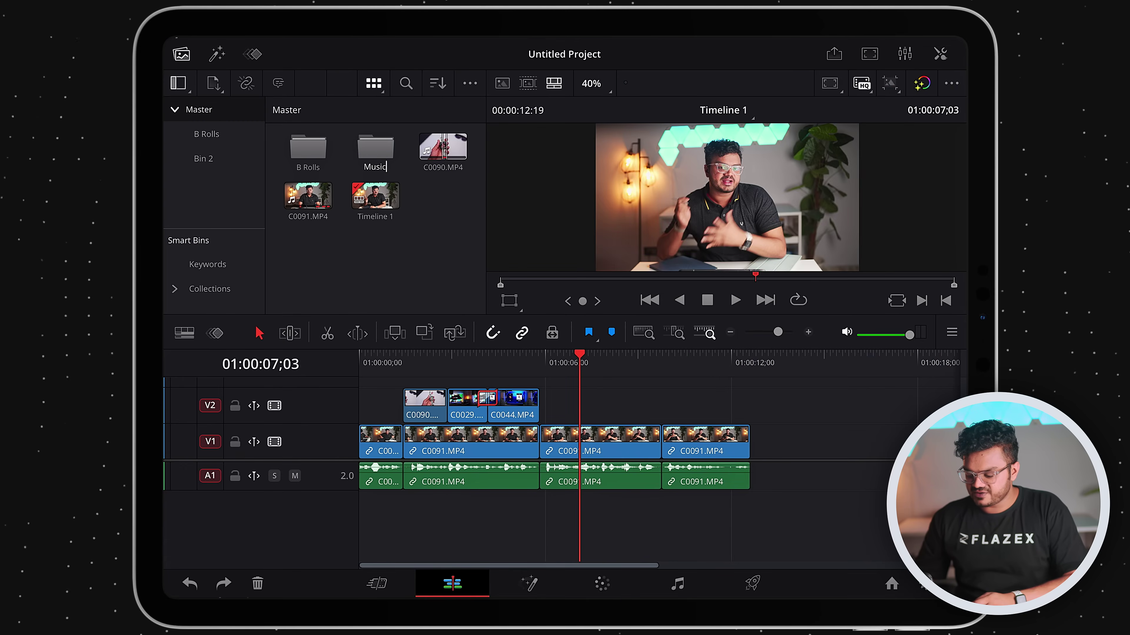
left_click(212, 162)
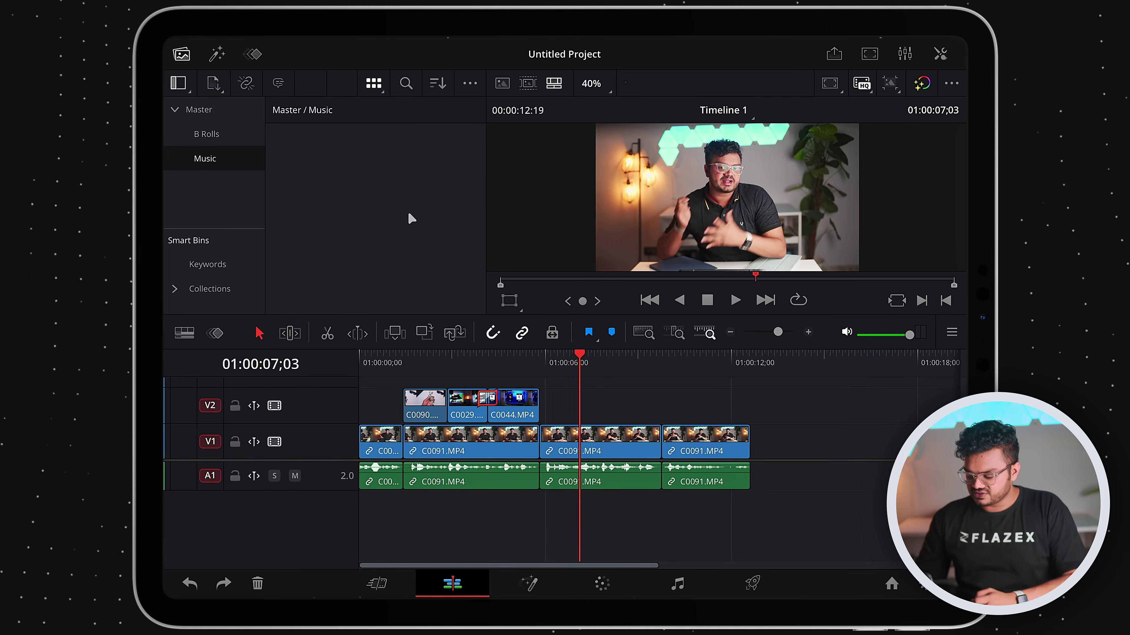
right_click(412, 218)
left_click(472, 249)
left_click(420, 223)
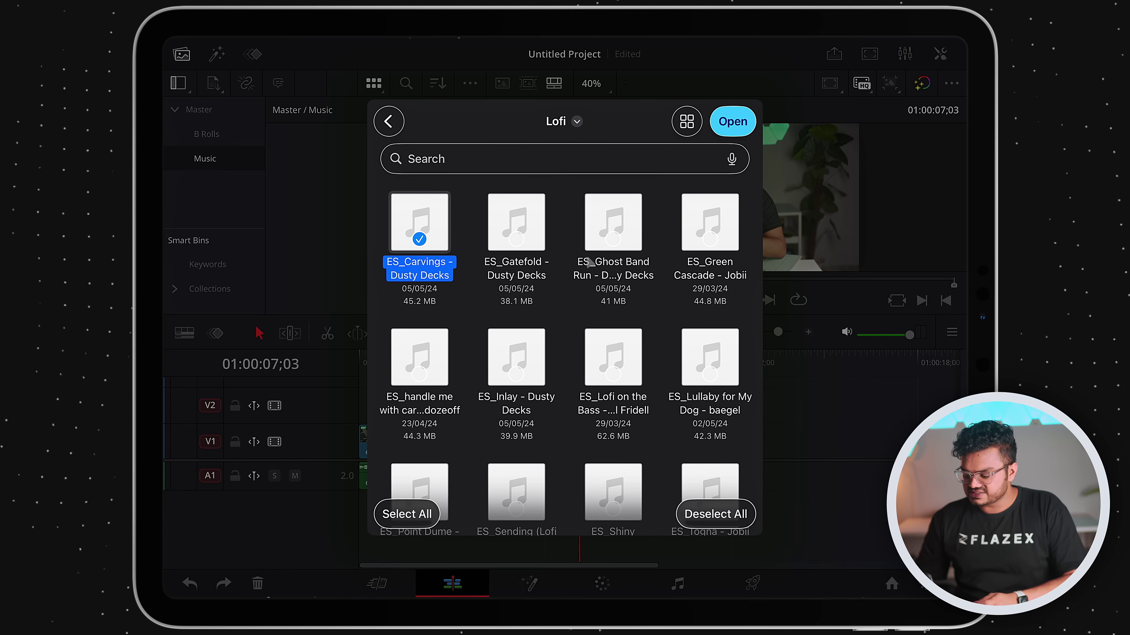
left_click(751, 126)
Preview the Dusty Decks track, mark an out point, and switch the viewer to the timeline
left_click(307, 147)
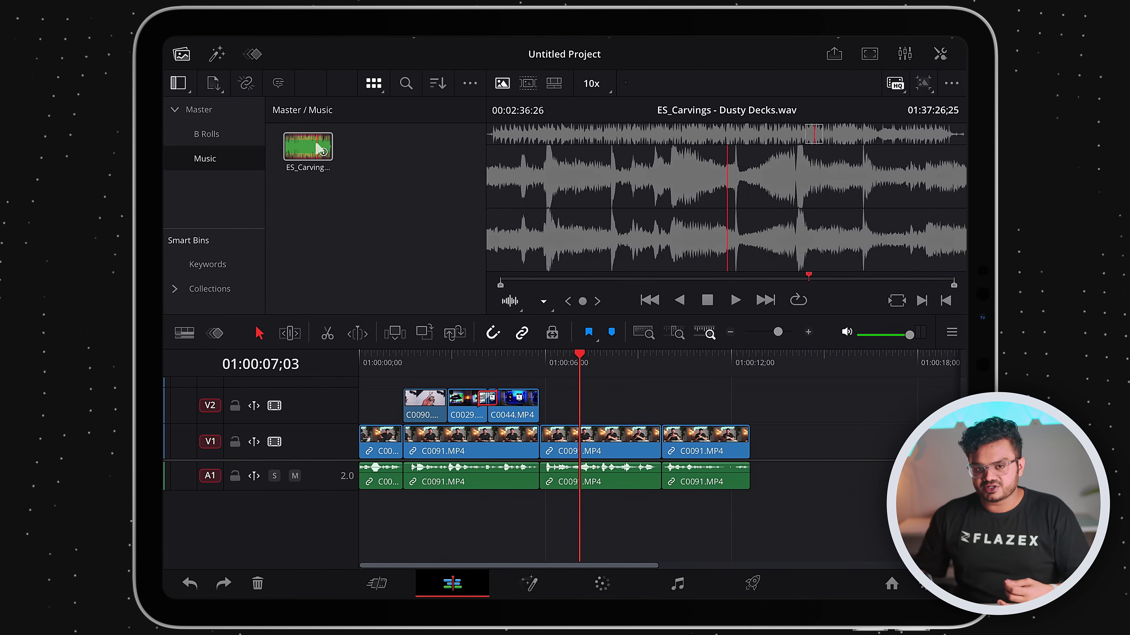
left_click(498, 133)
key("space")
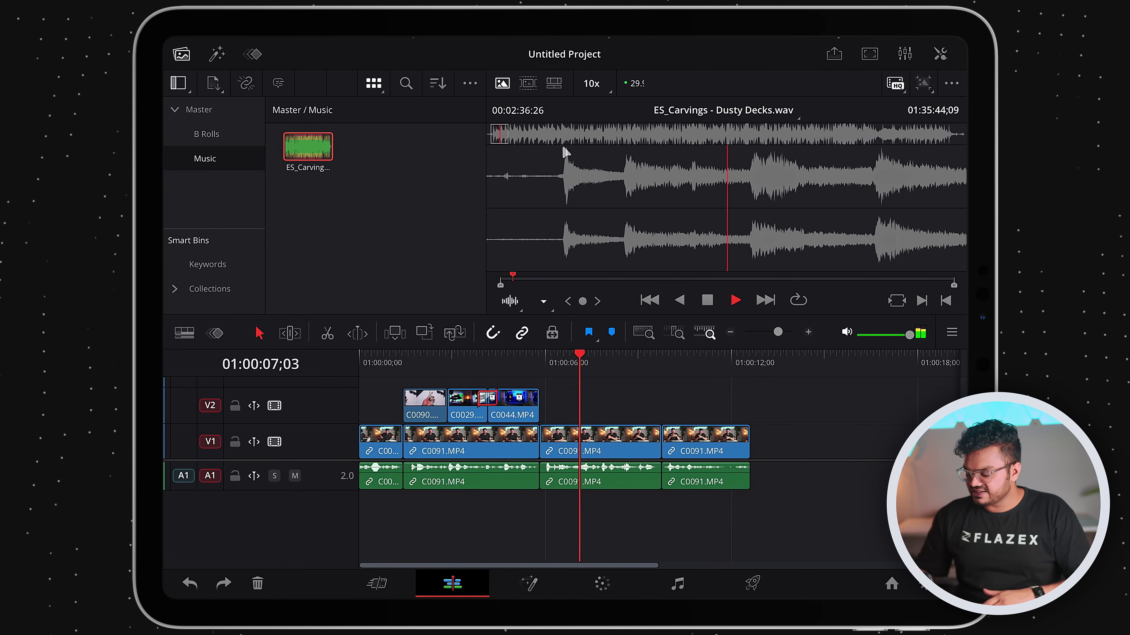
left_click(556, 133)
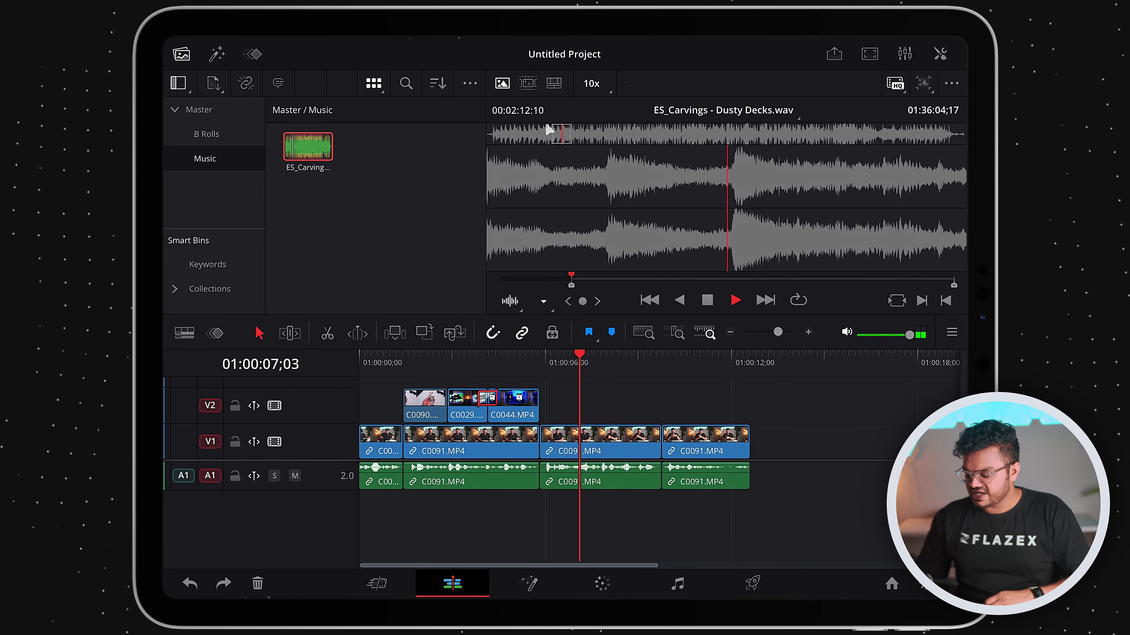
key("space")
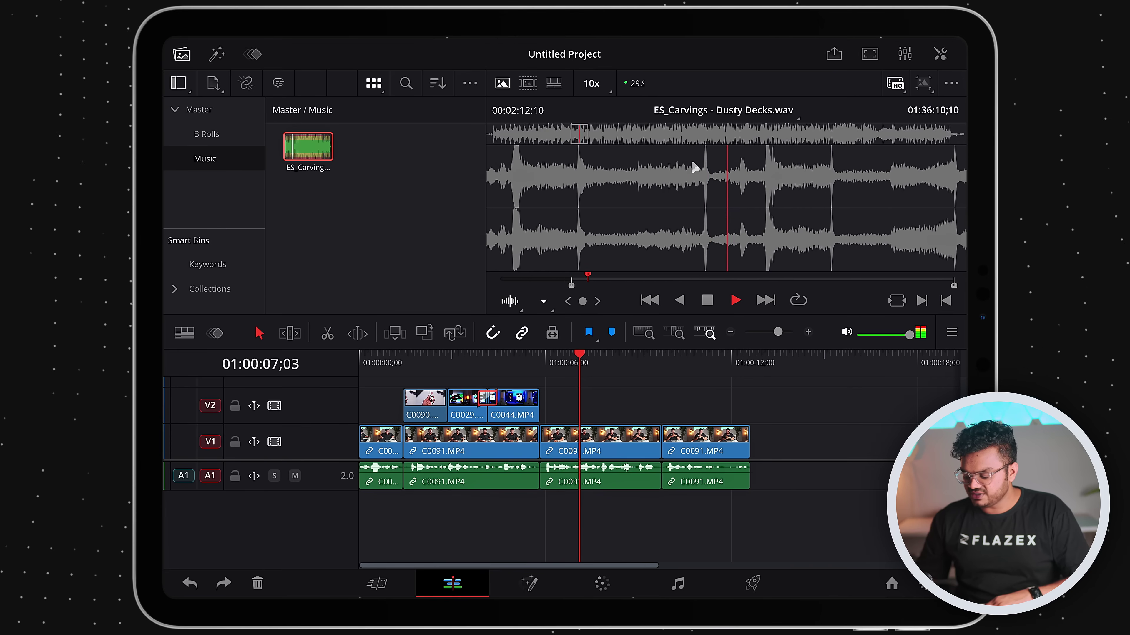
key("o")
key("space")
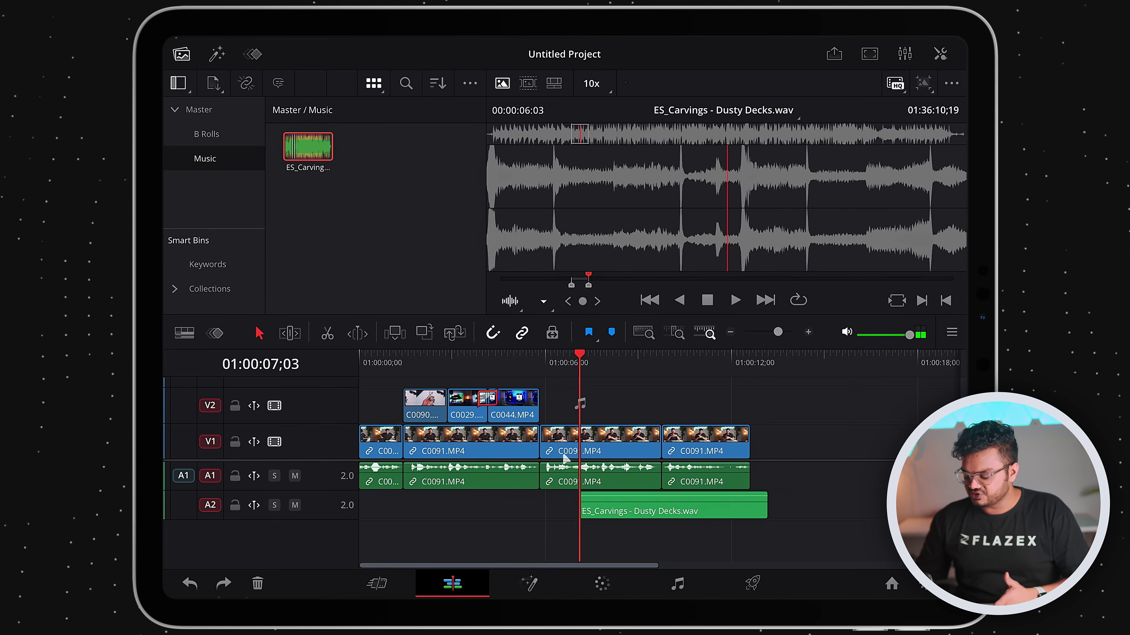
left_click(537, 501)
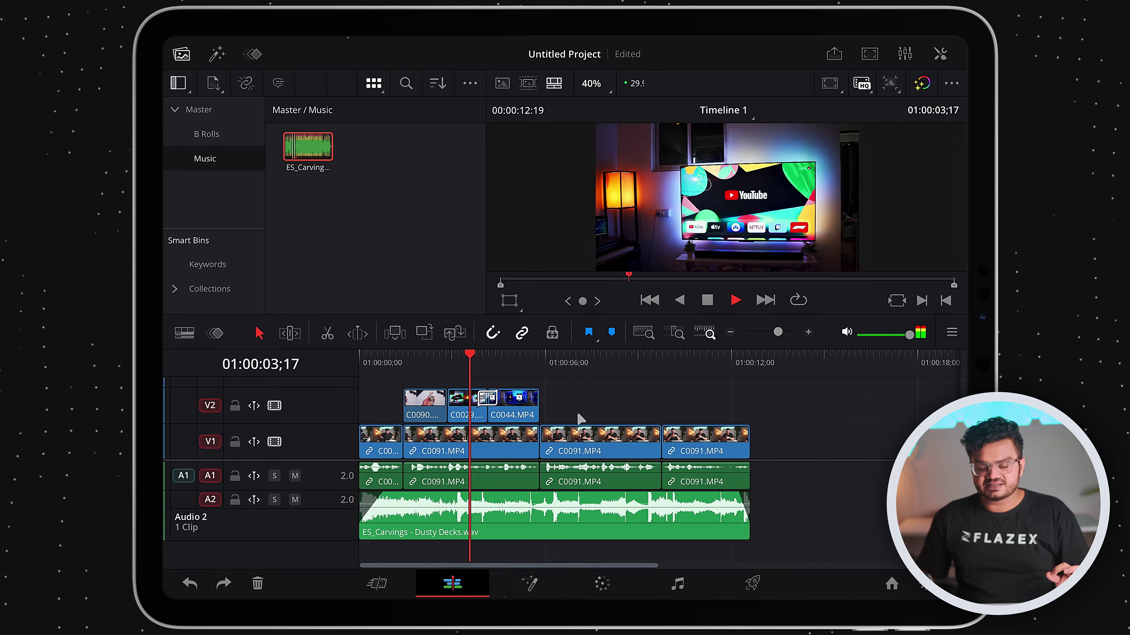
Drag the A2 music clip's volume line to about -13 dB, checking levels in the Mixer
mouse_move(594, 510)
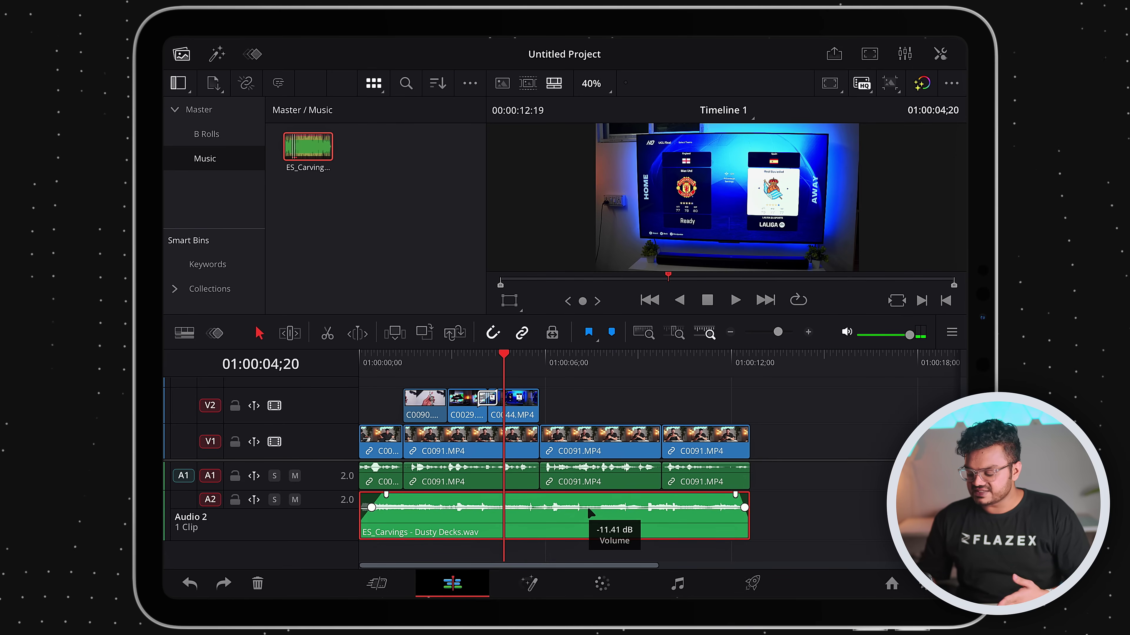
left_click_drag(591, 504, 584, 499)
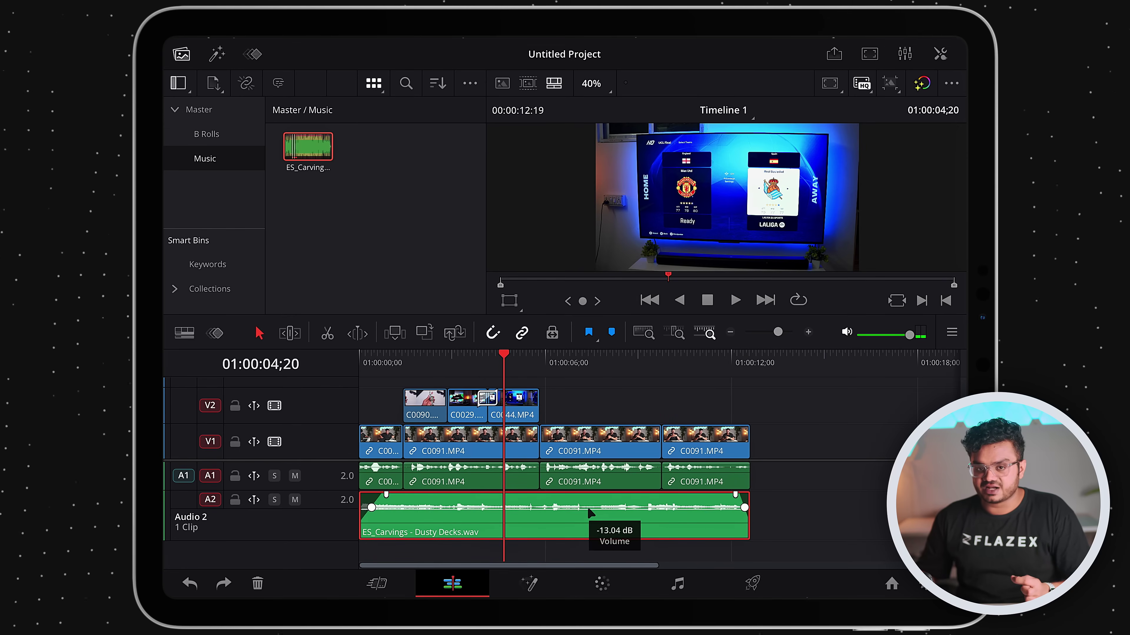
left_click_drag(587, 508, 587, 504)
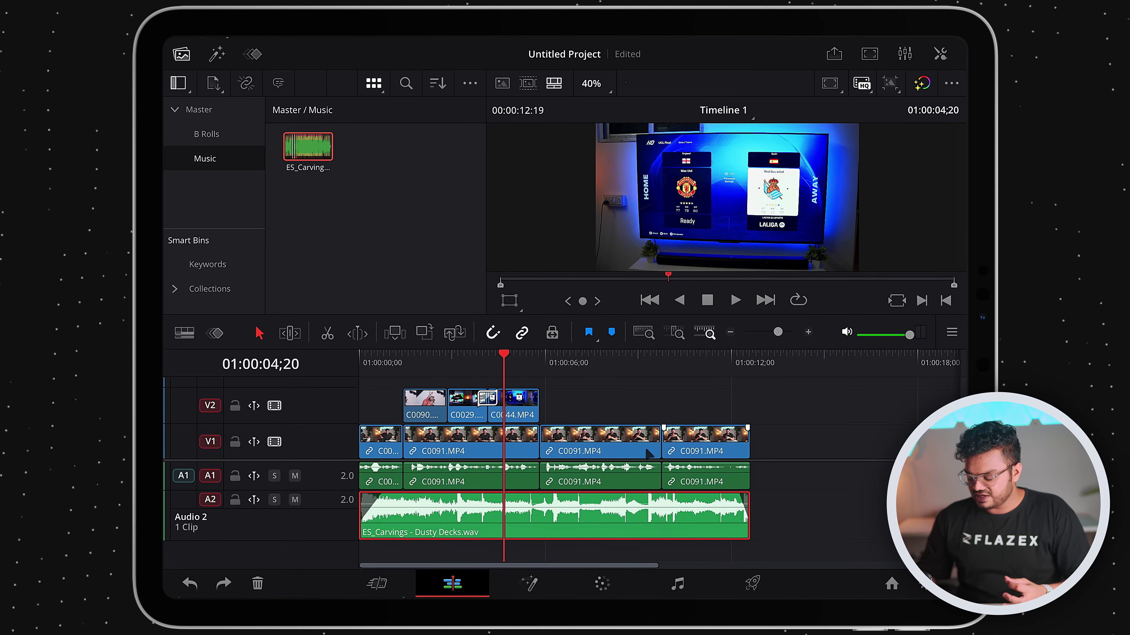
left_click(905, 55)
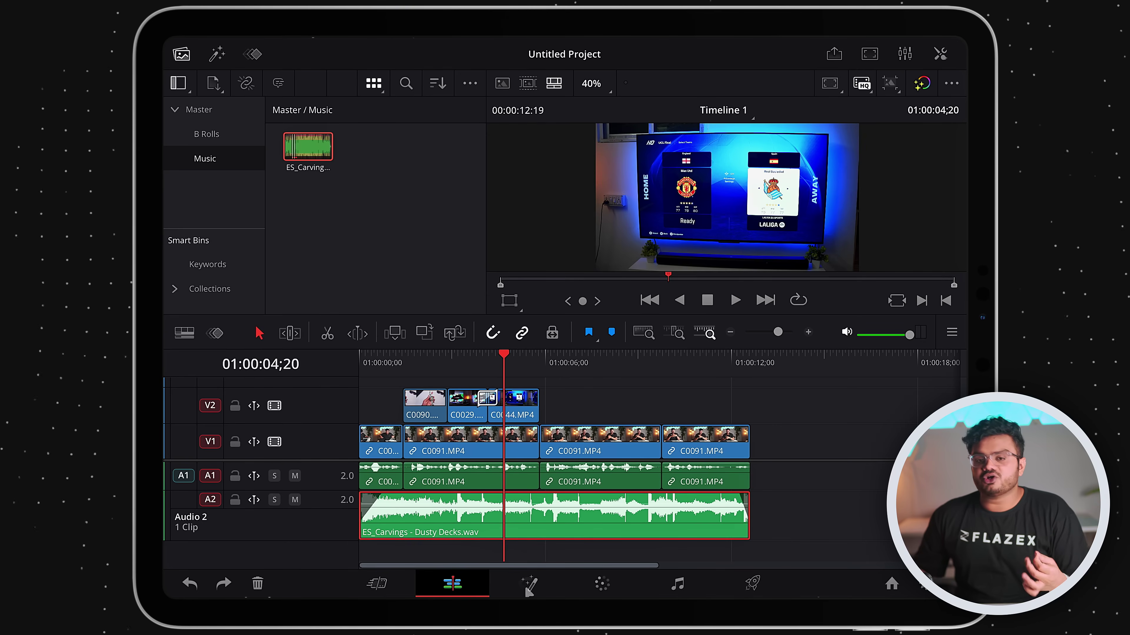
left_click(677, 584)
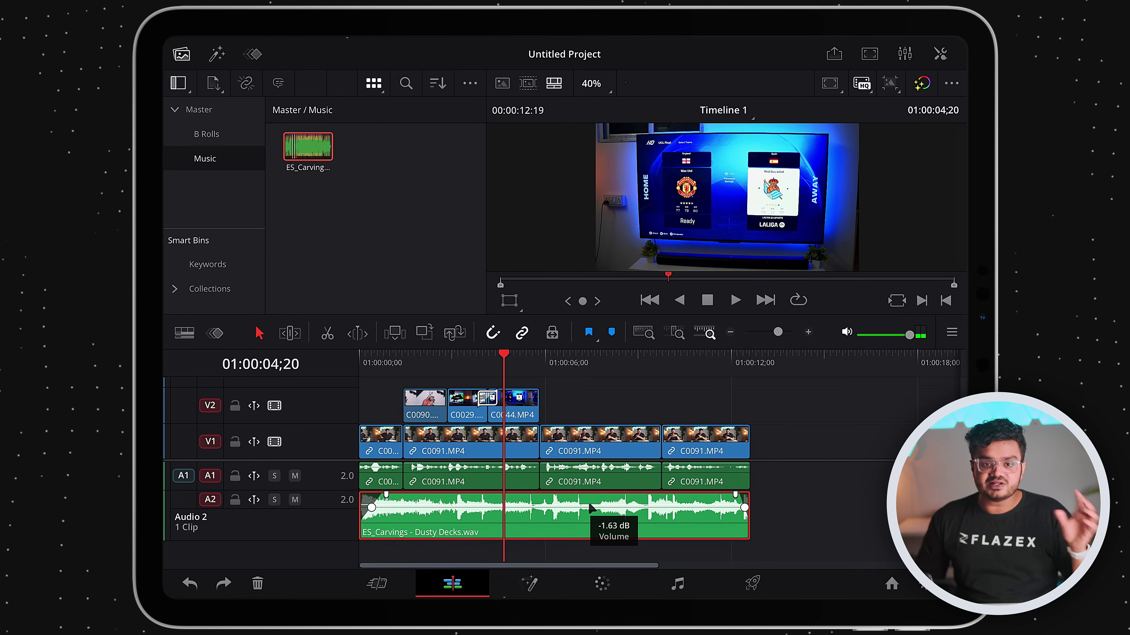
left_click_drag(589, 514, 585, 503)
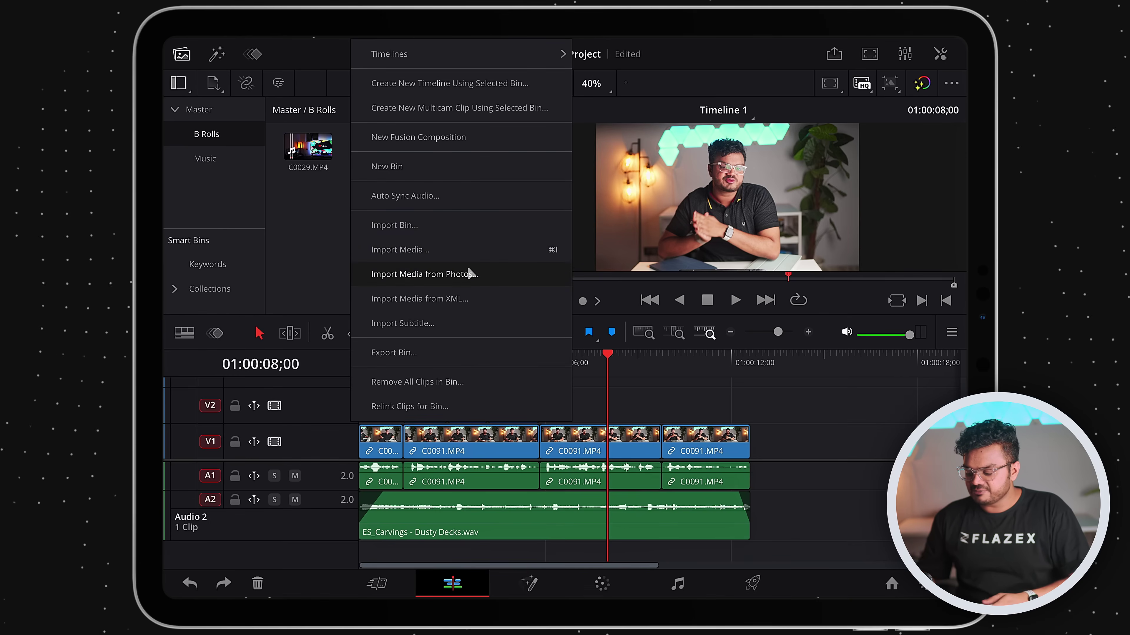
Import 1.jpeg from Photos, place it on V2, and set its zoom to 0.900
left_click(469, 272)
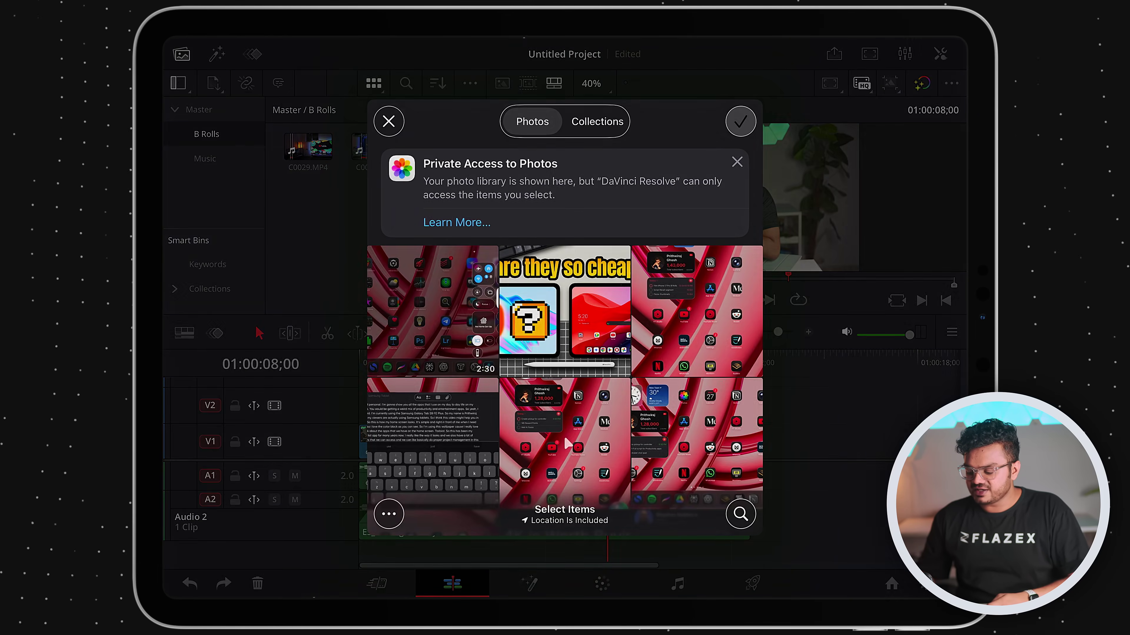
left_click(565, 311)
left_click(739, 119)
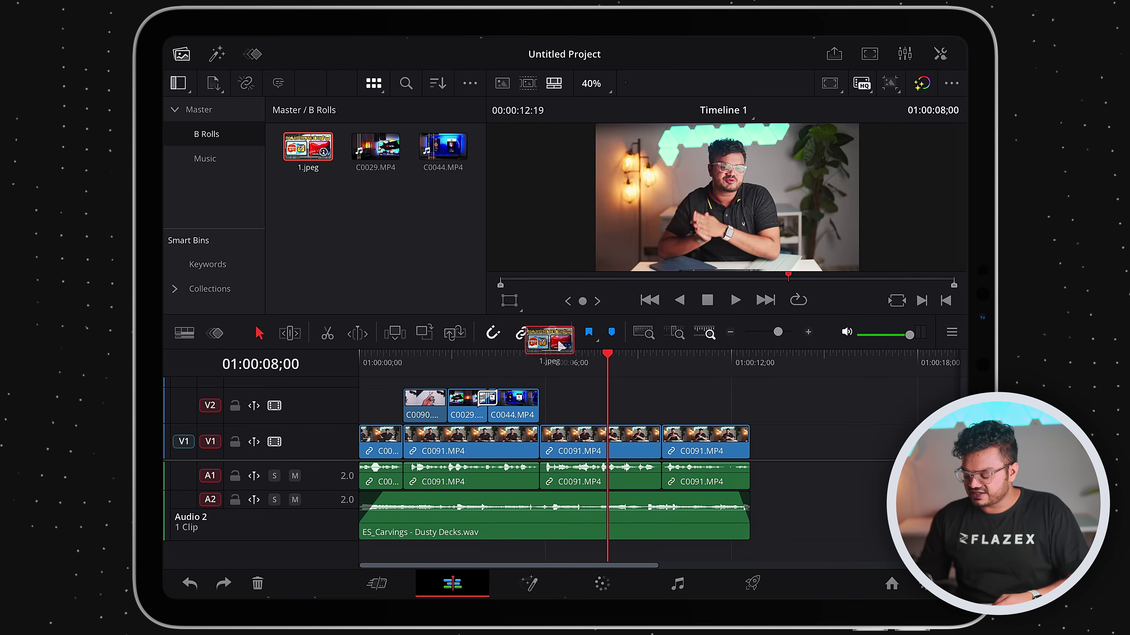
left_click_drag(429, 244, 589, 408)
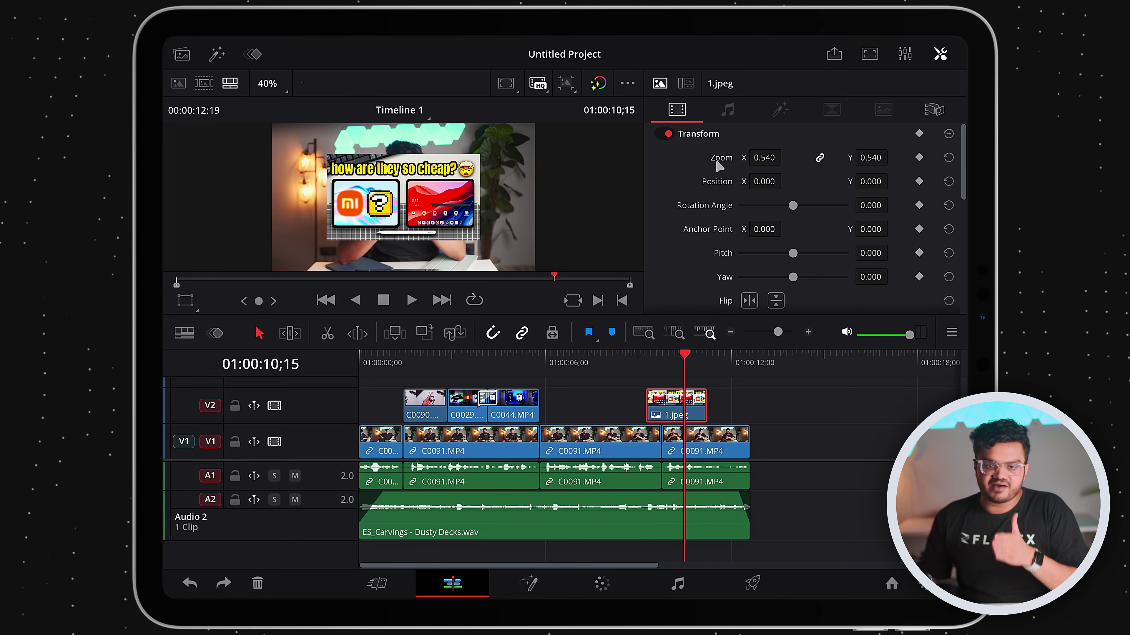
left_click_drag(765, 158, 836, 158)
Play the overlay, then try 40 composite opacity before restoring it to 100
scroll(659, 247, "down", 5)
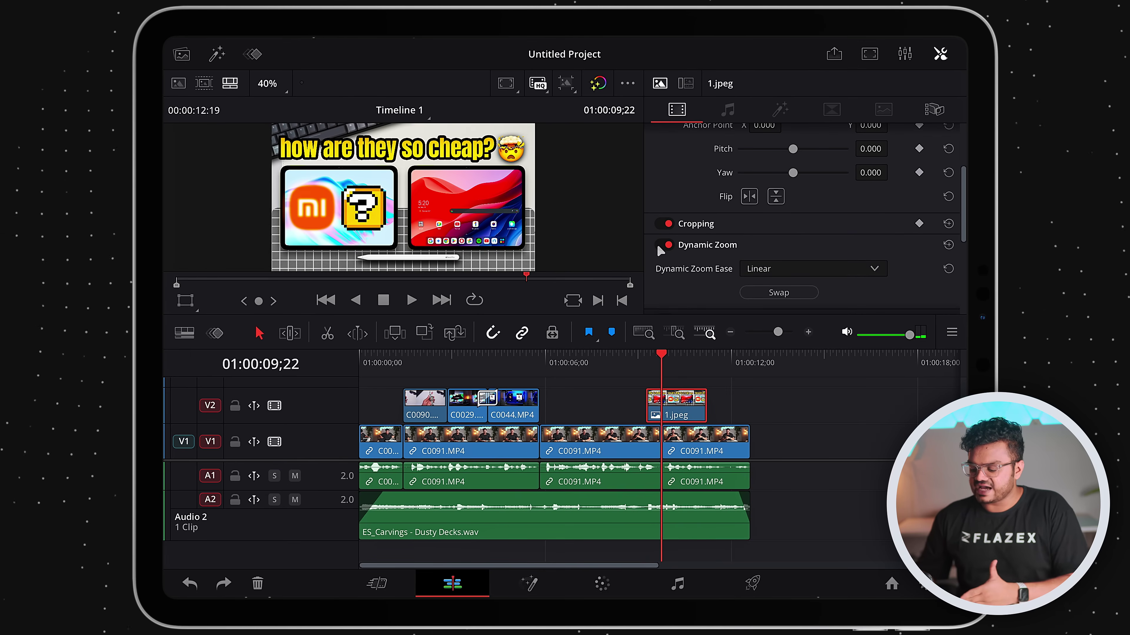
key("space")
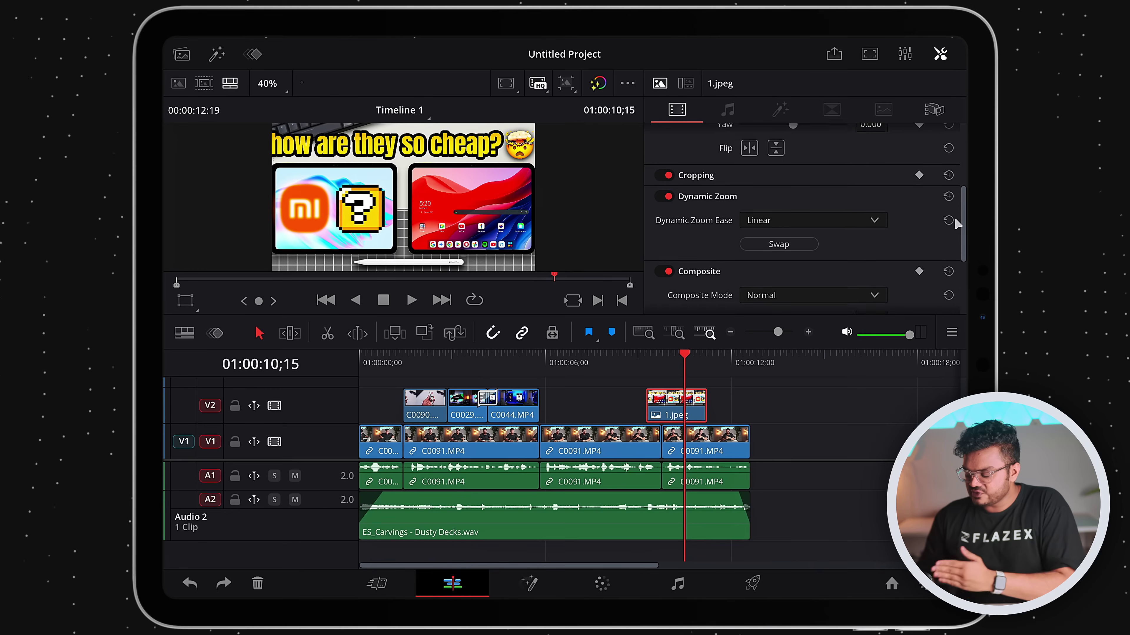
scroll(951, 250, "down", 2)
scroll(951, 249, "down", 2)
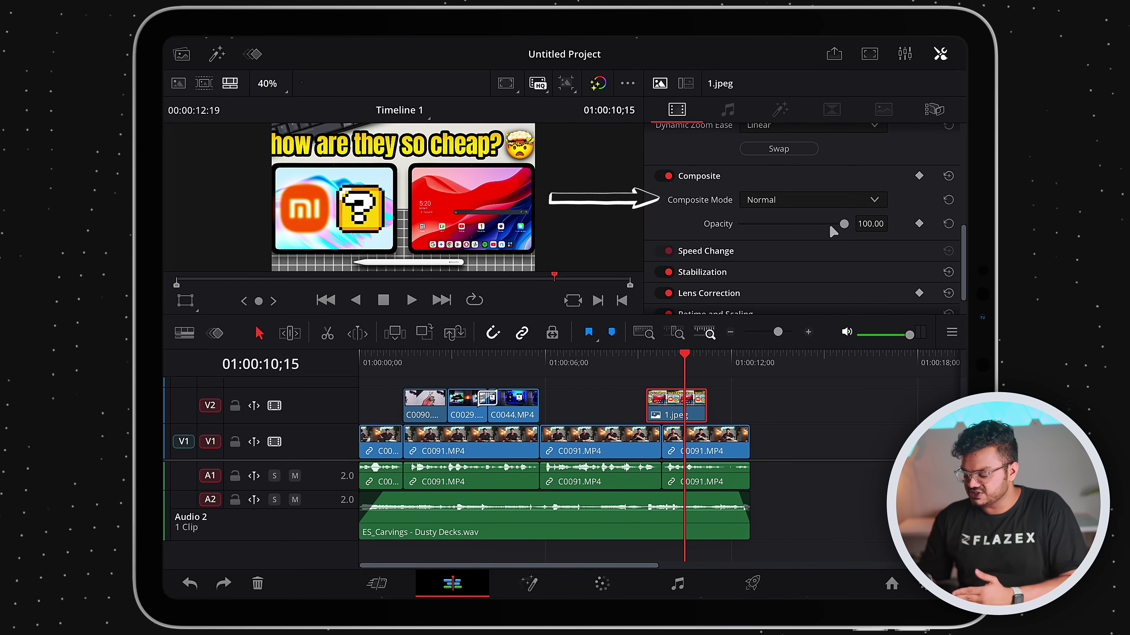
mouse_move(841, 225)
left_mouse_down()
mouse_move(743, 224)
mouse_move(850, 240)
left_mouse_up()
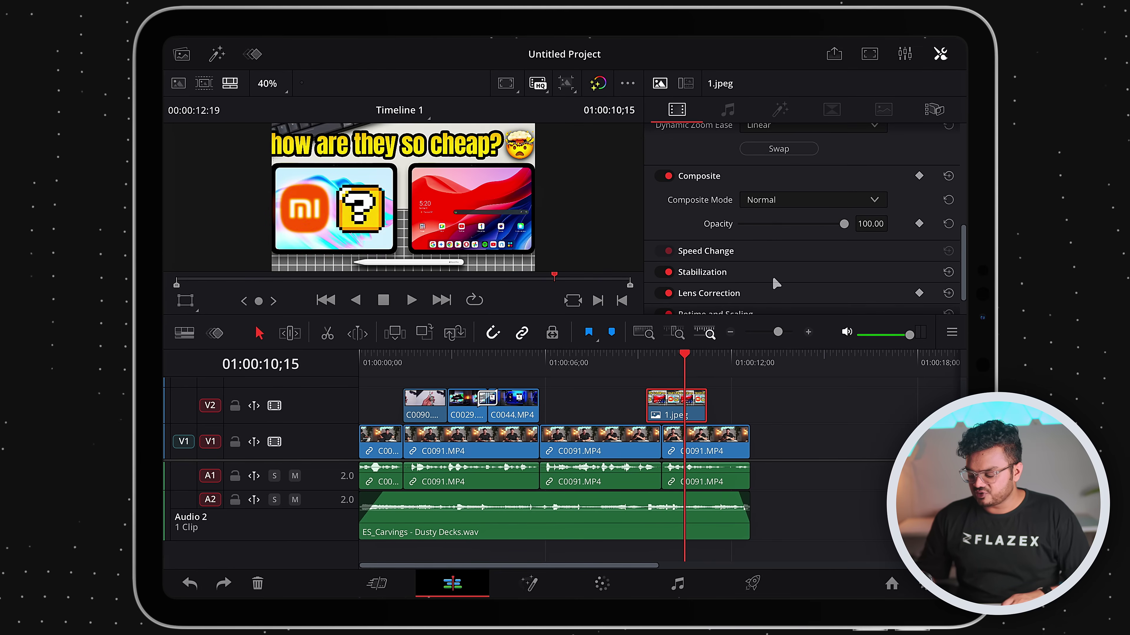
mouse_move(817, 228)
left_mouse_down()
mouse_move(760, 225)
mouse_move(829, 222)
left_mouse_up()
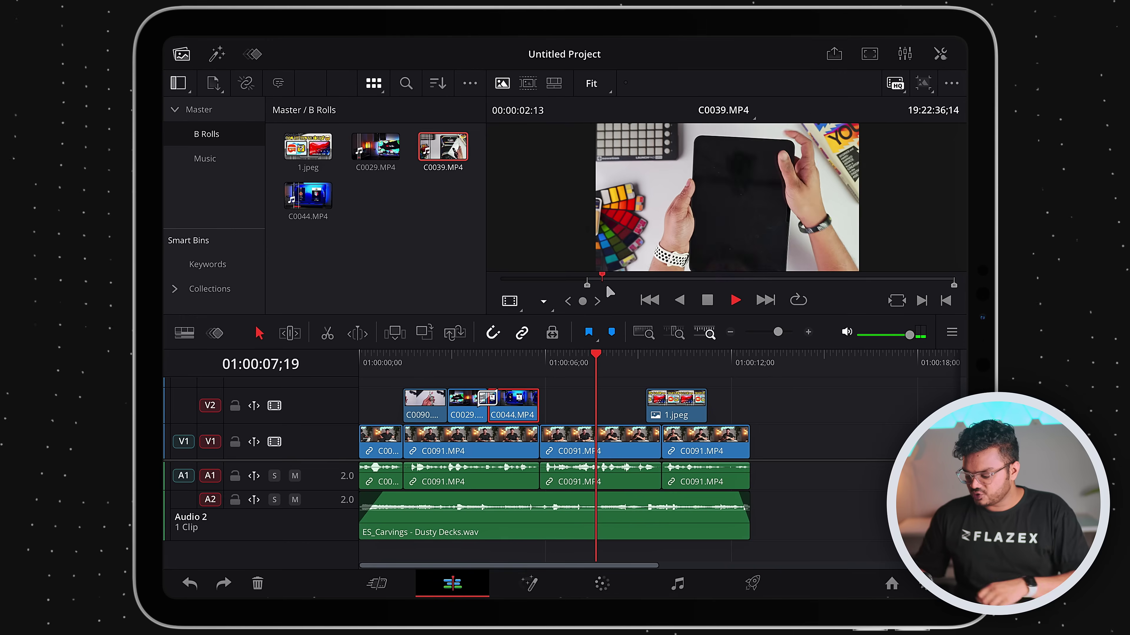
Mark an out point on C0039 and edit its opening section onto V2
key("o")
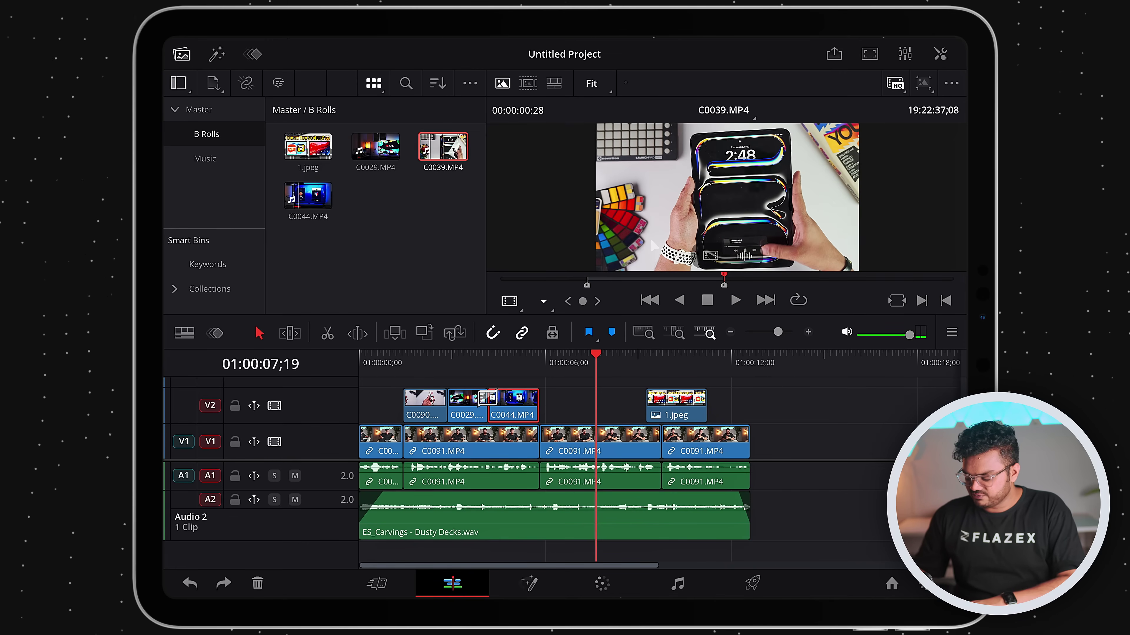
left_click_drag(557, 400, 557, 403)
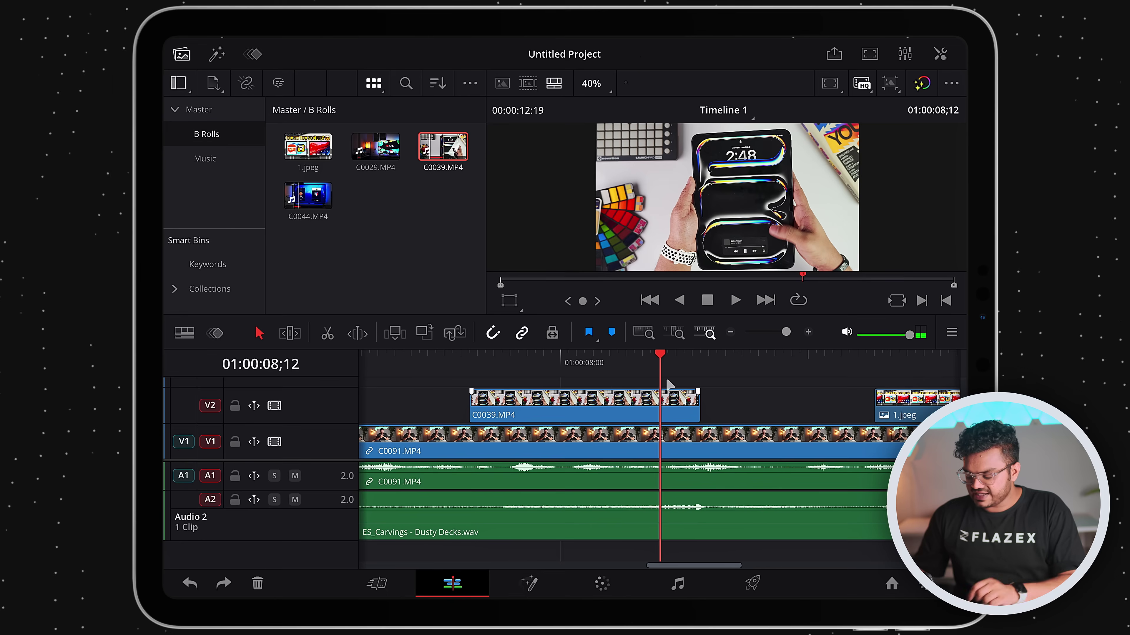
left_click_drag(488, 378, 610, 410)
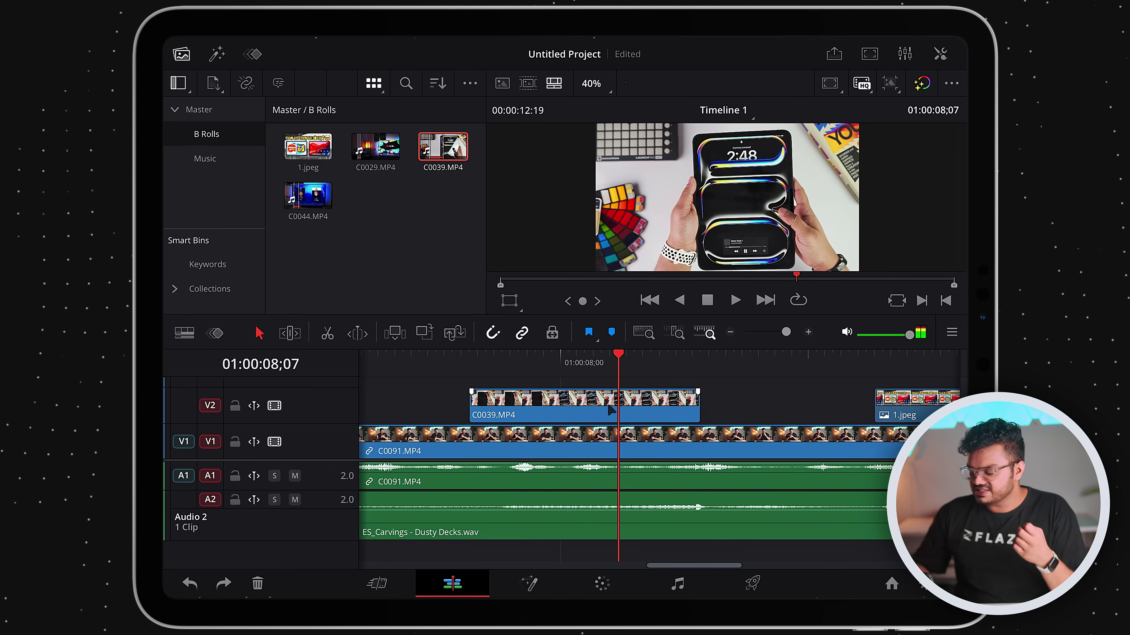
left_click_drag(612, 353, 660, 353)
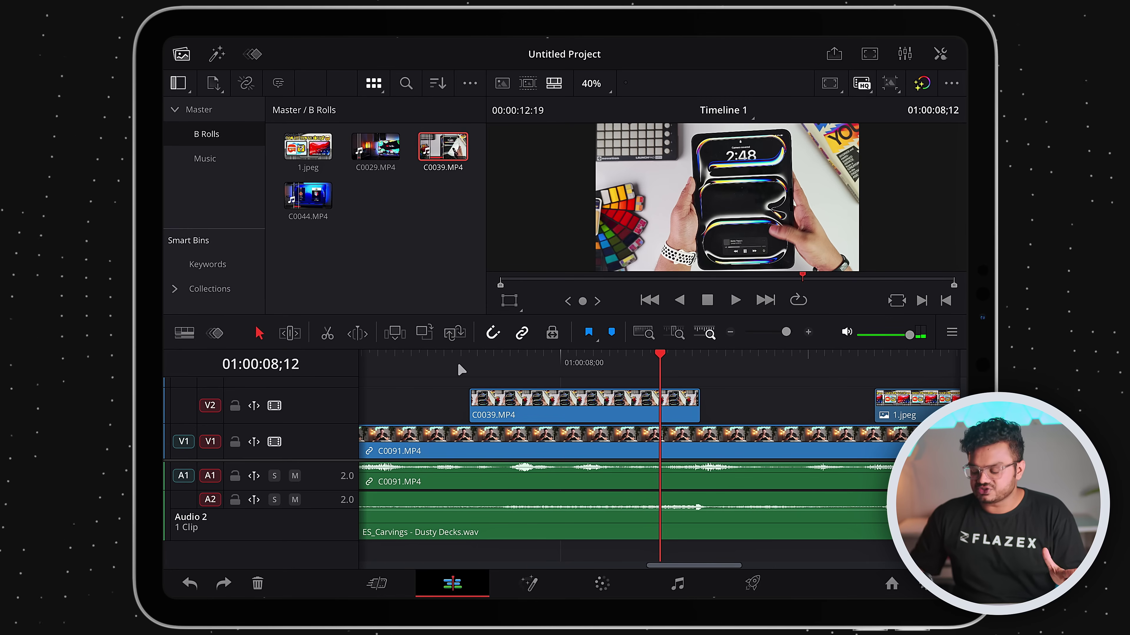
left_click_drag(461, 368, 610, 409)
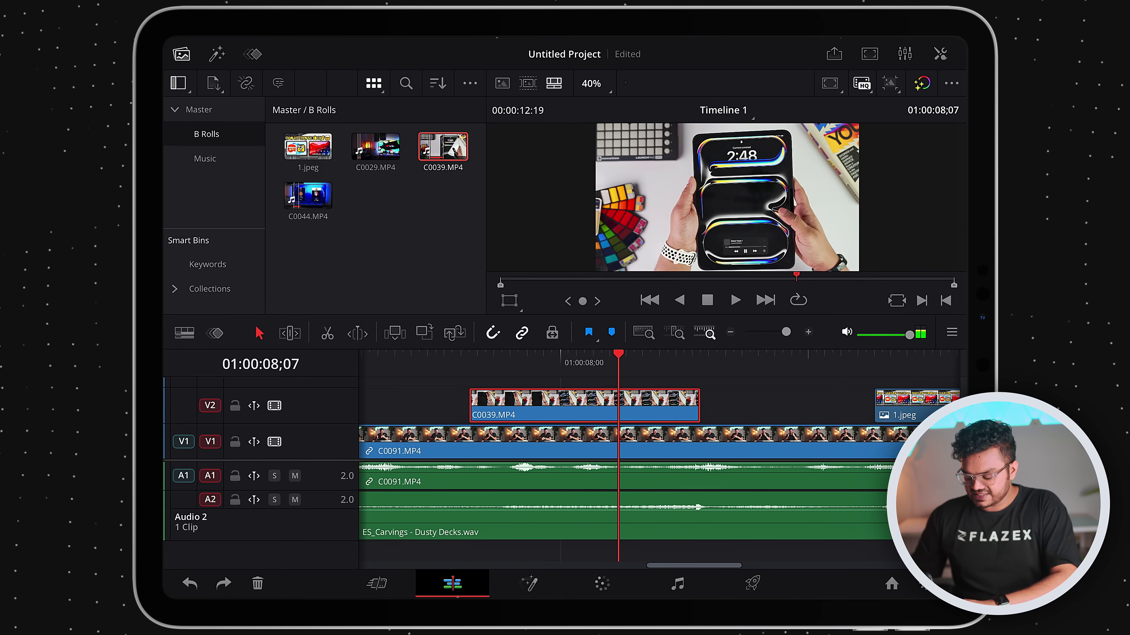
Retime C0039 by dragging its end, trying 134% then 57%, and play it back
key("super+r")
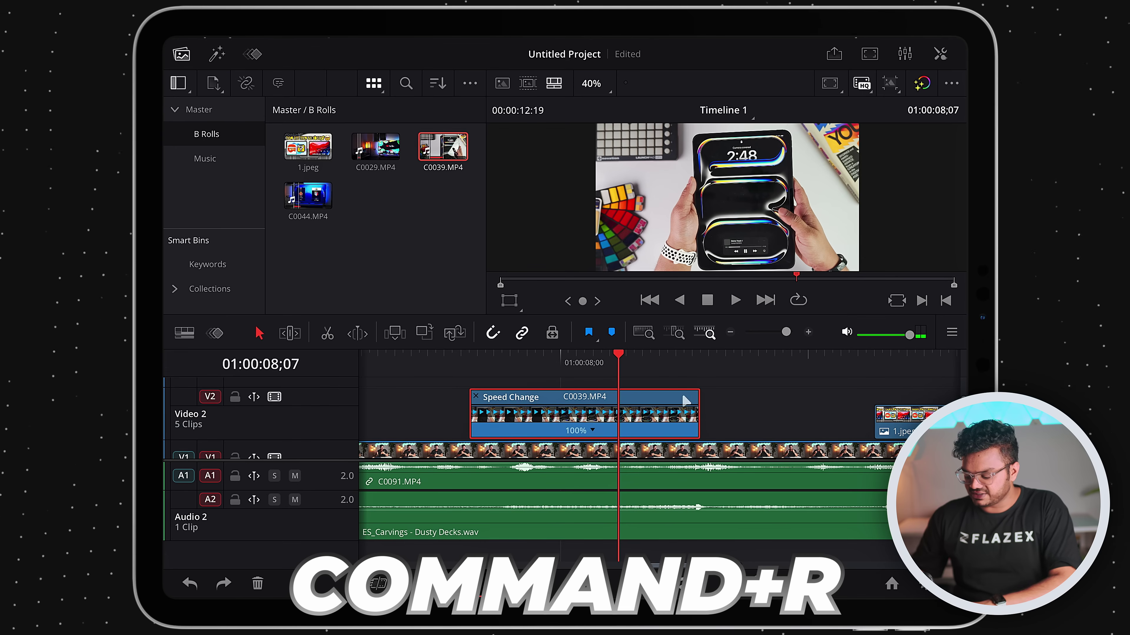
left_click_drag(668, 398, 700, 401)
left_click_drag(666, 398, 802, 394)
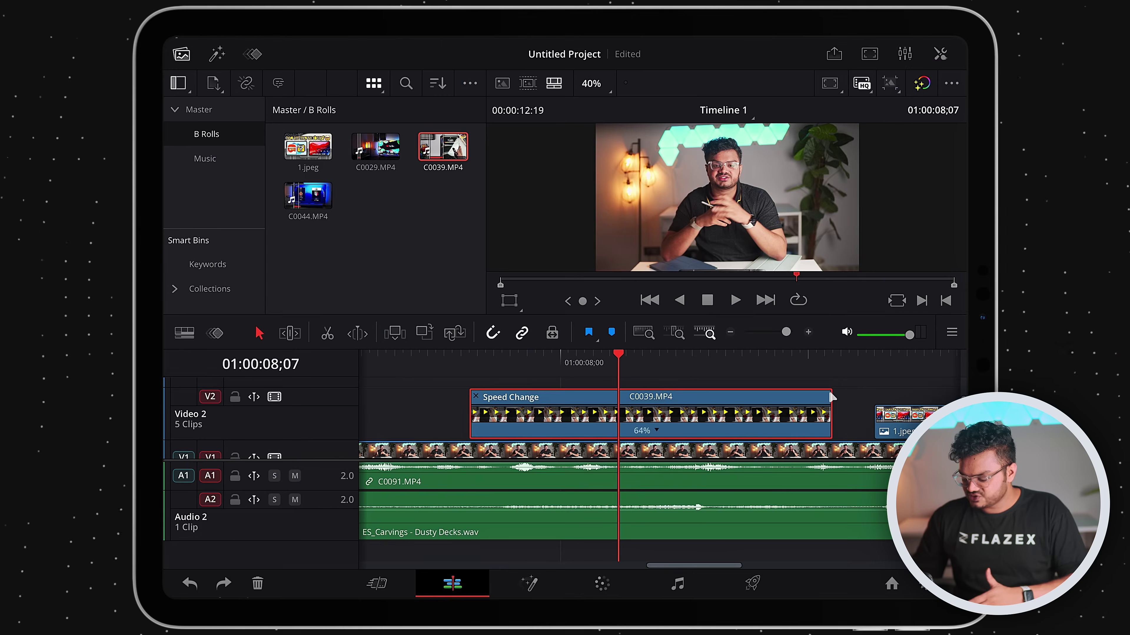
left_click_drag(832, 394, 879, 390)
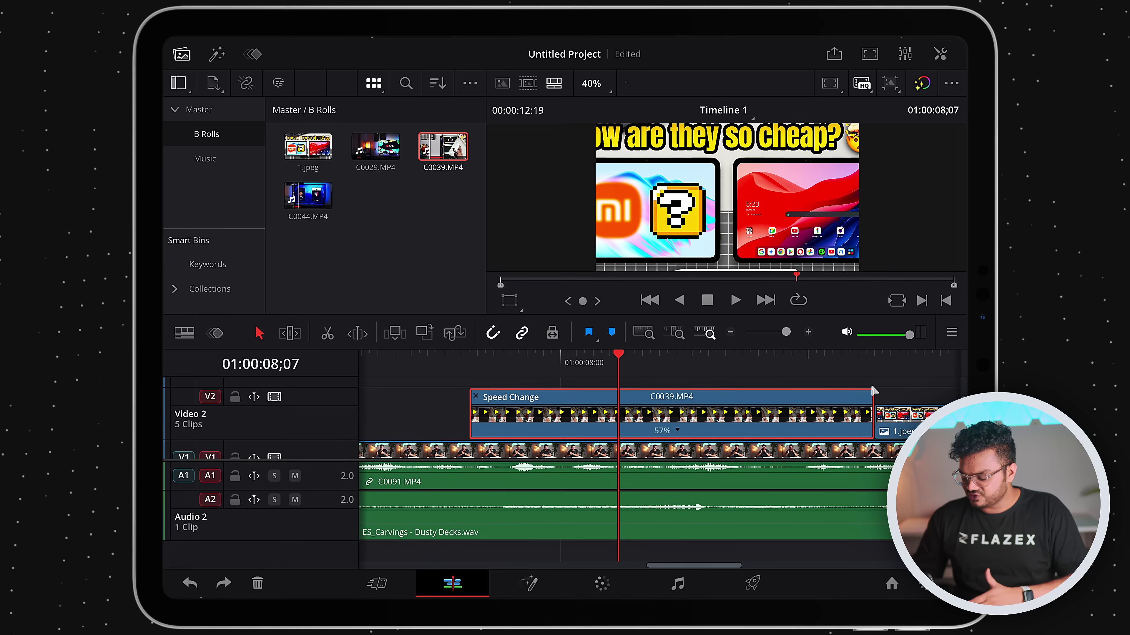
left_click(454, 363)
key("space")
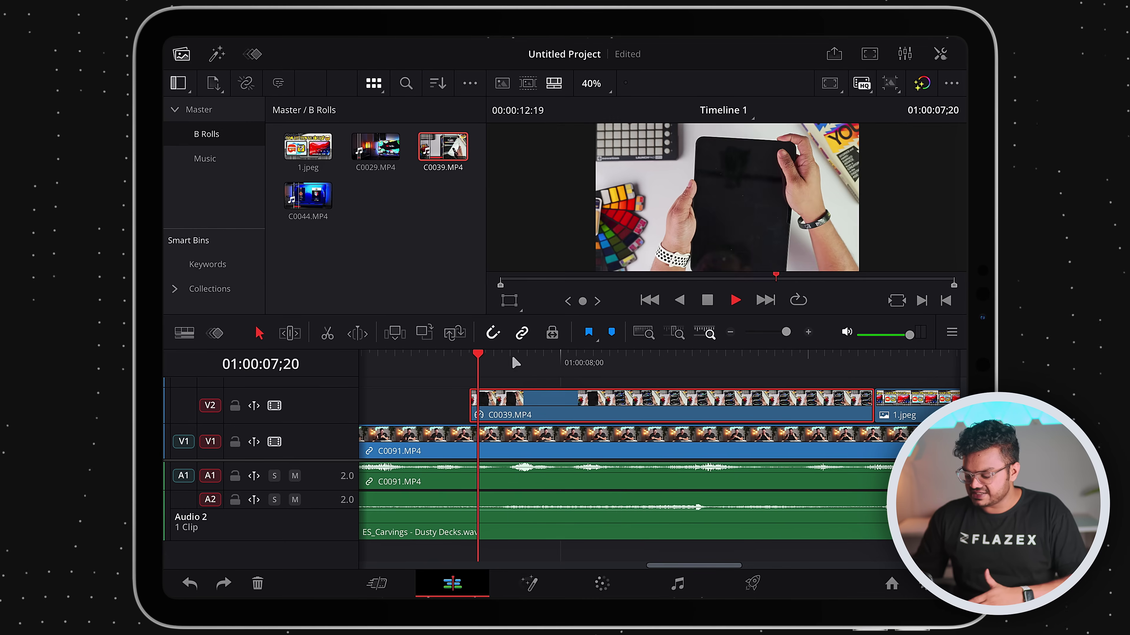
key("space")
Retime C0039 to about 180%, replay it, then settle on roughly 130%
key("ctrl+r")
left_click_drag(743, 395, 594, 395)
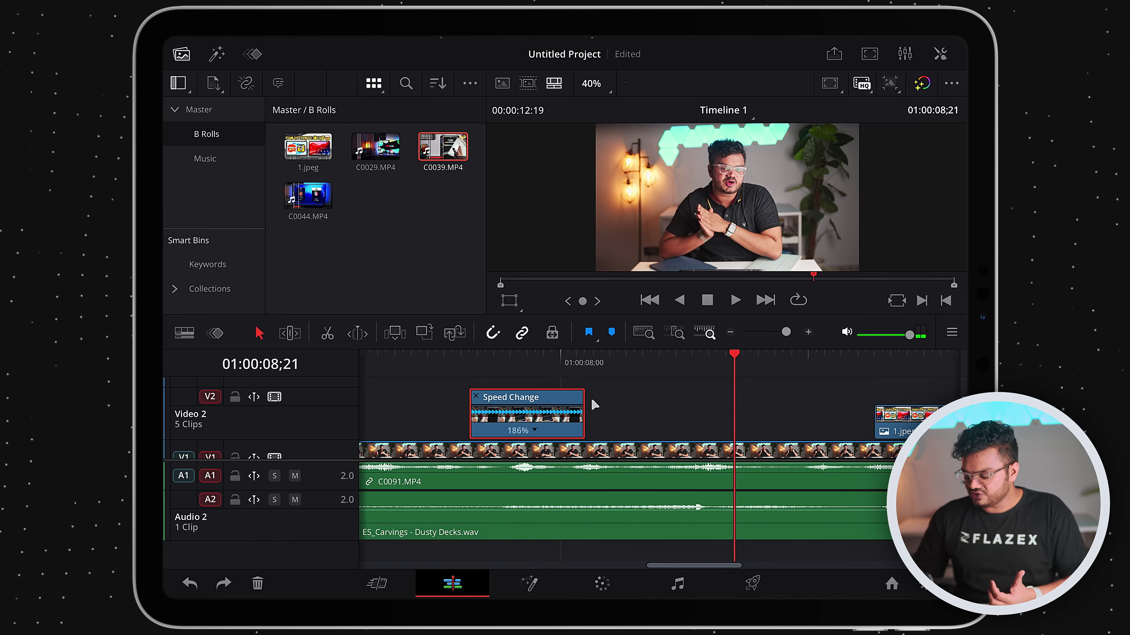
key("ctrl+r")
left_click(463, 363)
key("space")
left_click(477, 363)
key("space")
left_click(519, 362)
key("ctrl+r")
left_click_drag(571, 399, 718, 396)
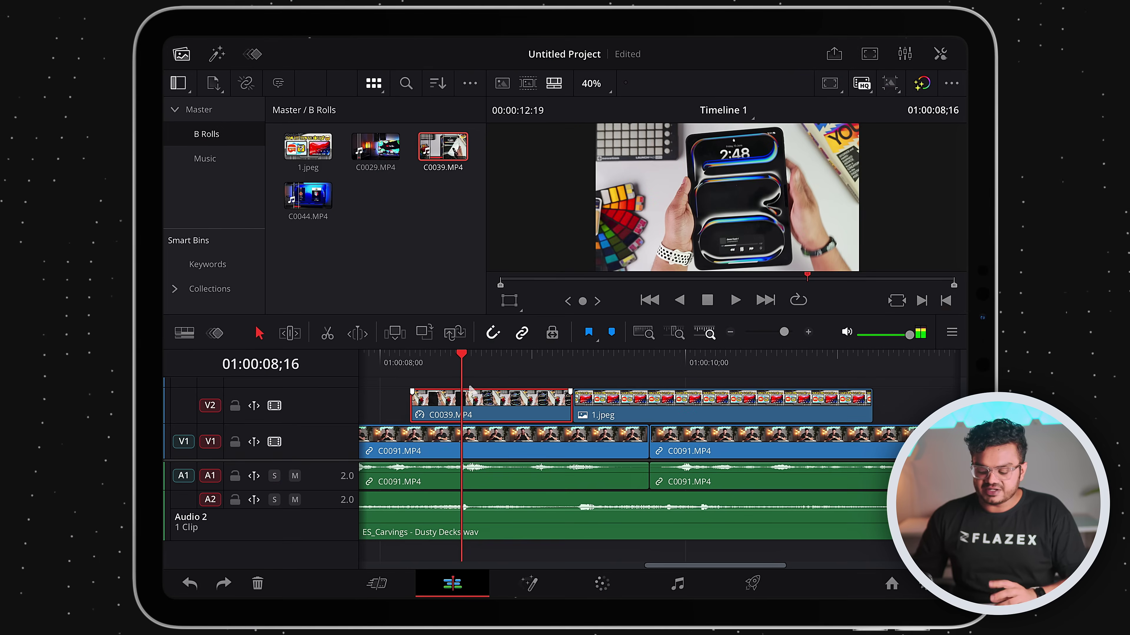
Set C0039's exact speed with Change Clip Speed, trim its end shorter, and replay it
right_click(478, 398)
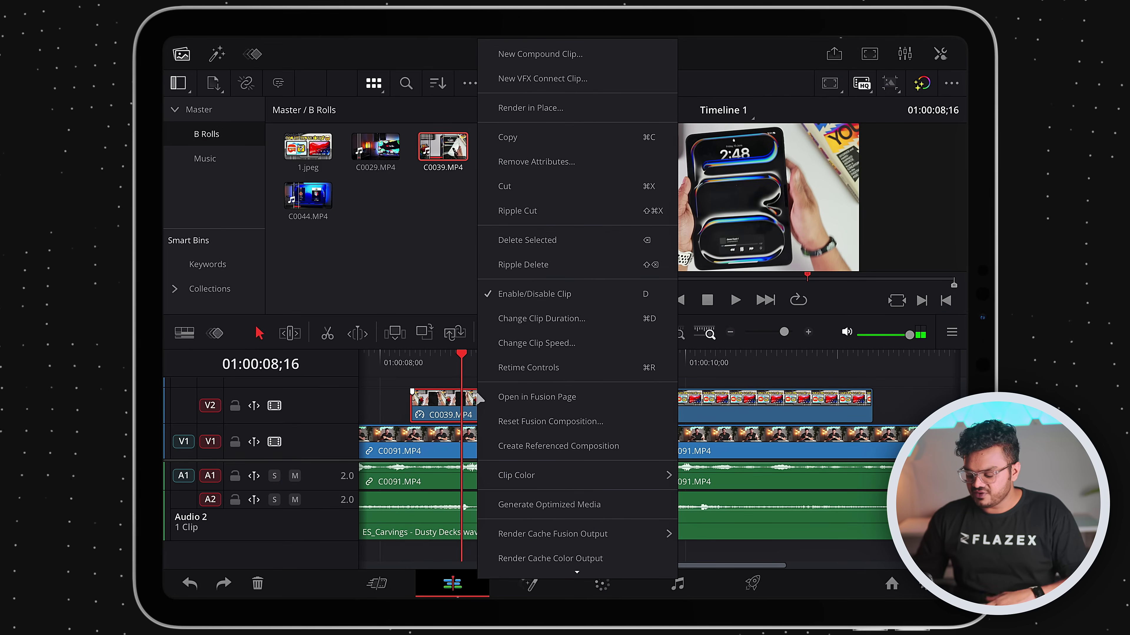
left_click(573, 351)
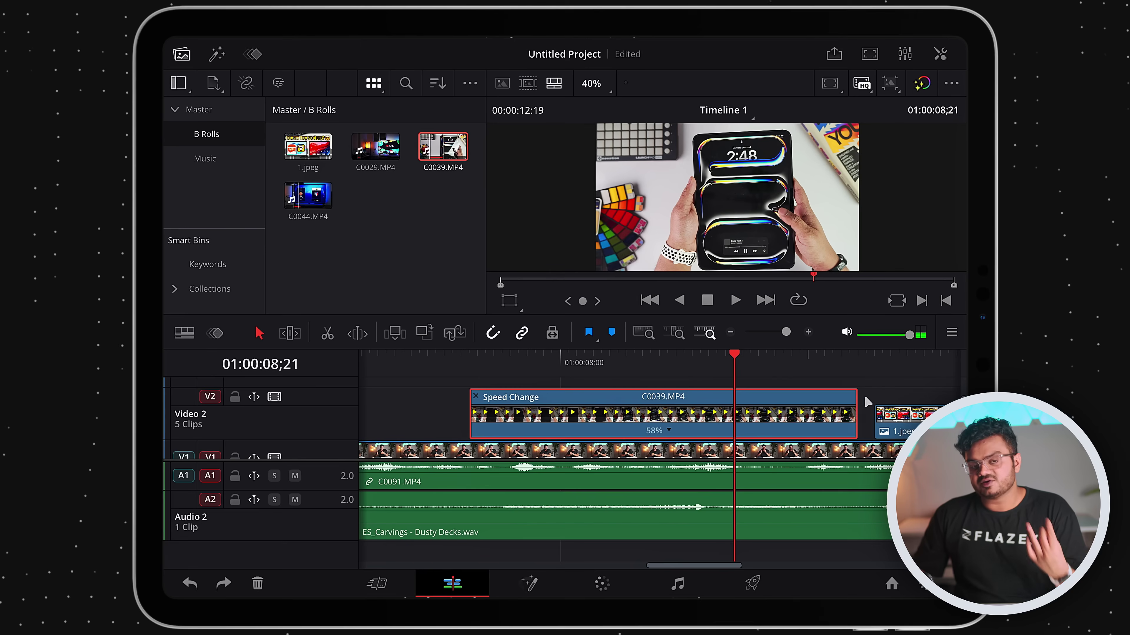
left_click_drag(738, 405, 581, 405)
left_click(461, 356)
key("space")
left_click(469, 356)
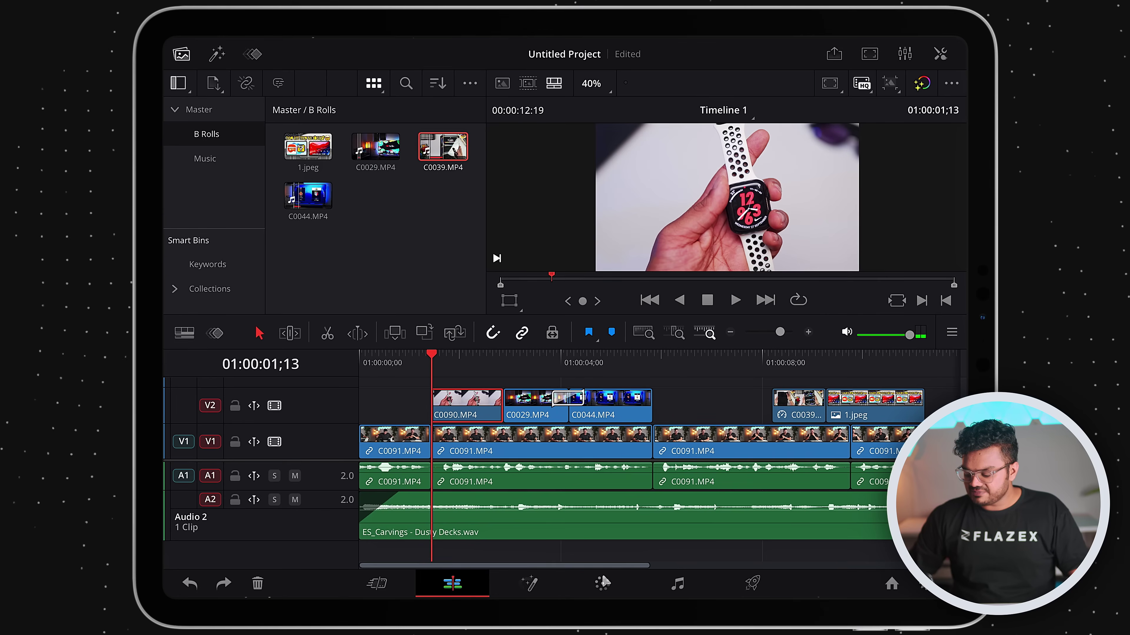
Open the Color page on the watch clip, preview Camera Raw, HDR, Curves and ColorSlice, then return to Primaries
left_click(603, 583)
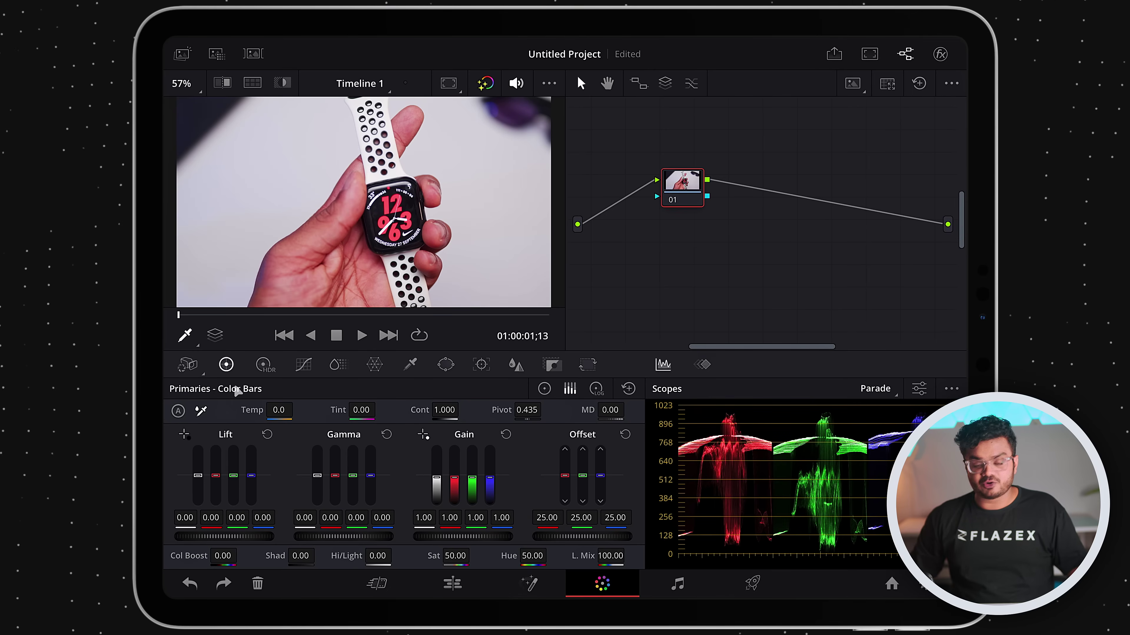
left_click(193, 362)
left_click(227, 365)
left_click(265, 365)
left_click(310, 365)
left_click(338, 365)
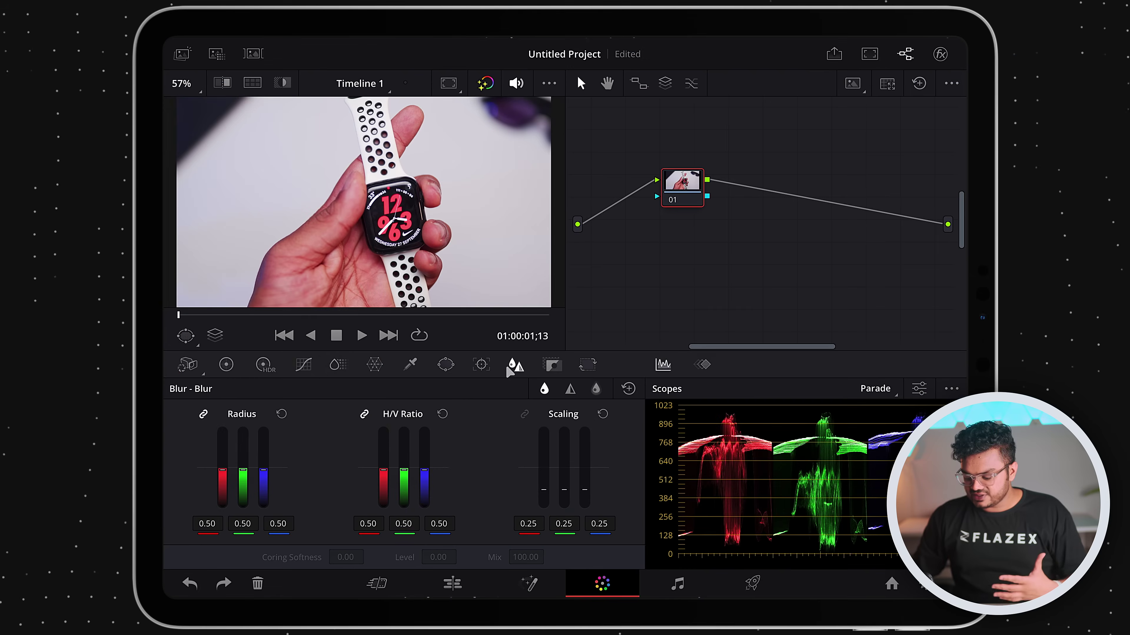
left_click(263, 365)
left_click(226, 365)
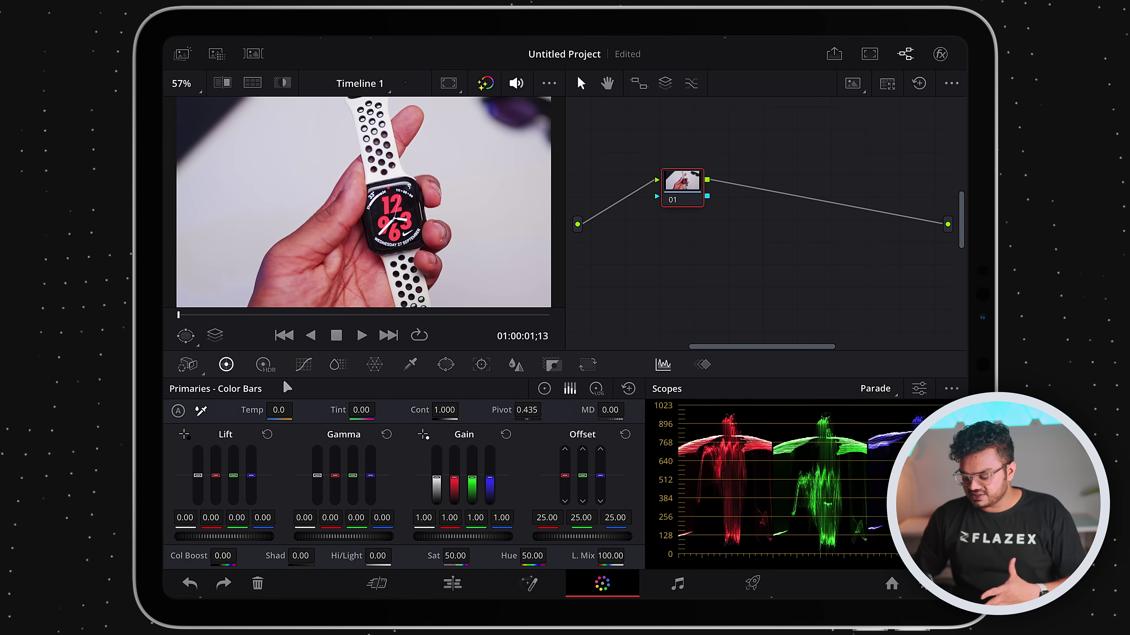
Grade the watch clip to contrast 1.086, shadows 10.50, highlights -23.00, saturation 54.80, then add serial node 02
left_click_drag(469, 411, 474, 420)
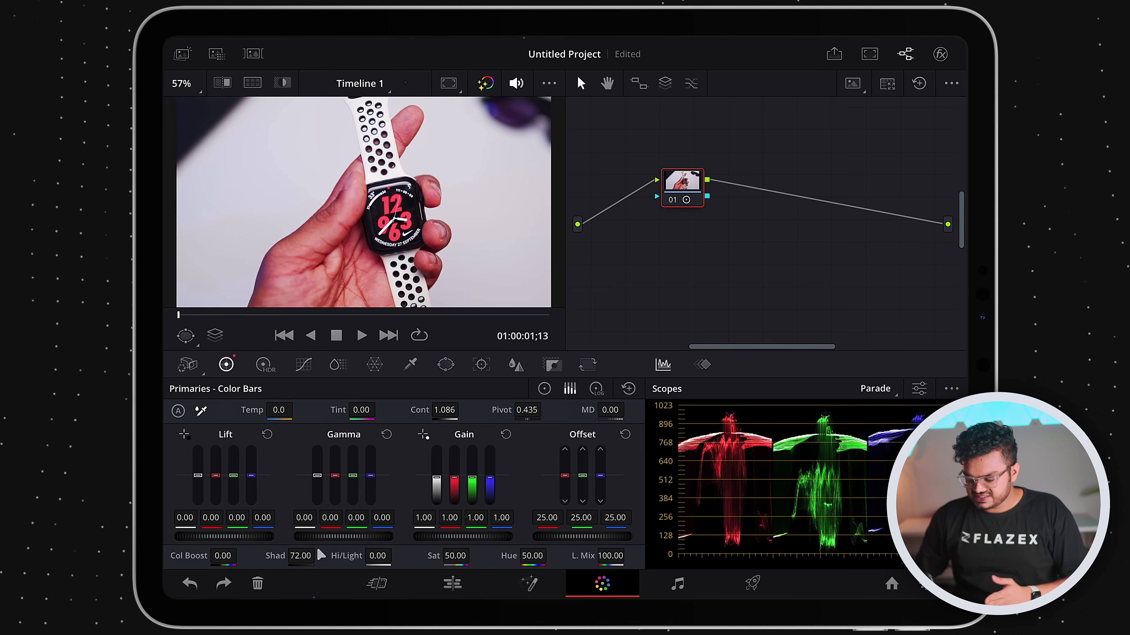
left_click_drag(279, 558, 231, 557)
left_click_drag(378, 558, 343, 565)
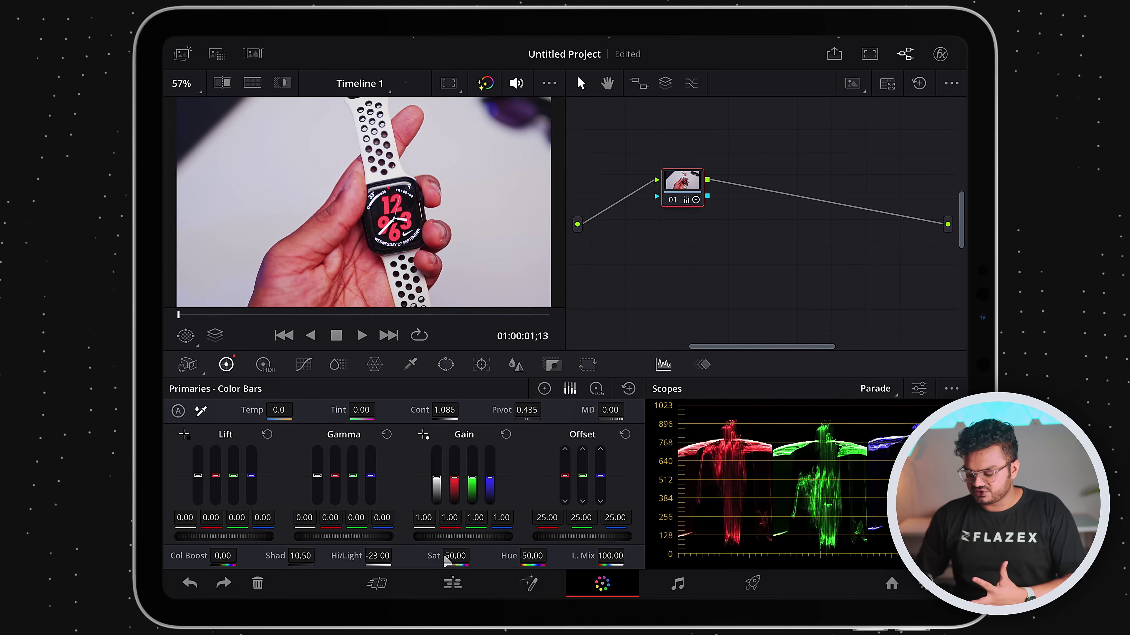
left_click_drag(515, 565, 450, 565)
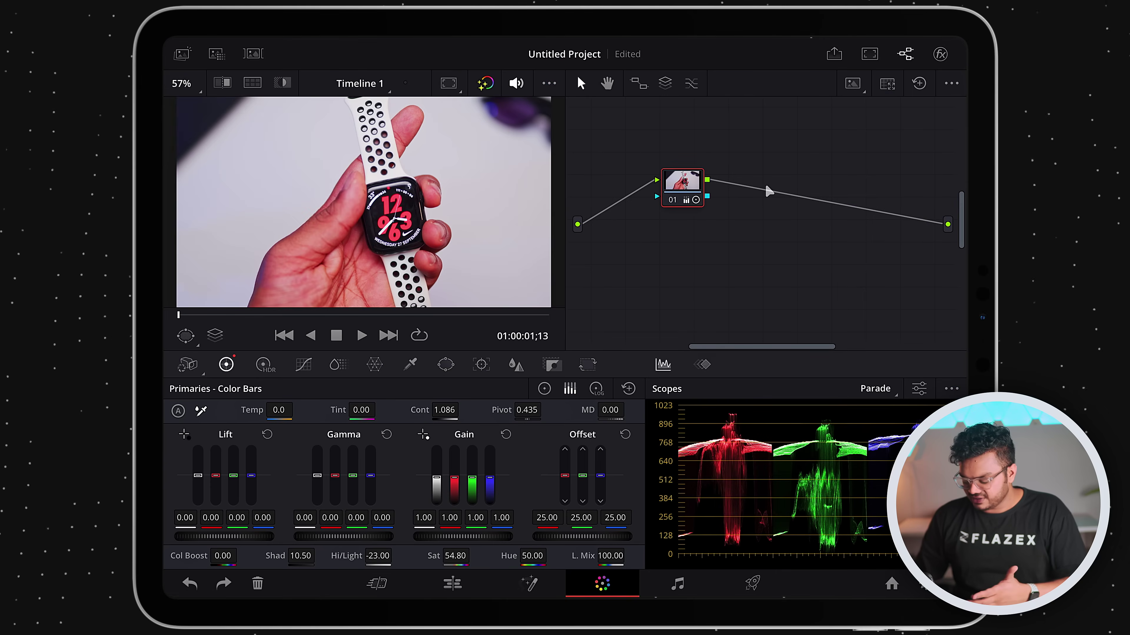
key("alt+s")
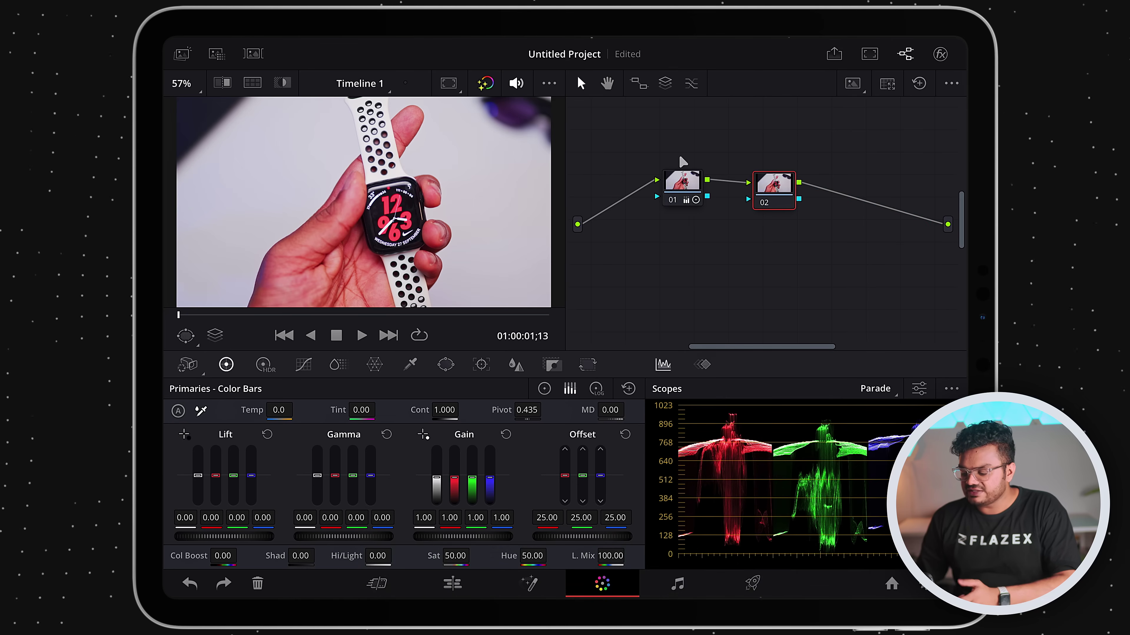
Add another serial node and preview the Lum Vs Sat, Sat Vs Sat and Hue Vs Lum curves
key("alt+s")
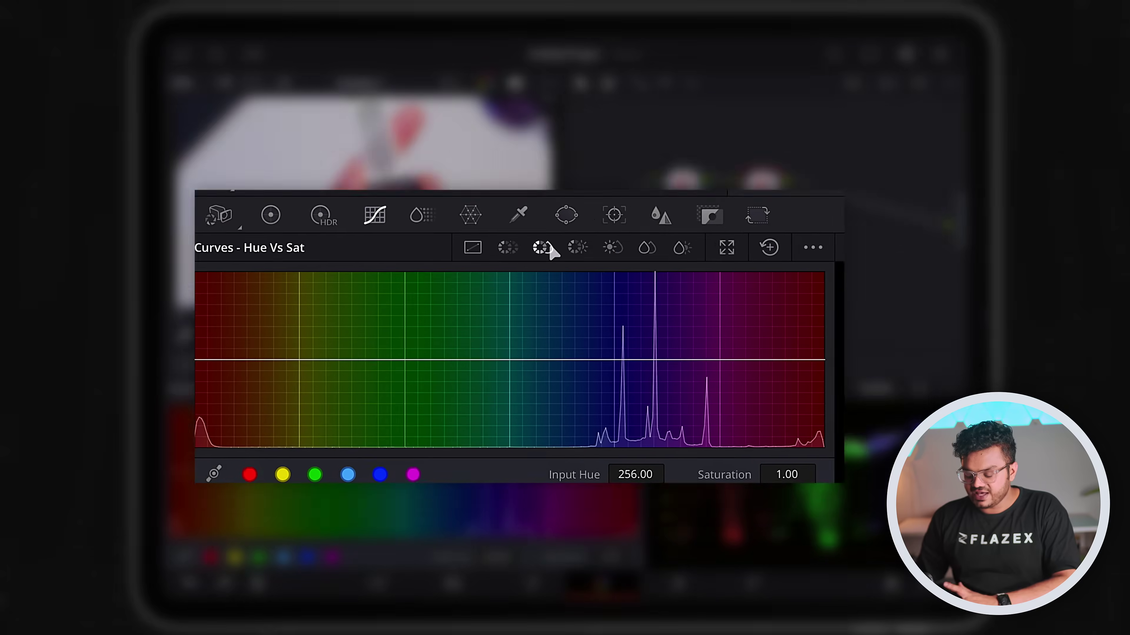
left_click(668, 190)
left_click(711, 186)
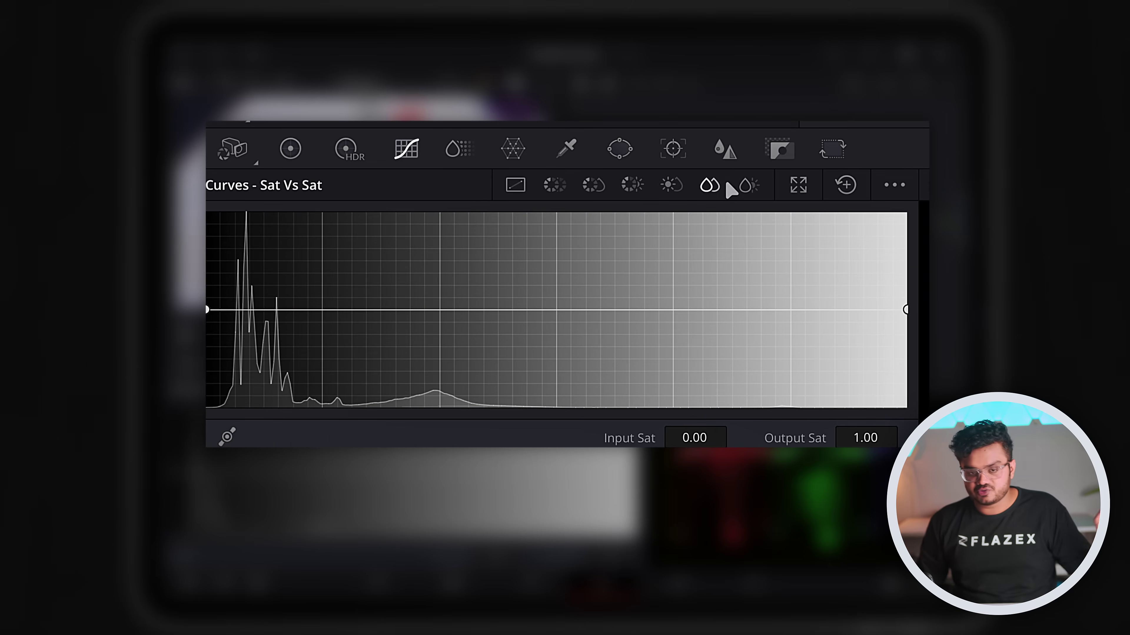
left_click(632, 185)
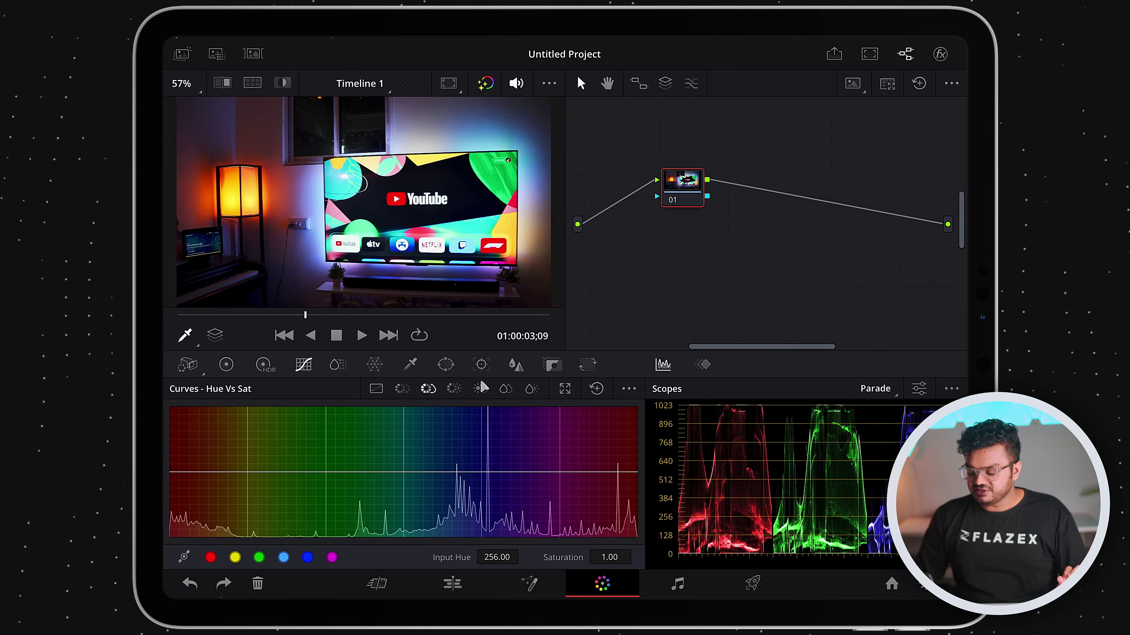
Set the TV clip's shadows to 58.50, highlights -45.00 and saturation 59.80, then show the Custom curve
left_click(242, 359)
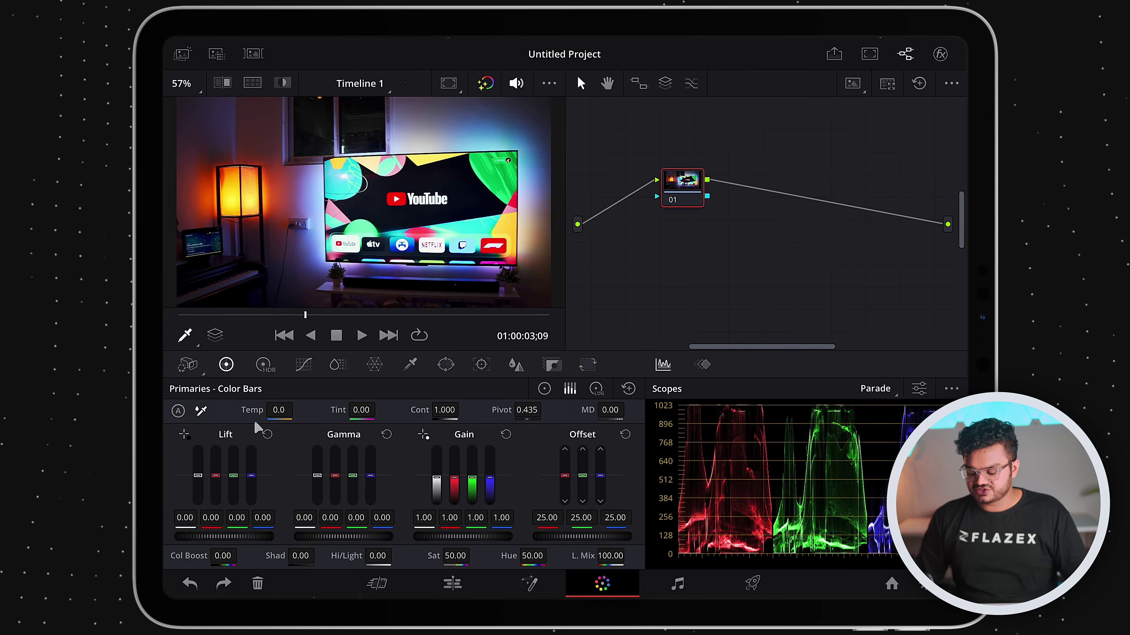
left_click_drag(289, 557, 392, 553)
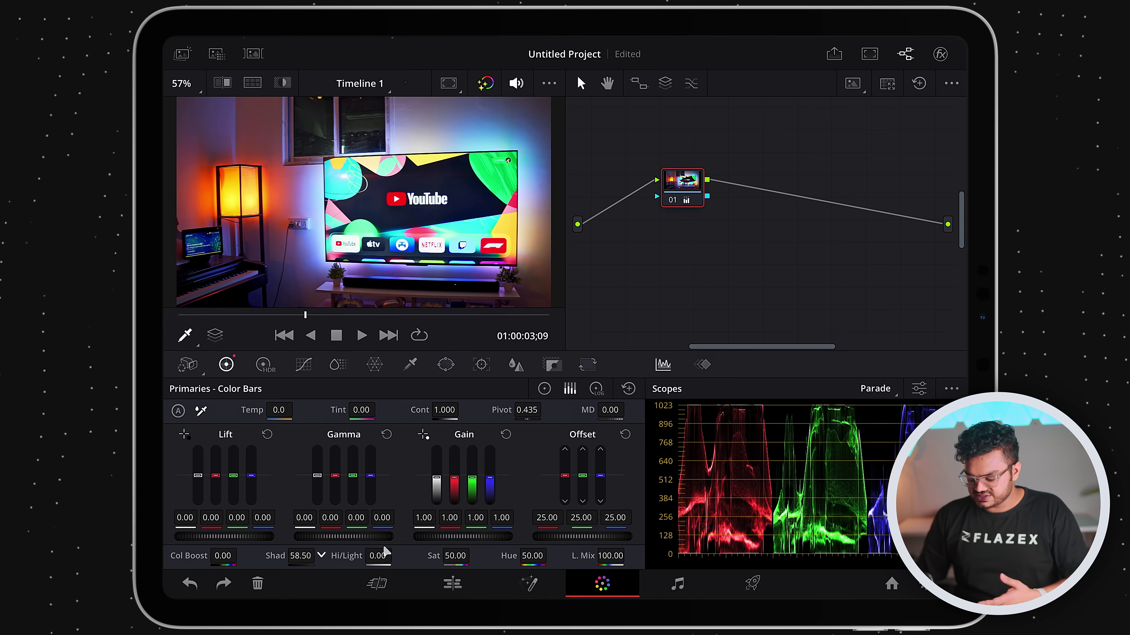
left_click_drag(369, 560, 297, 561)
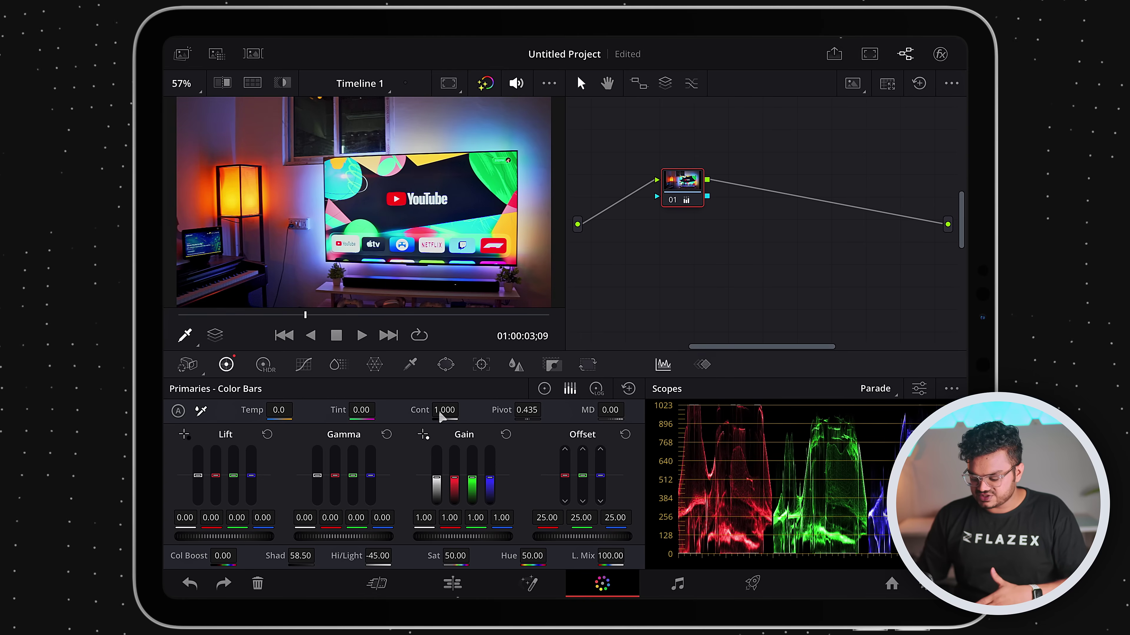
left_click_drag(447, 563, 483, 564)
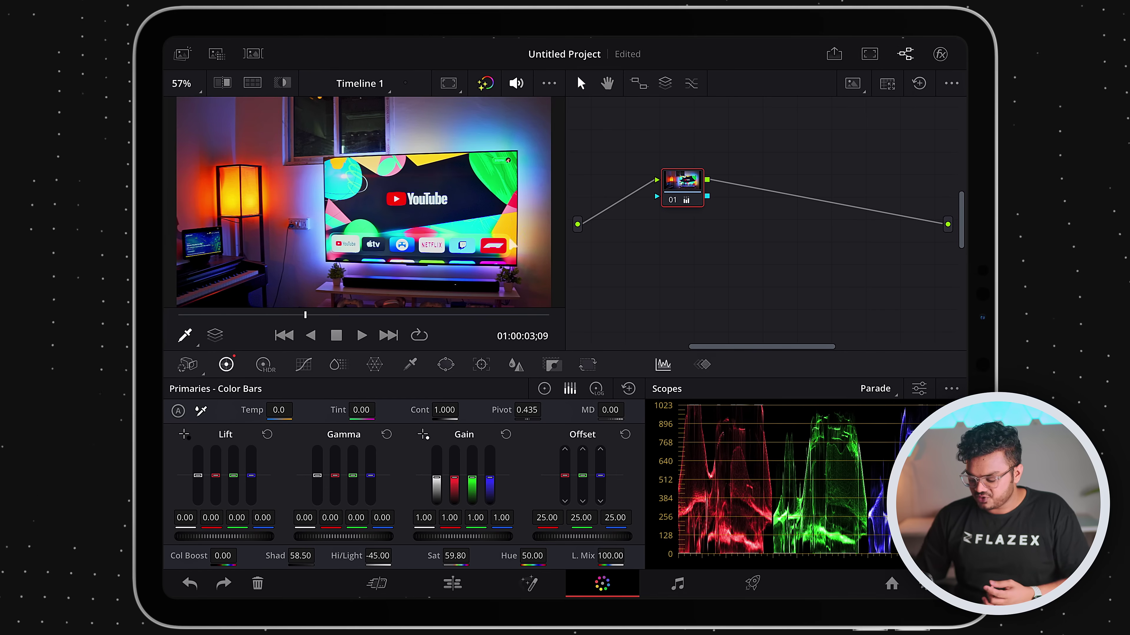
left_click(305, 364)
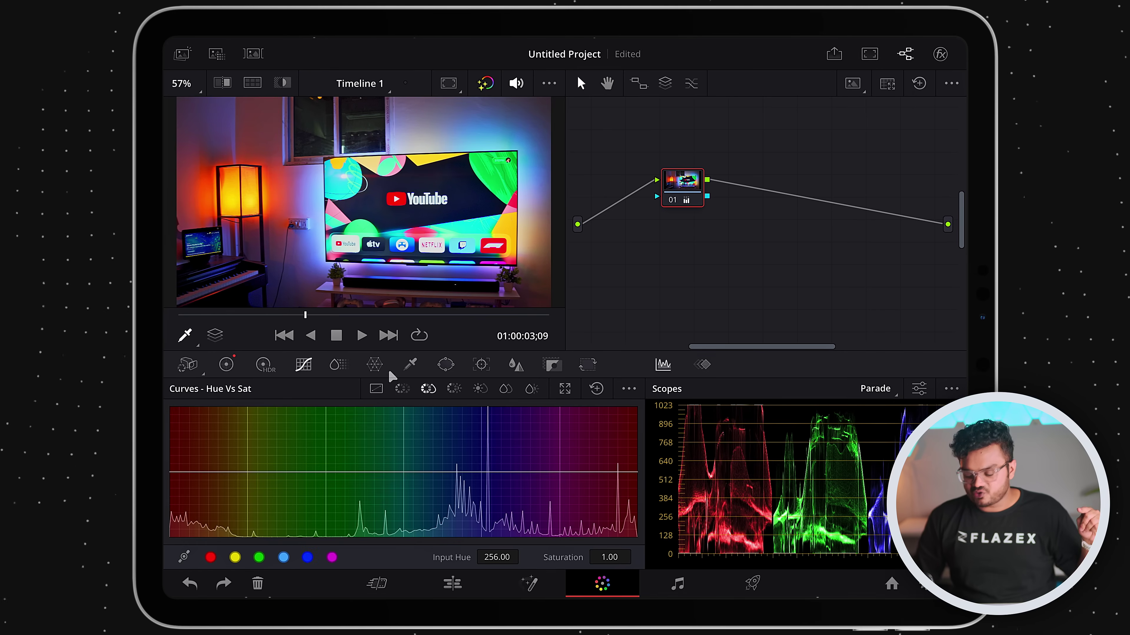
left_click(374, 391)
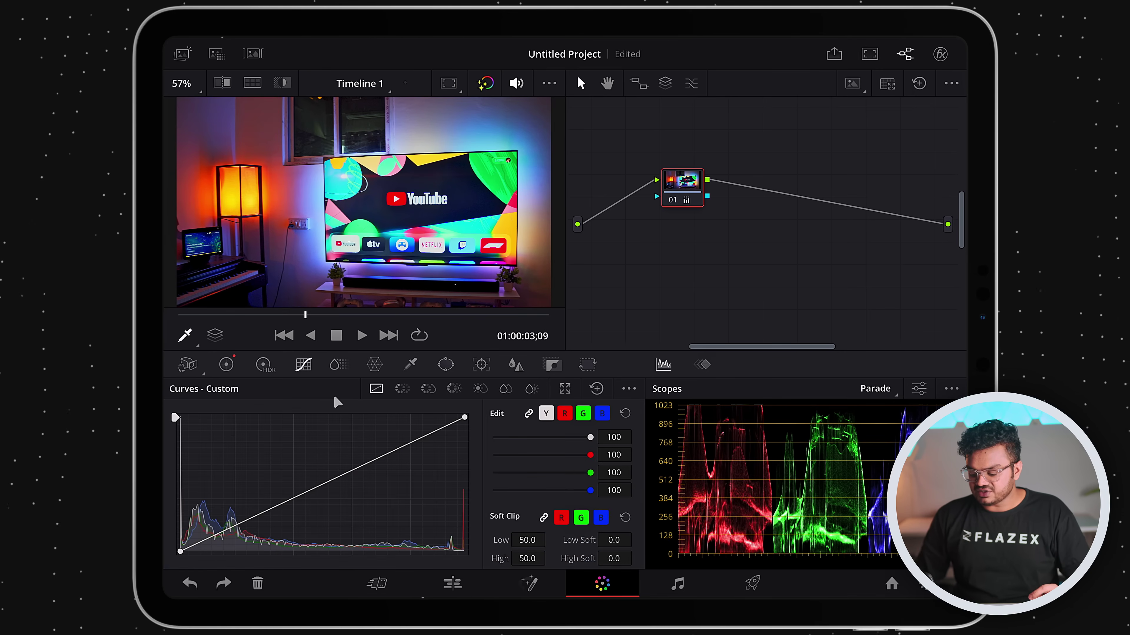
Shape the TV clip's custom curve, lifting the shadow point and adjusting the upper point
mouse_move(248, 523)
left_mouse_down()
mouse_move(248, 510)
mouse_move(255, 530)
left_mouse_up()
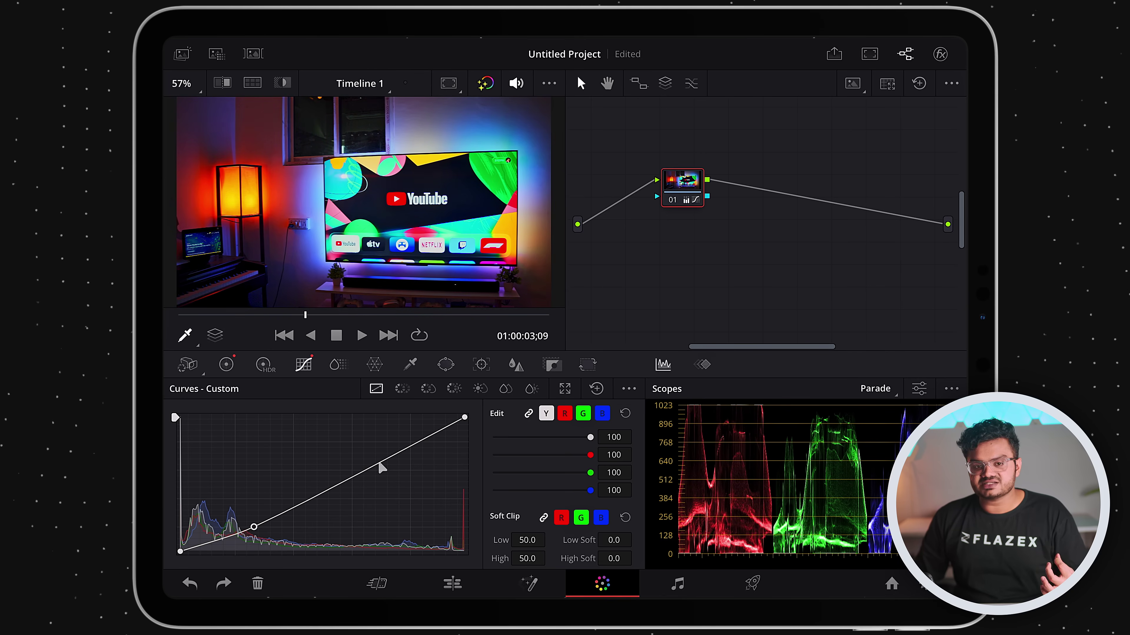
left_click_drag(394, 454, 396, 449)
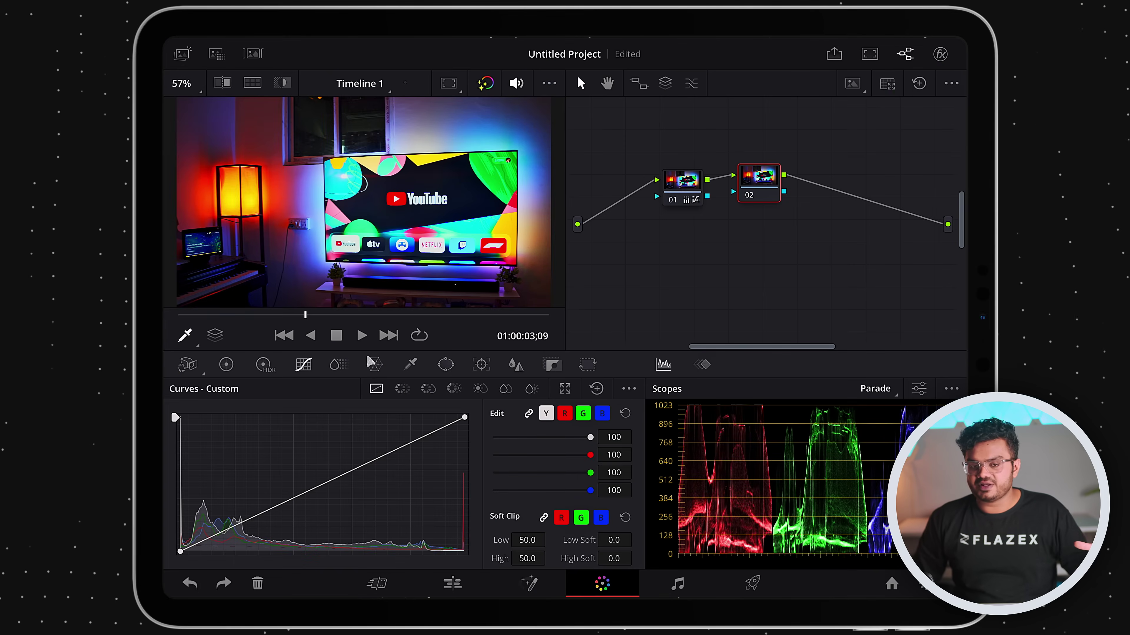
left_click(370, 361)
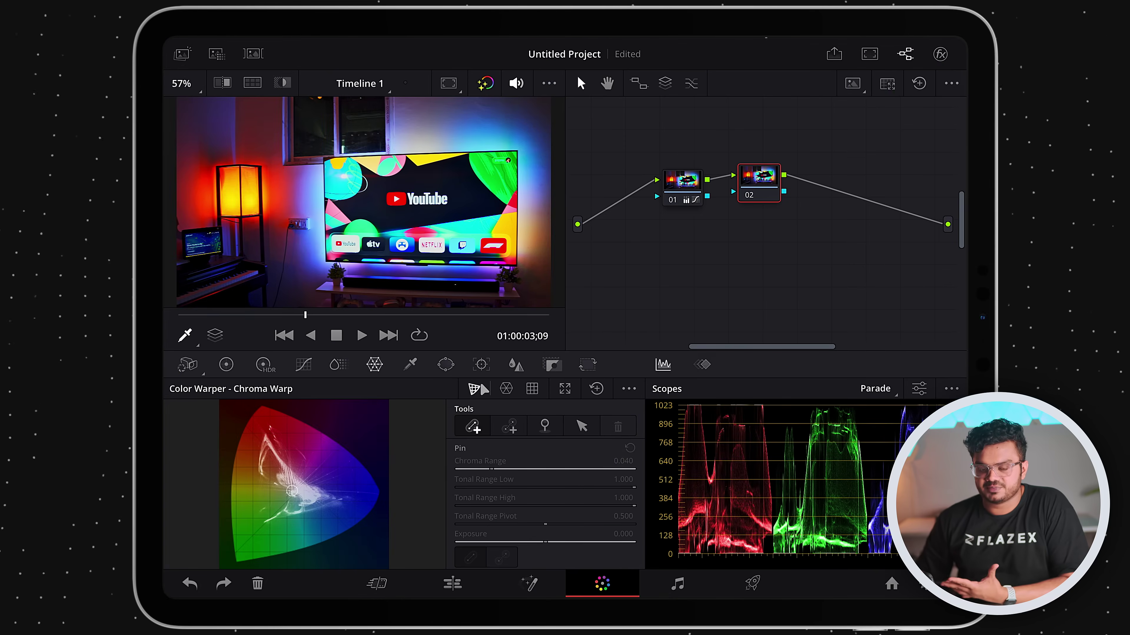
Warp the TV clip's cyan glow toward purple-blue in Hue-Saturation (Hue 0.35, Sat 0.93), then add a third node
left_click(506, 389)
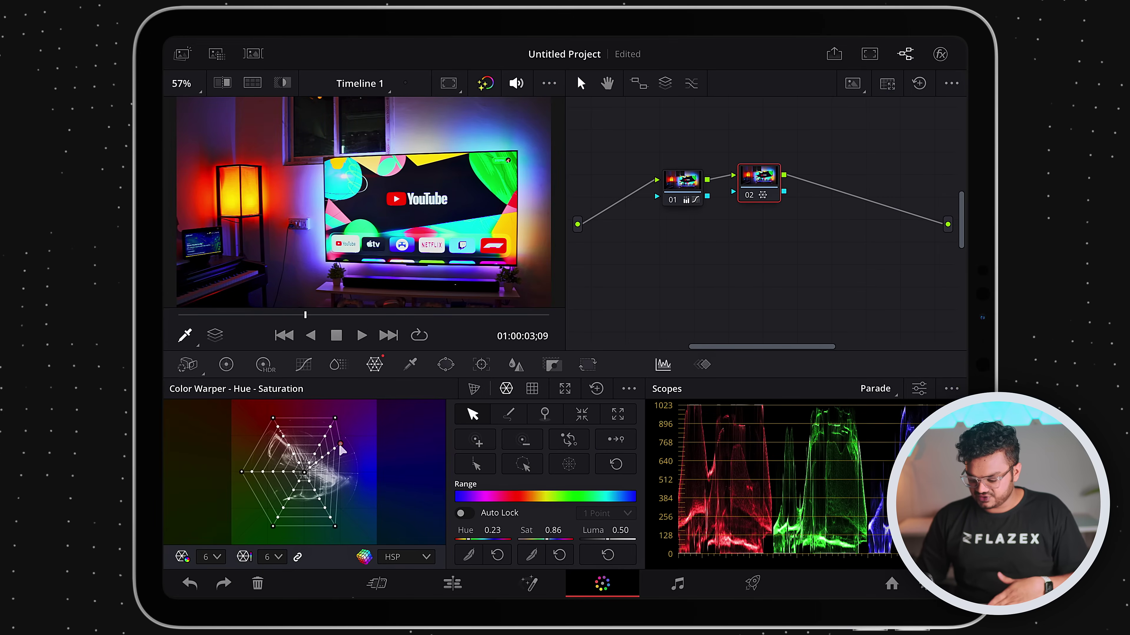
left_click_drag(340, 444, 355, 485)
left_click_drag(348, 317, 381, 339)
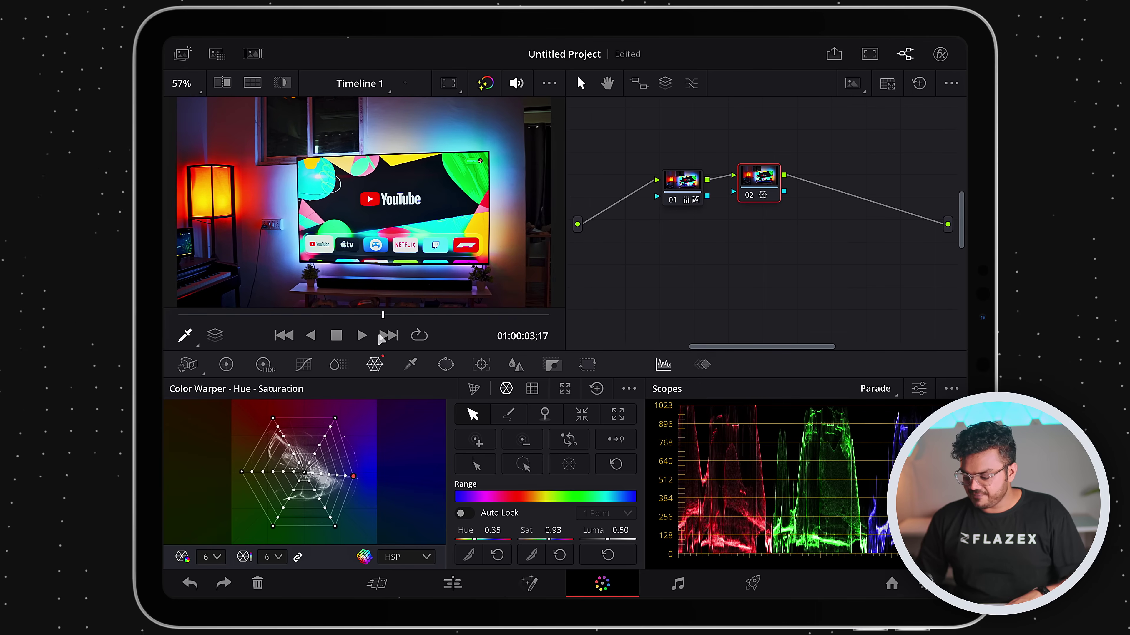
key("alt+s")
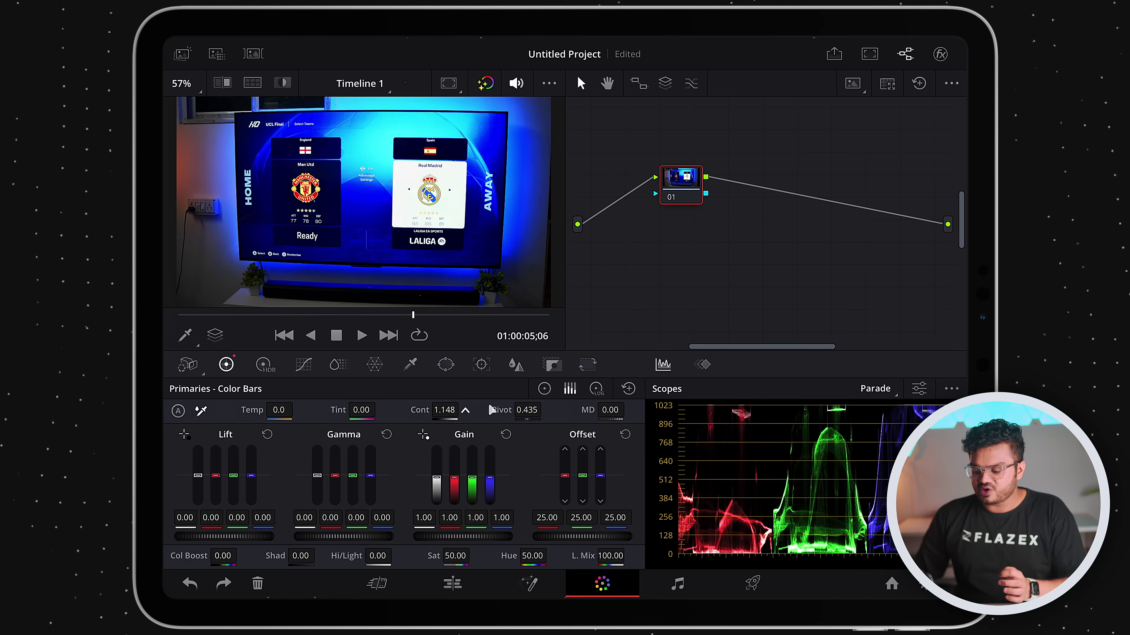
Lift the football clip's shadows to 12.50 and warm its temperature to 30.0
left_click_drag(286, 550, 321, 560)
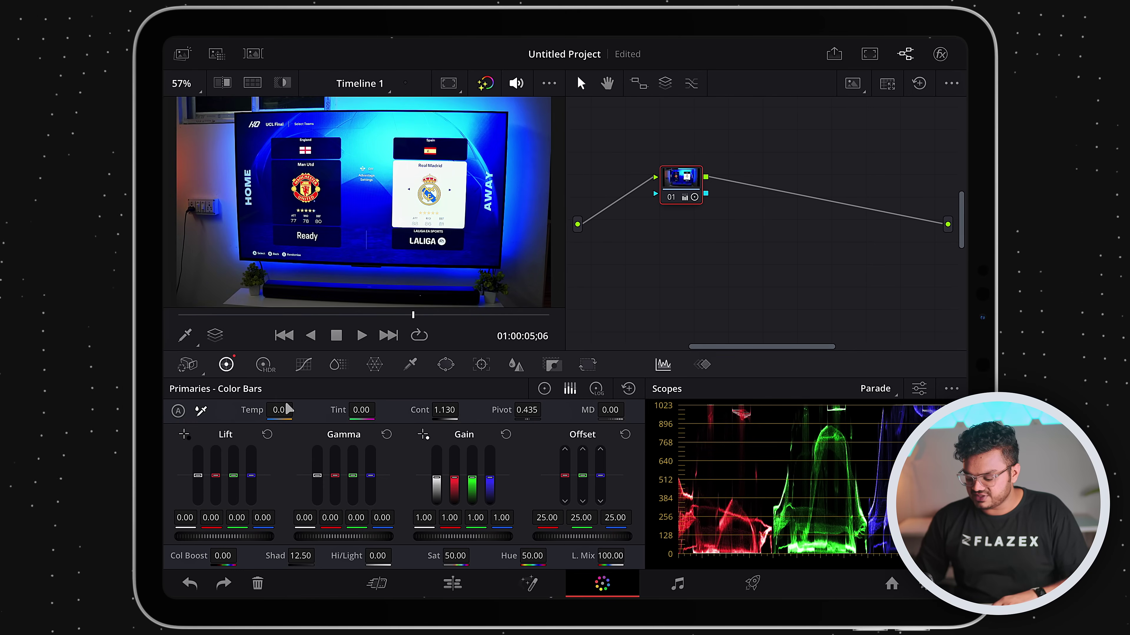
mouse_move(306, 415)
left_mouse_down()
mouse_move(350, 421)
mouse_move(310, 430)
left_mouse_up()
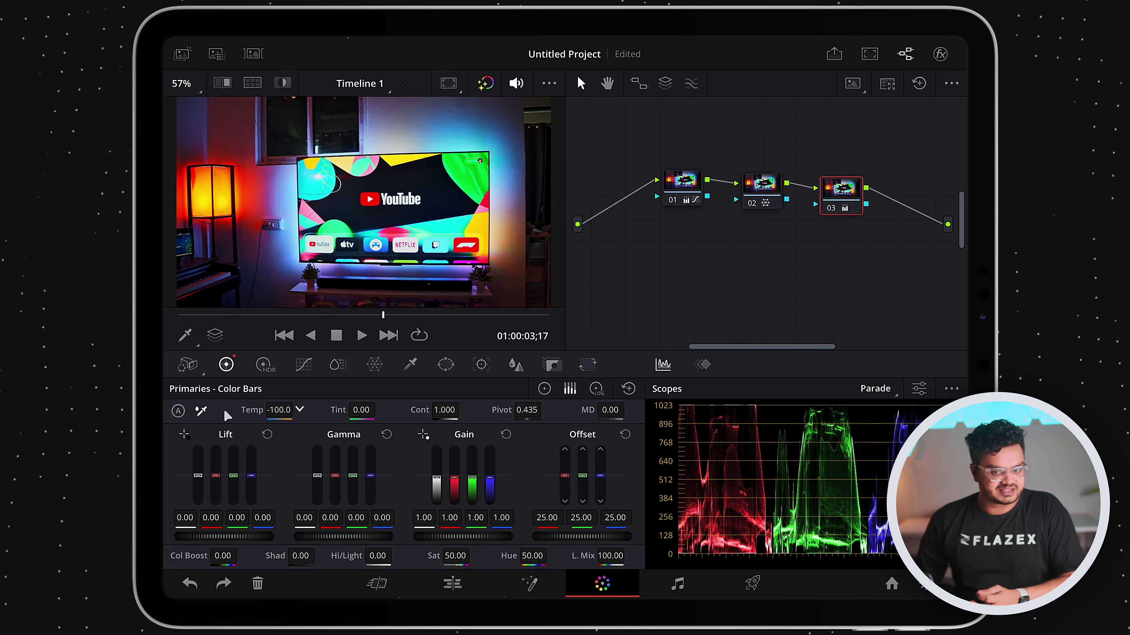
left_click_drag(228, 417, 273, 418)
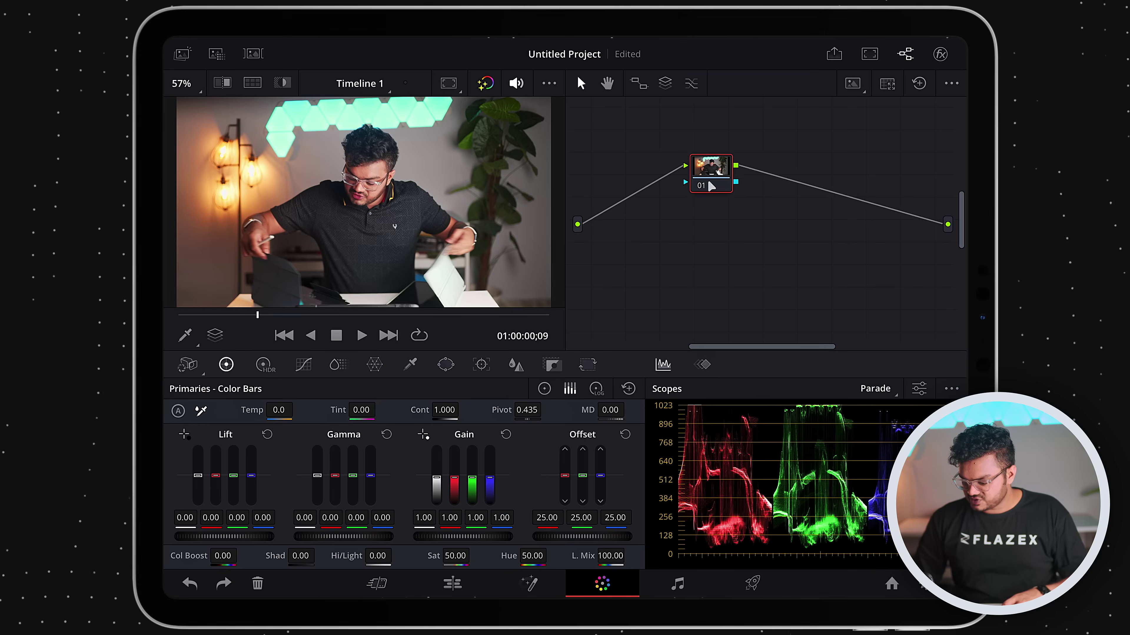
Nudge the desk clip's lower custom-curve point and lift its shadows to 6.00
left_click(304, 366)
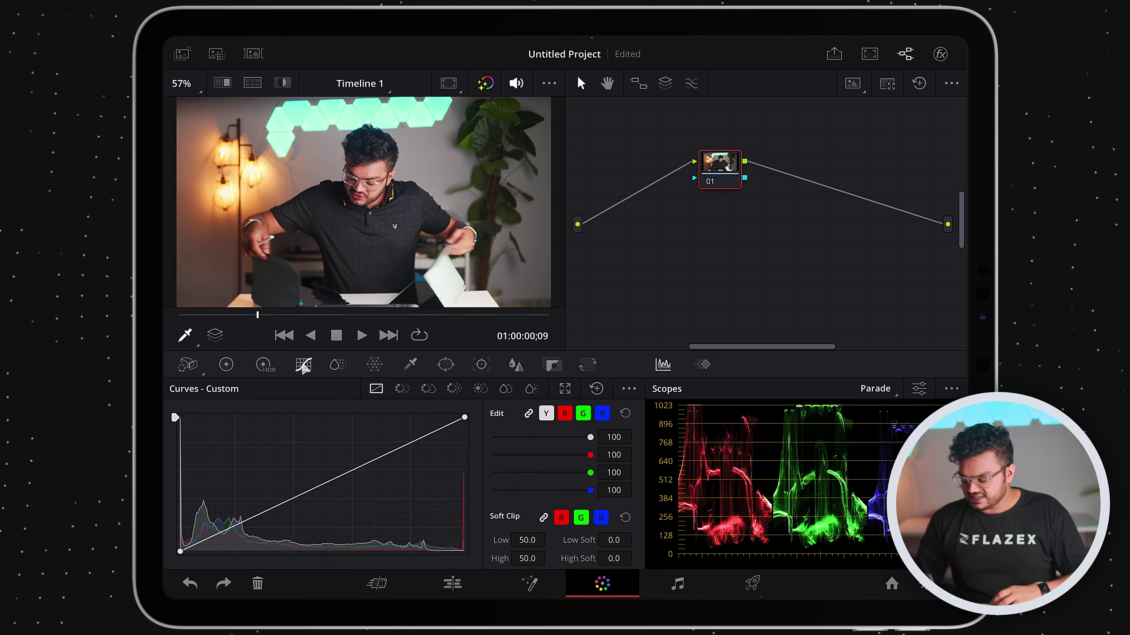
left_click_drag(247, 530, 251, 531)
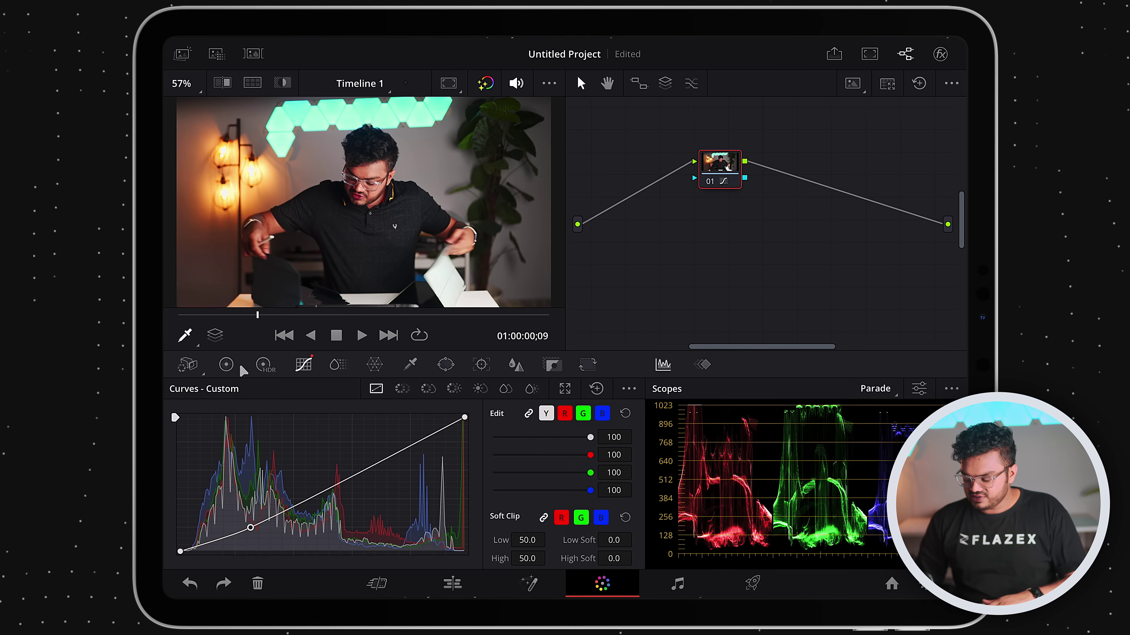
left_click(226, 365)
left_click_drag(308, 554, 363, 559)
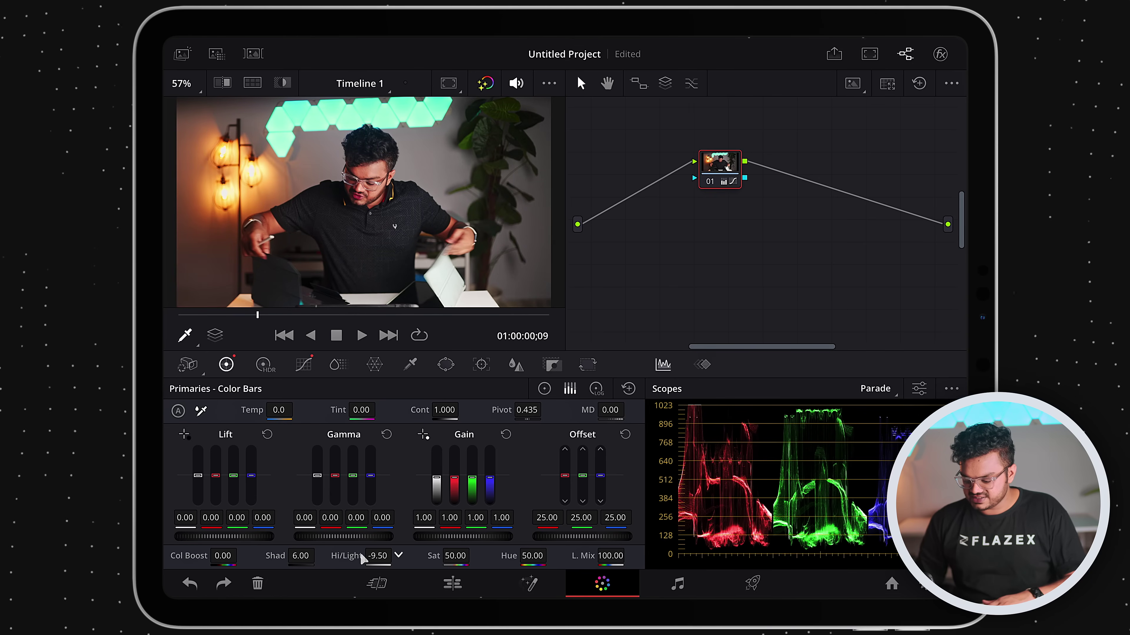